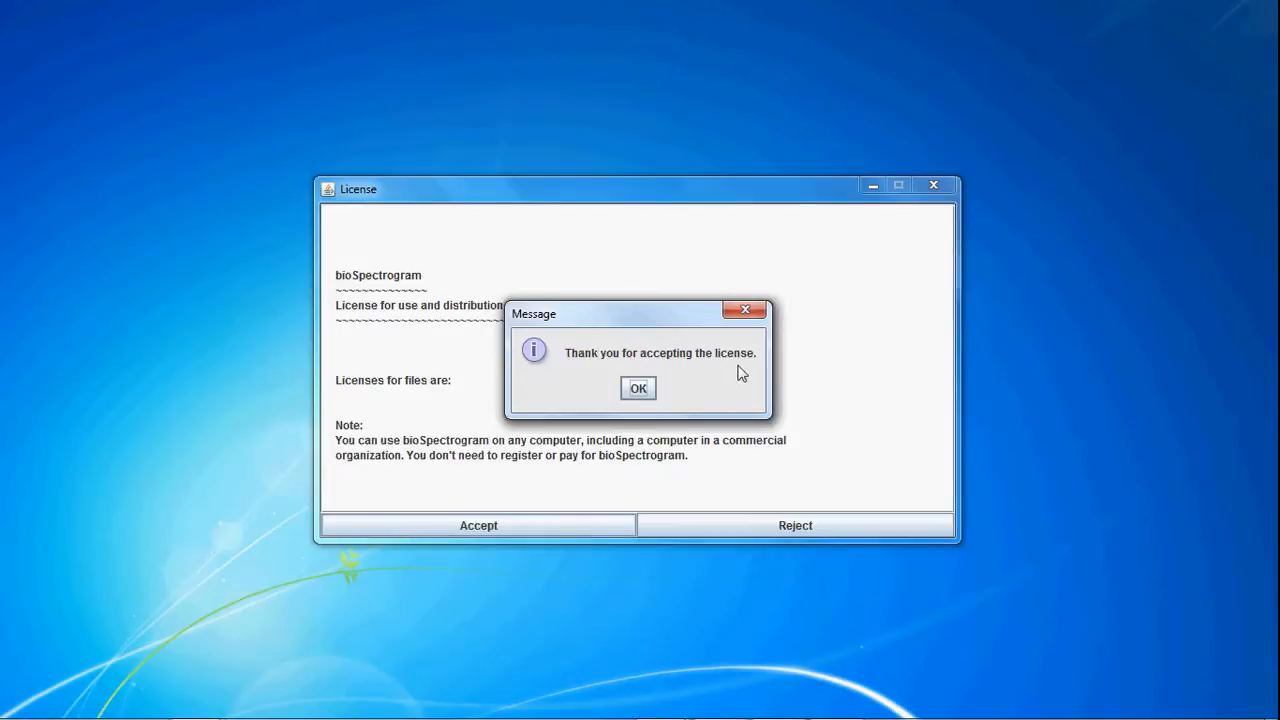
# Step: Acknowledge the license message and set 4 GB of RAM to launch the main window
pyautogui.click(638, 388)
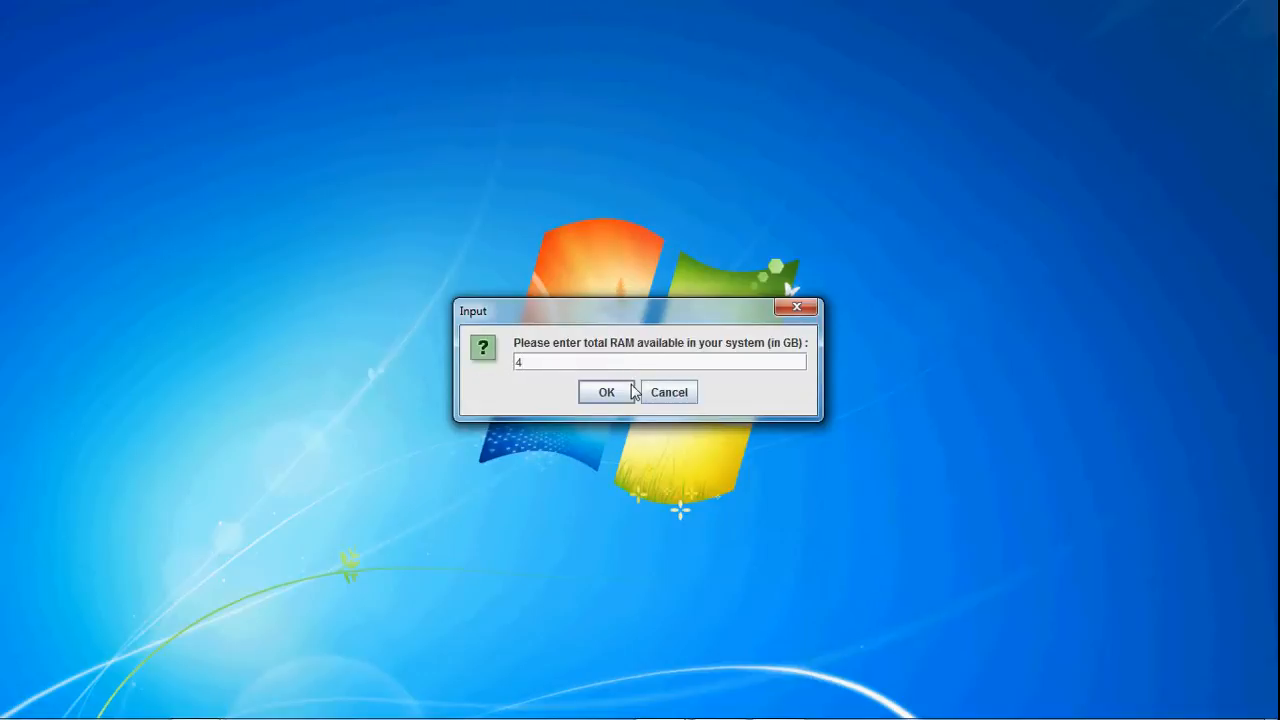
pyautogui.click(617, 395)
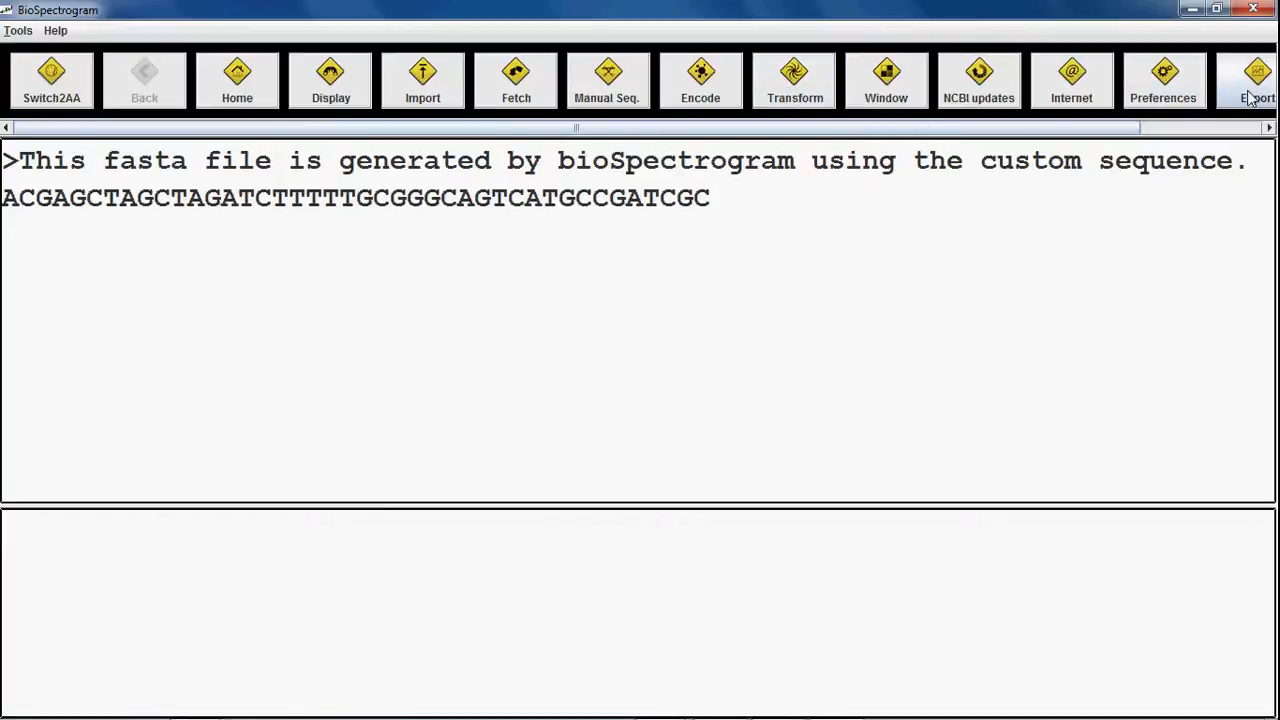
pyautogui.click(1226, 128)
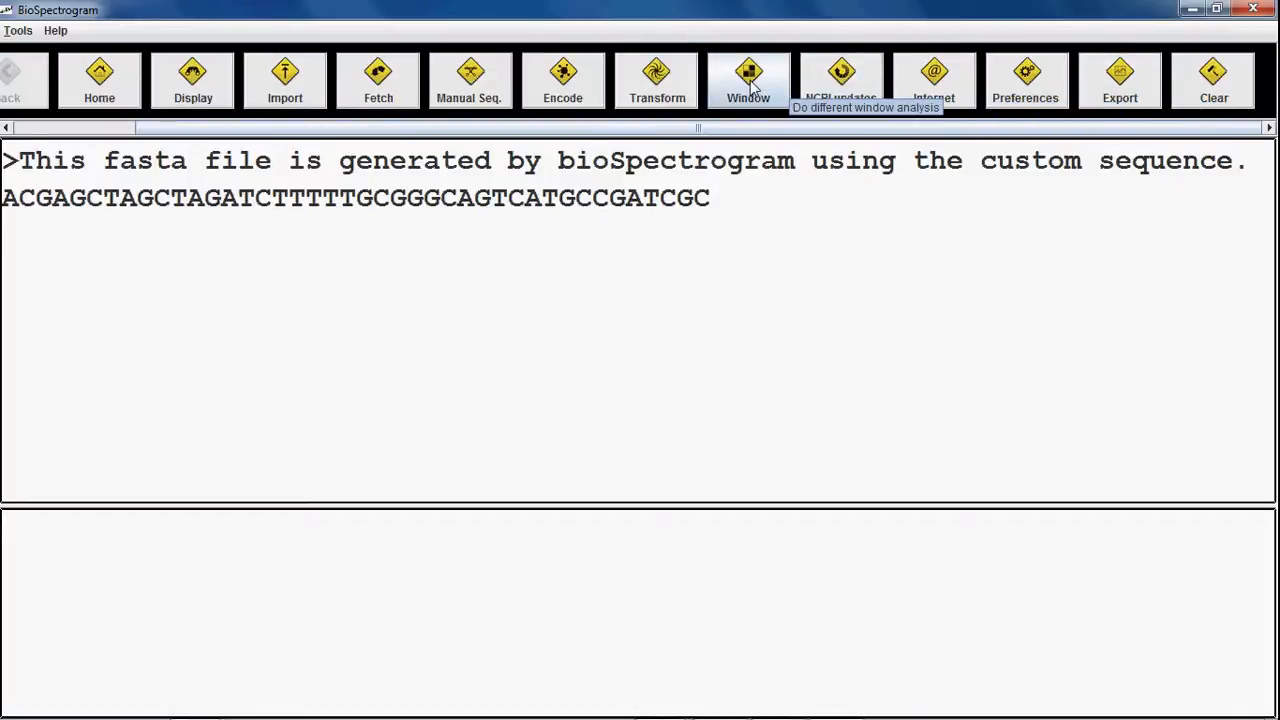
pyautogui.moveTo(765, 128); pyautogui.dragTo(211, 126)
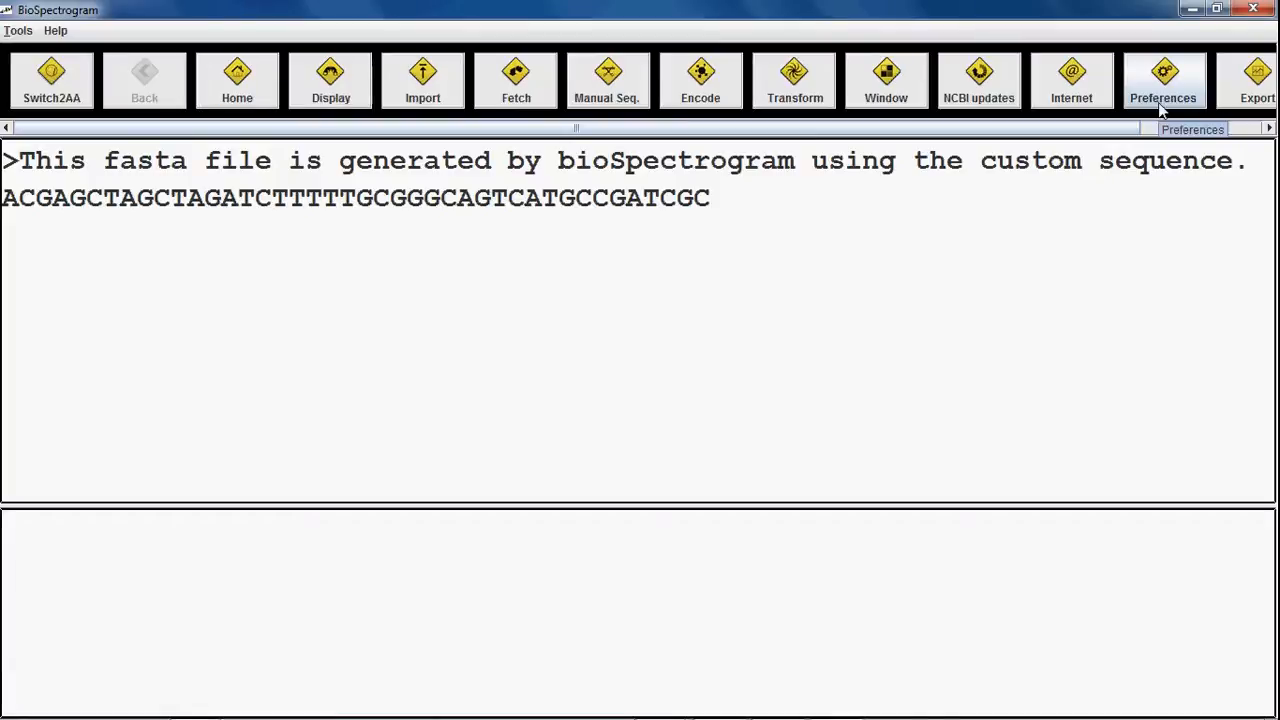
pyautogui.click(1151, 129)
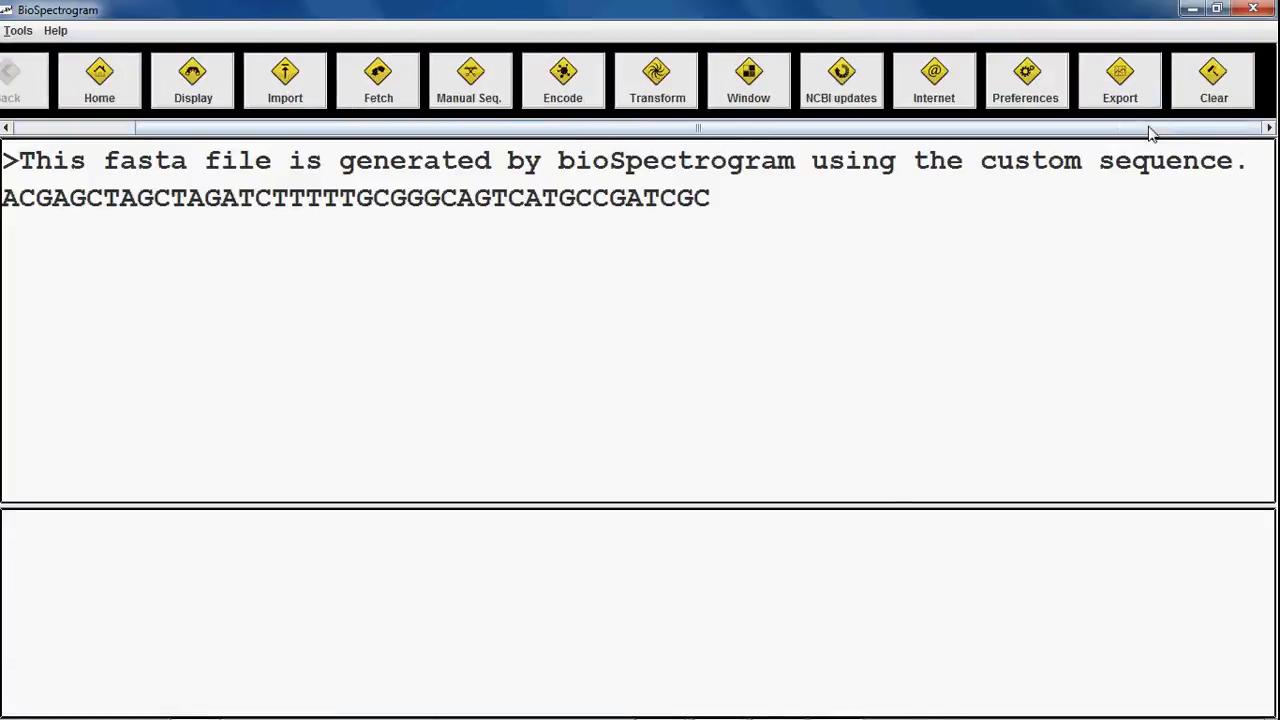
pyautogui.click(1005, 95)
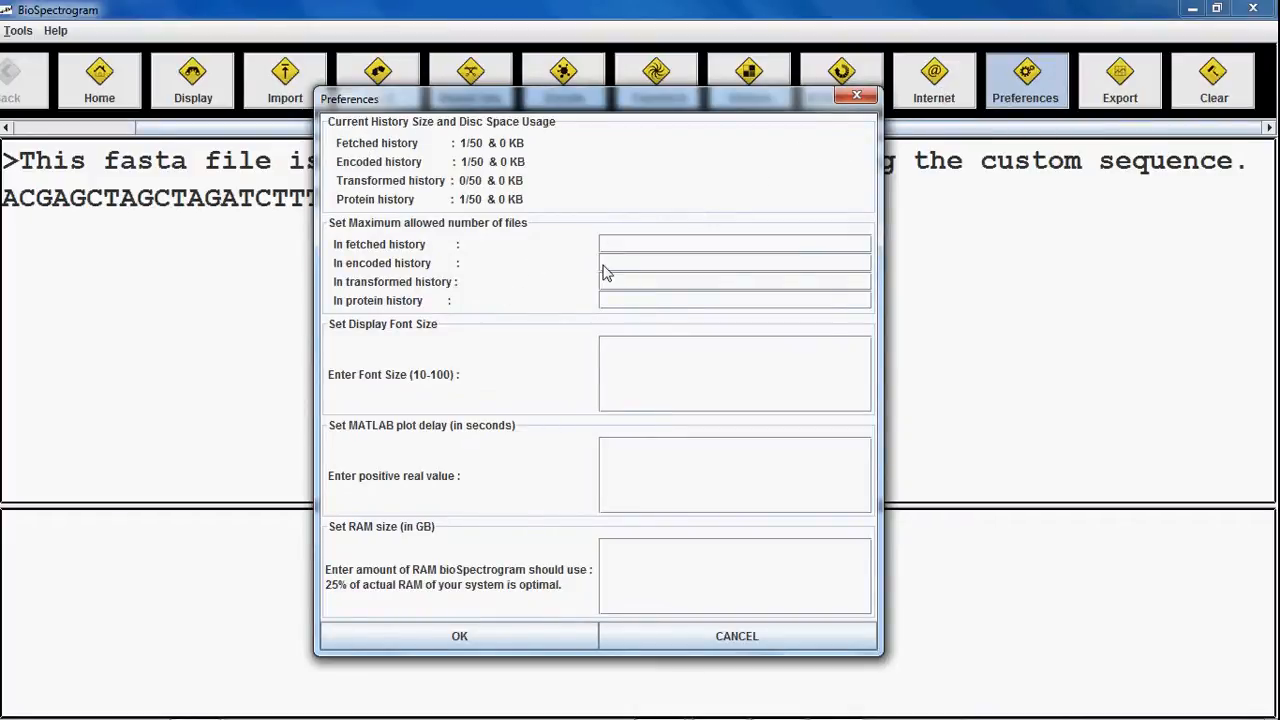
pyautogui.click(612, 633)
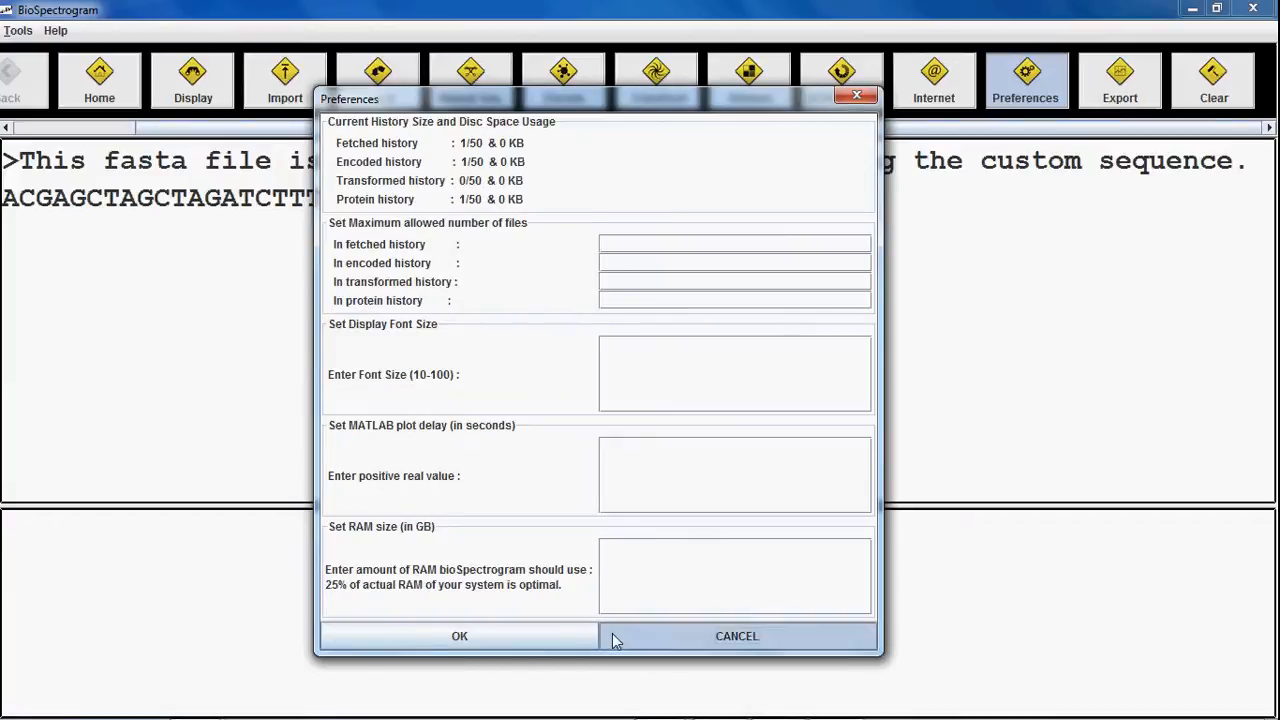
pyautogui.click(928, 82)
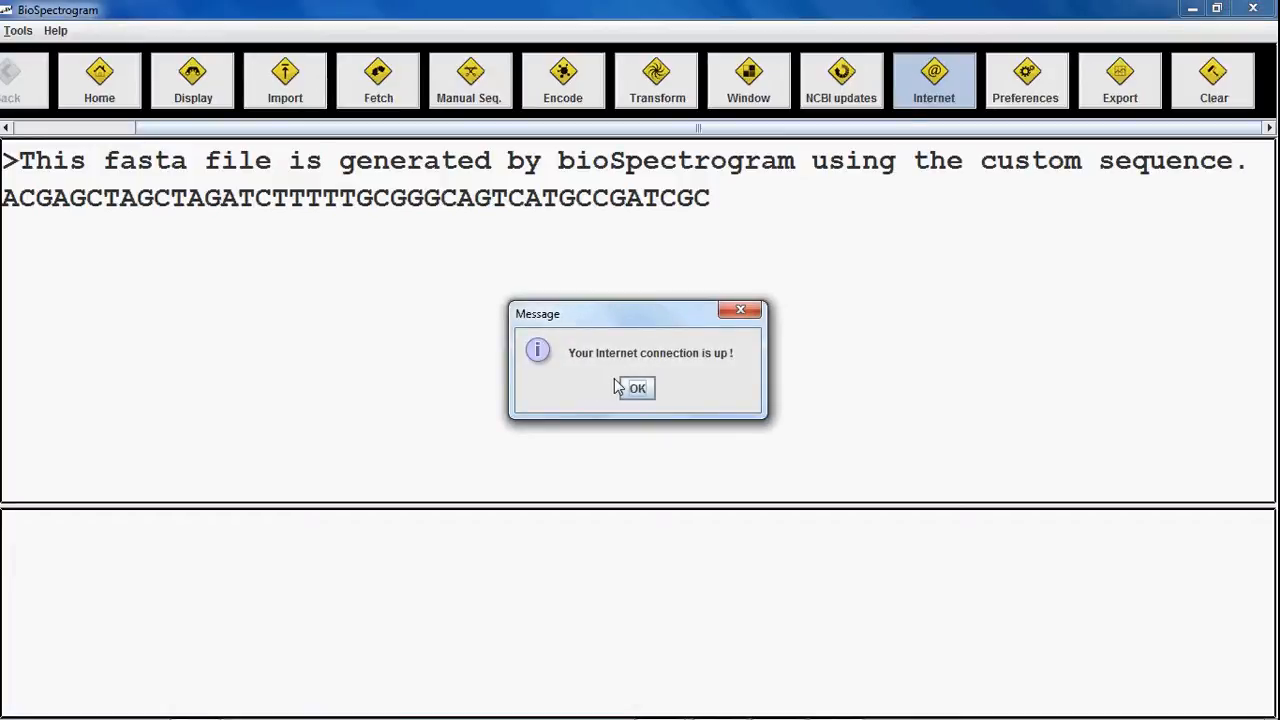
pyautogui.click(628, 389)
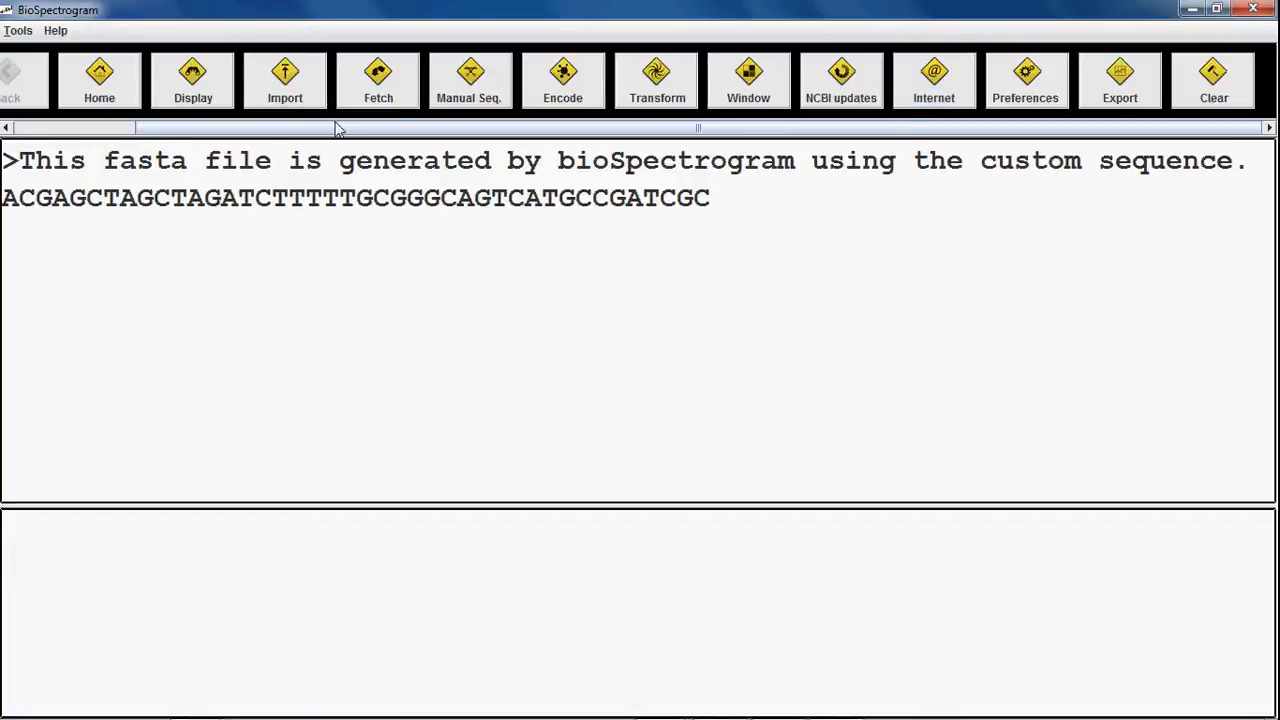
pyautogui.moveTo(329, 128); pyautogui.dragTo(143, 130)
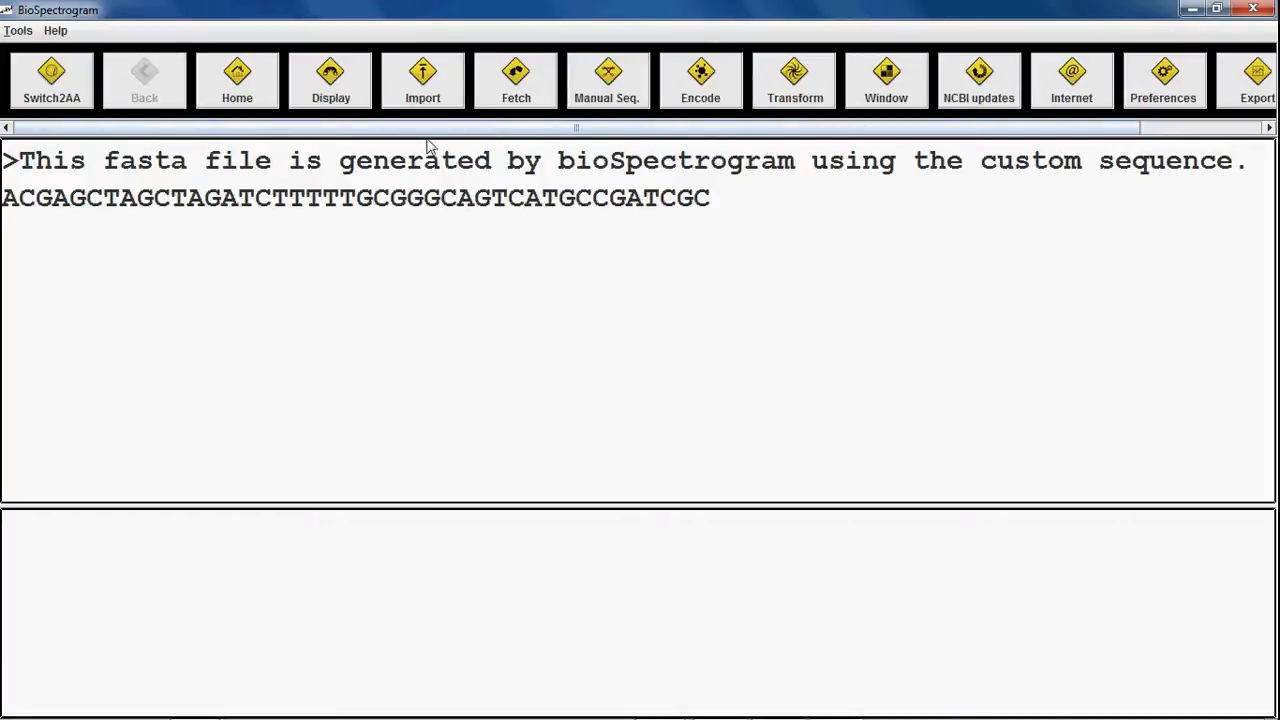
pyautogui.click(519, 105)
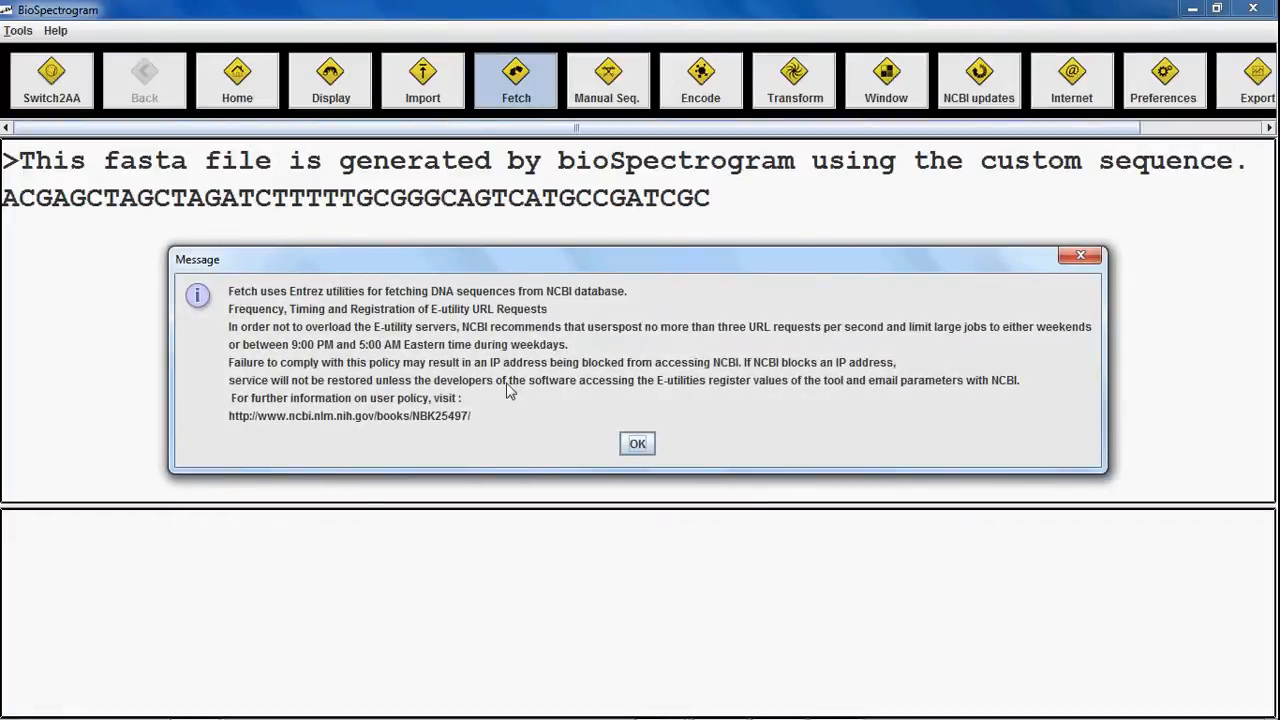
# Step: Fetch accession NC_001802 from NCBI and dismiss the fasta and GenBank download confirmations
pyautogui.click(637, 444)
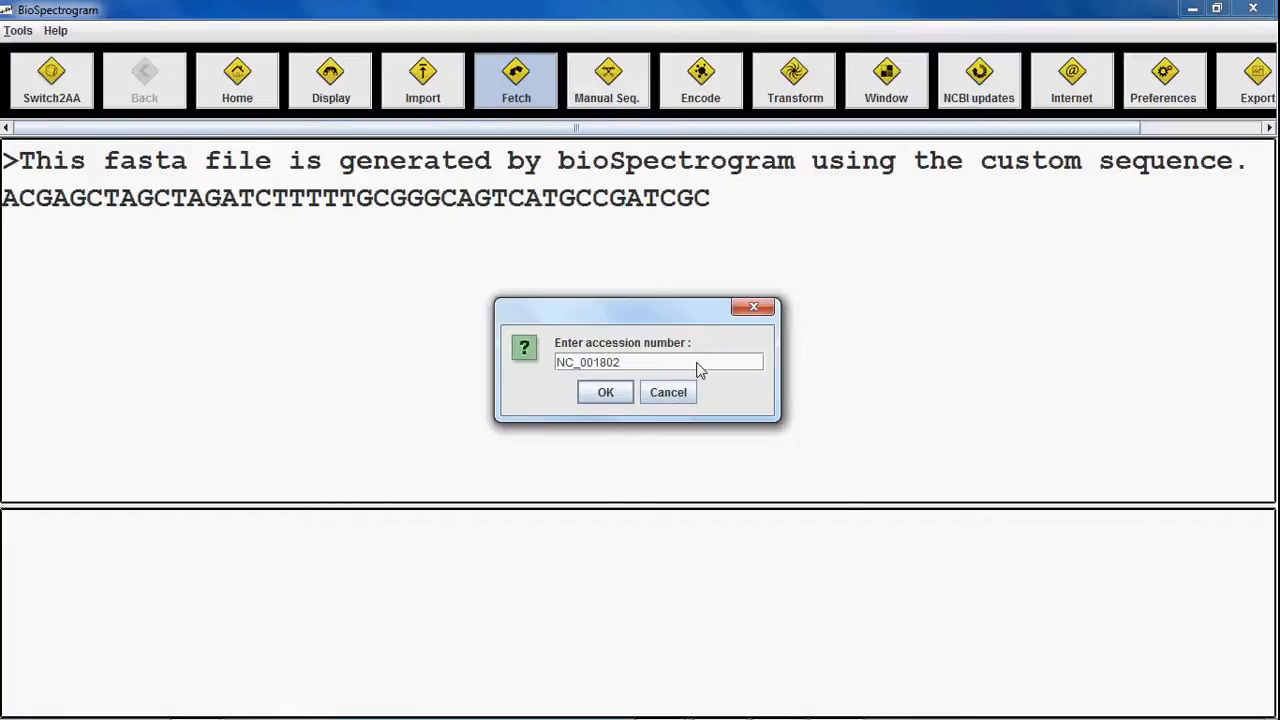
pyautogui.click(603, 392)
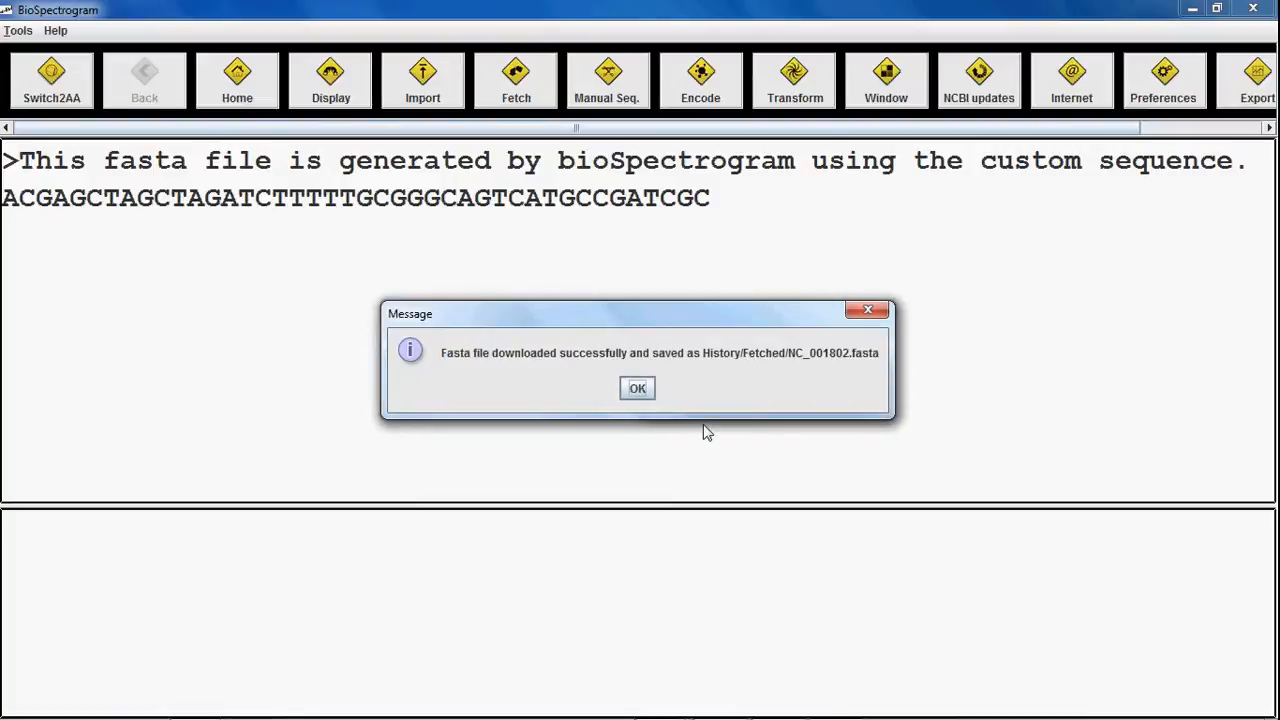
pyautogui.click(641, 392)
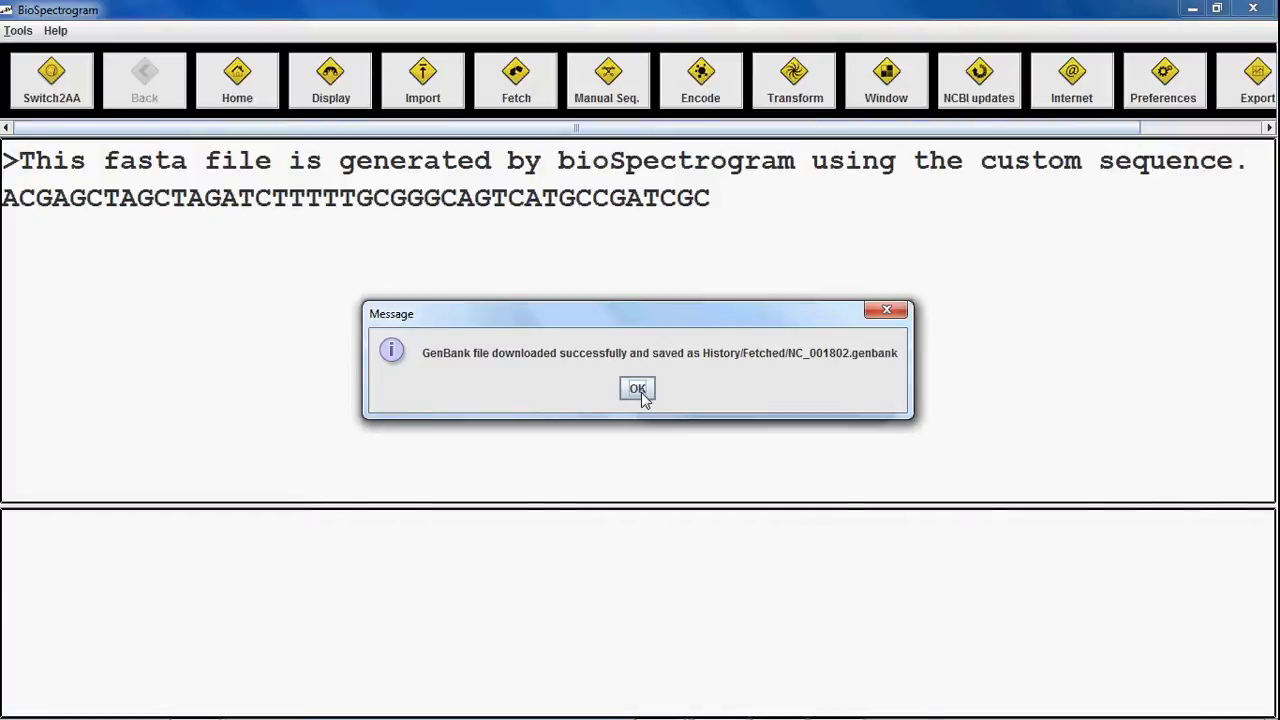
pyautogui.click(641, 392)
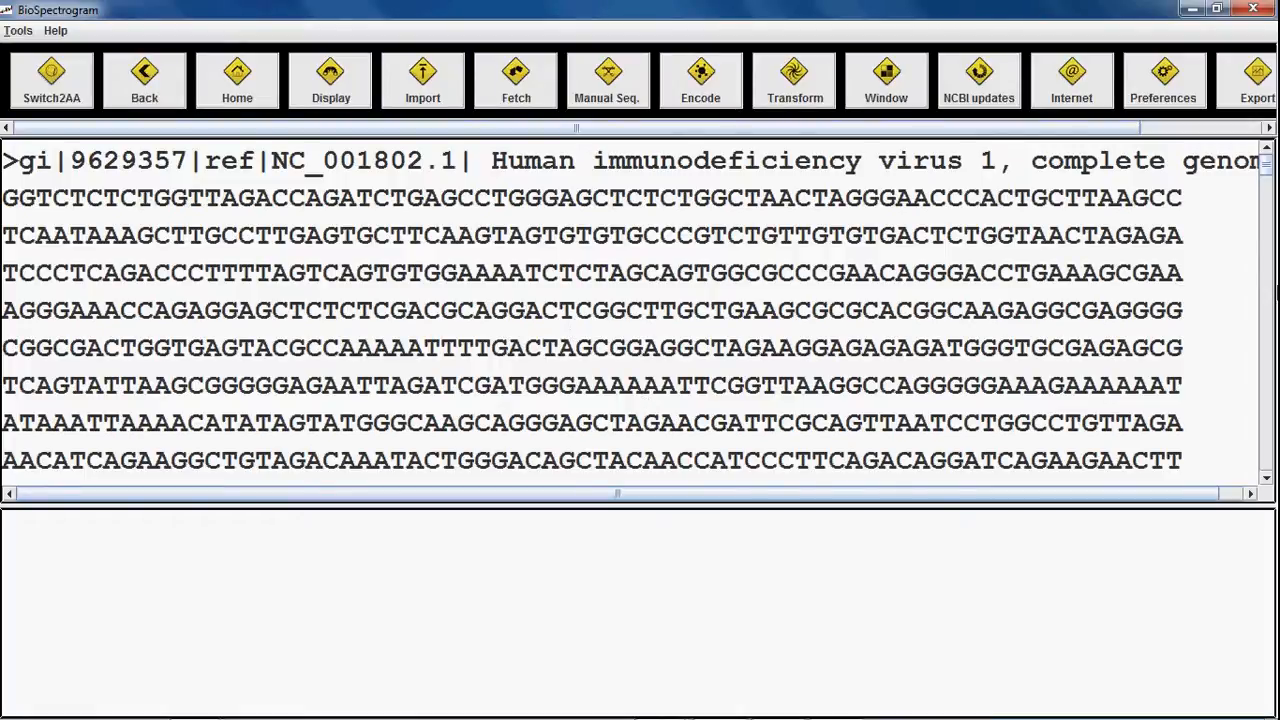
pyautogui.moveTo(1266, 168); pyautogui.dragTo(1263, 472)
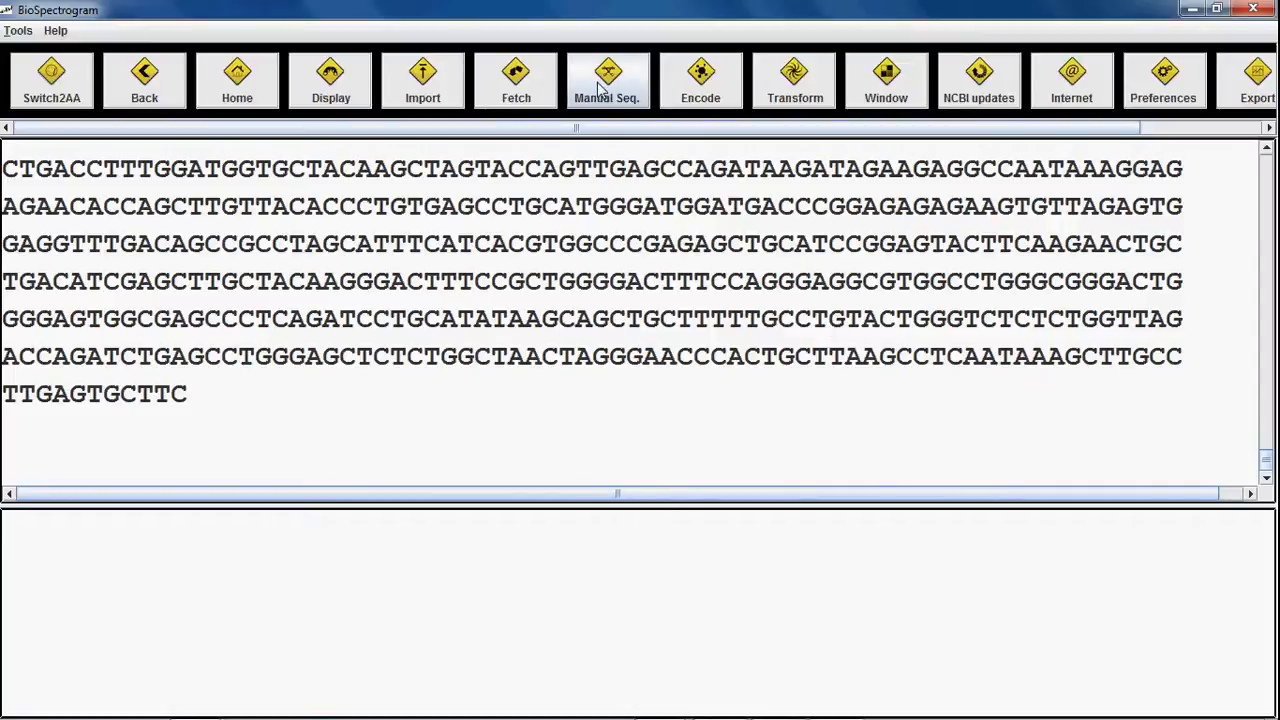
# Step: Encode NC_001802.fasta with Indicator Encoding for character A
pyautogui.click(682, 100)
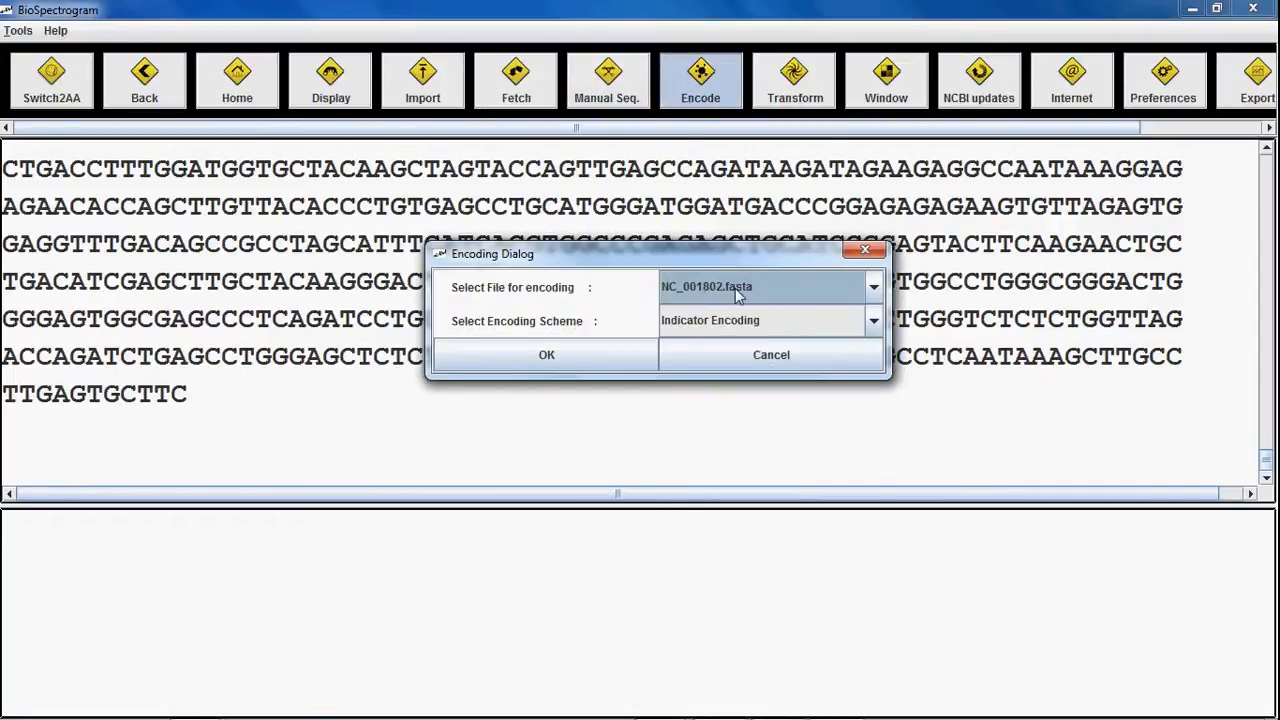
pyautogui.click(735, 288)
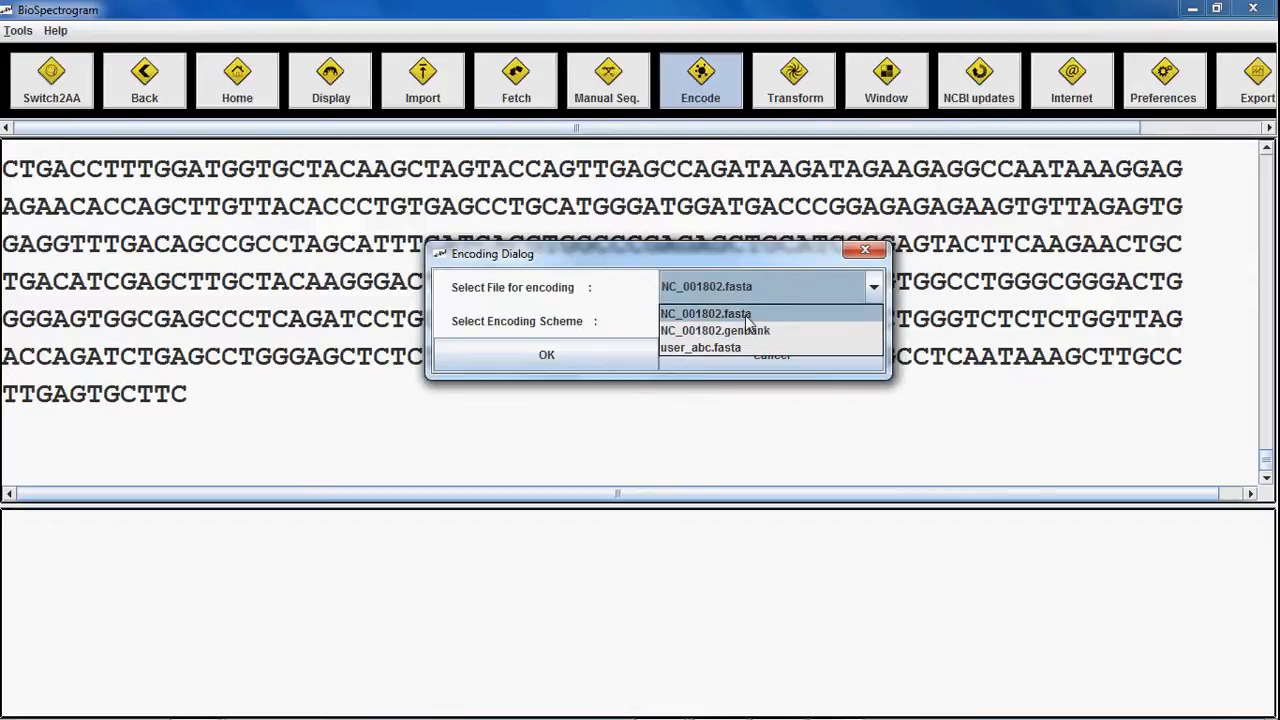
pyautogui.click(748, 315)
pyautogui.doubleClick(748, 321)
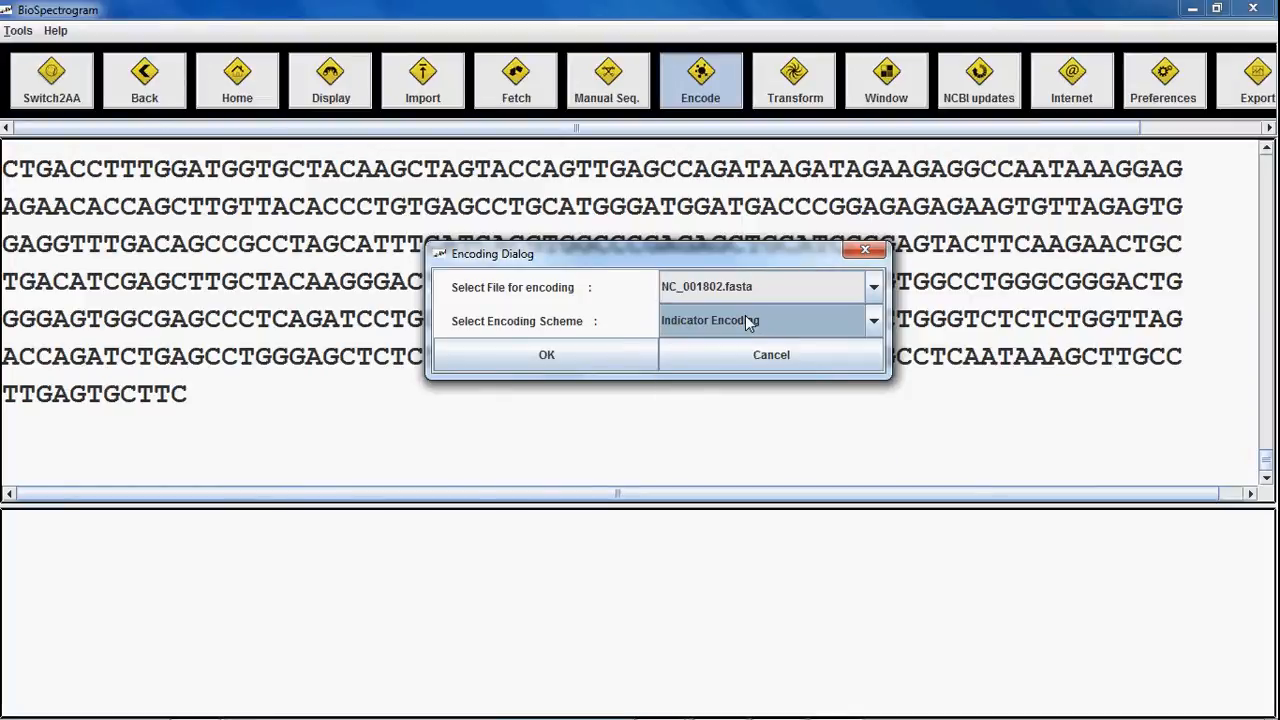
pyautogui.click(748, 321)
pyautogui.moveTo(873, 373)
pyautogui.mouseDown()
pyautogui.moveTo(869, 447)
pyautogui.moveTo(876, 372)
pyautogui.mouseUp()
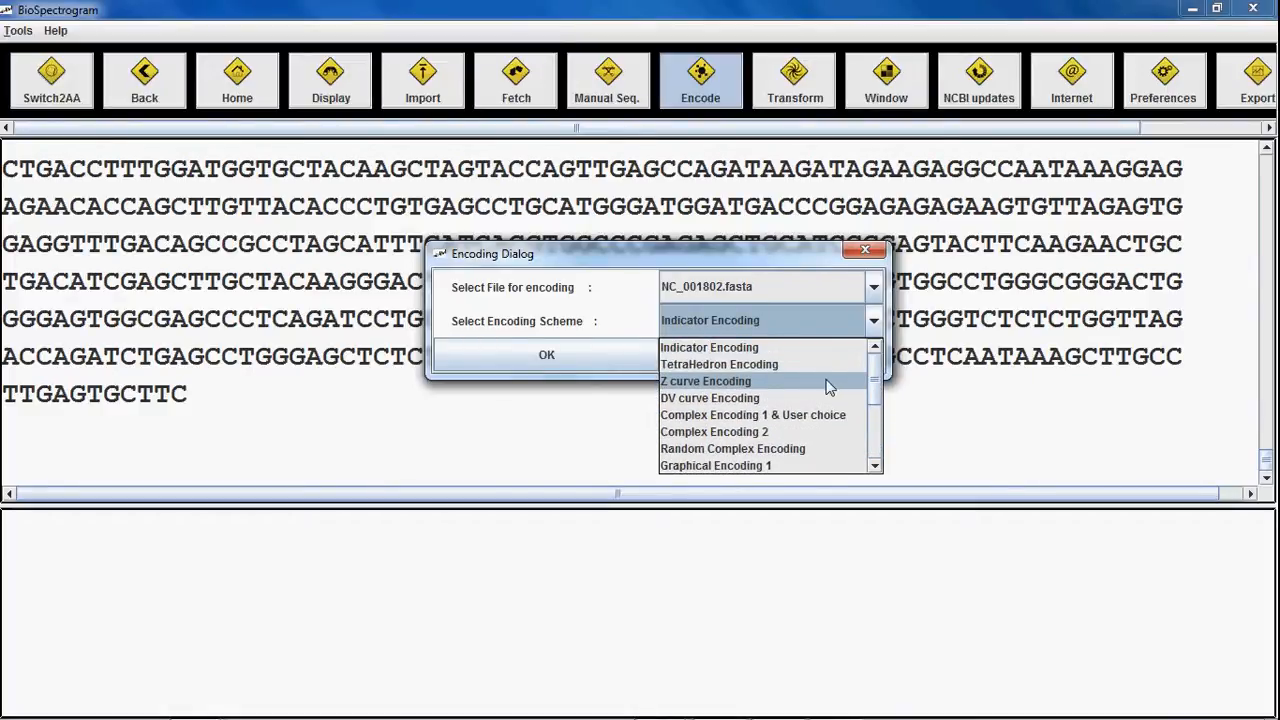
pyautogui.click(772, 347)
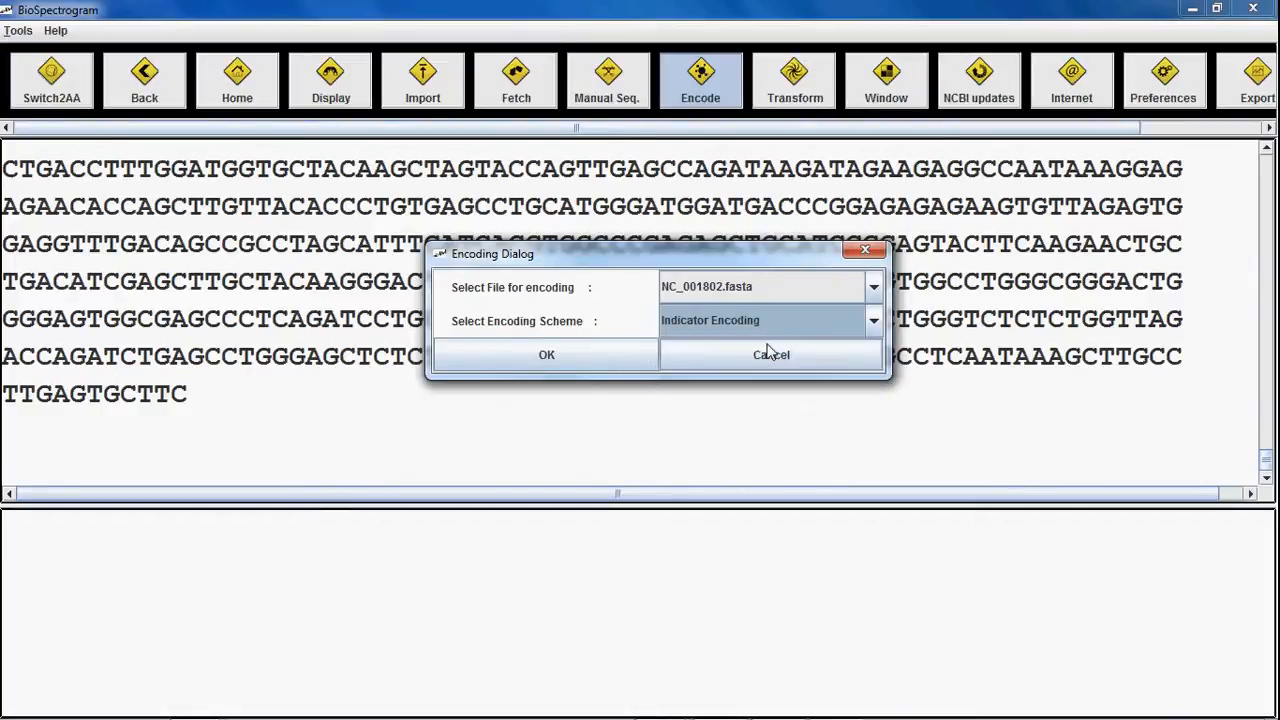
pyautogui.click(583, 362)
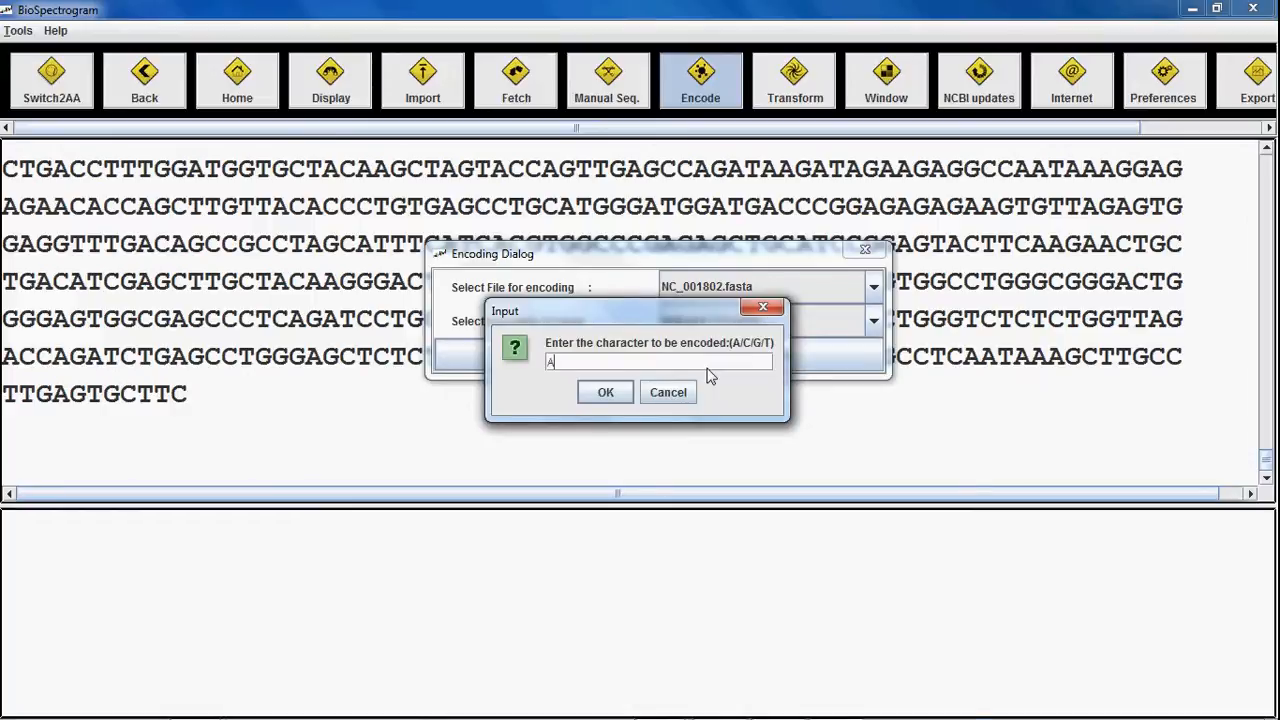
pyautogui.click(619, 395)
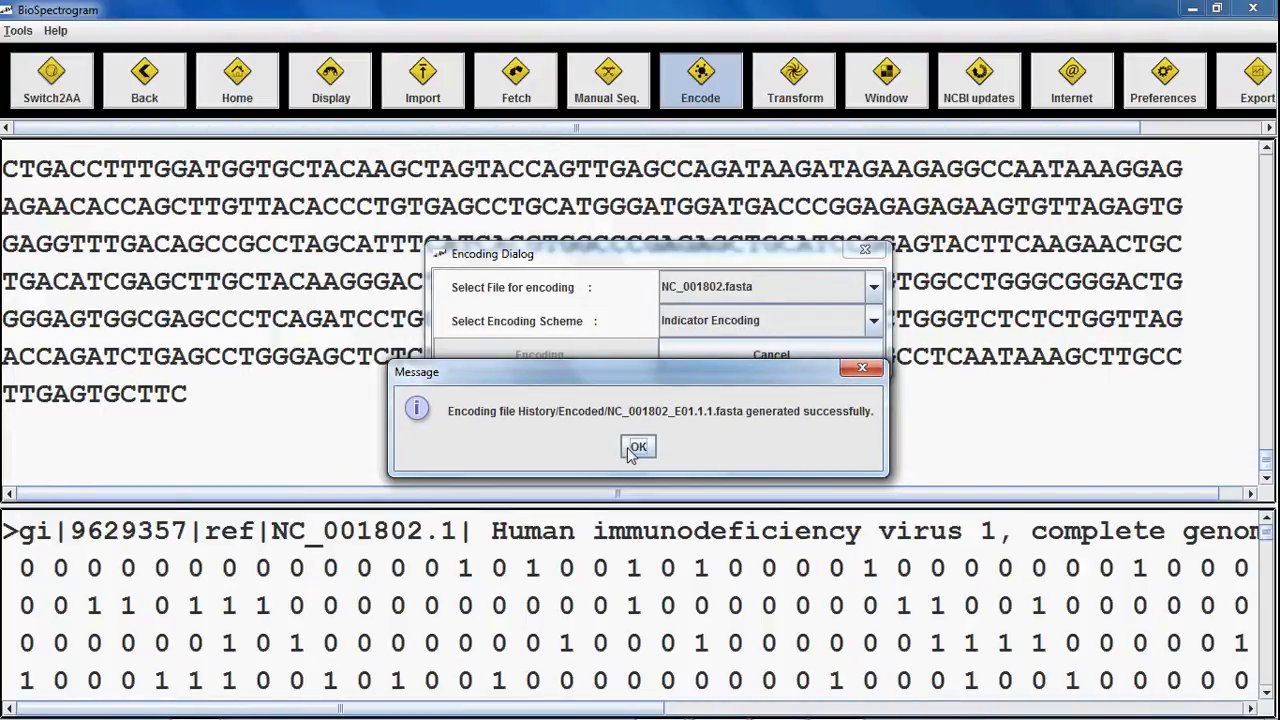
pyautogui.click(634, 448)
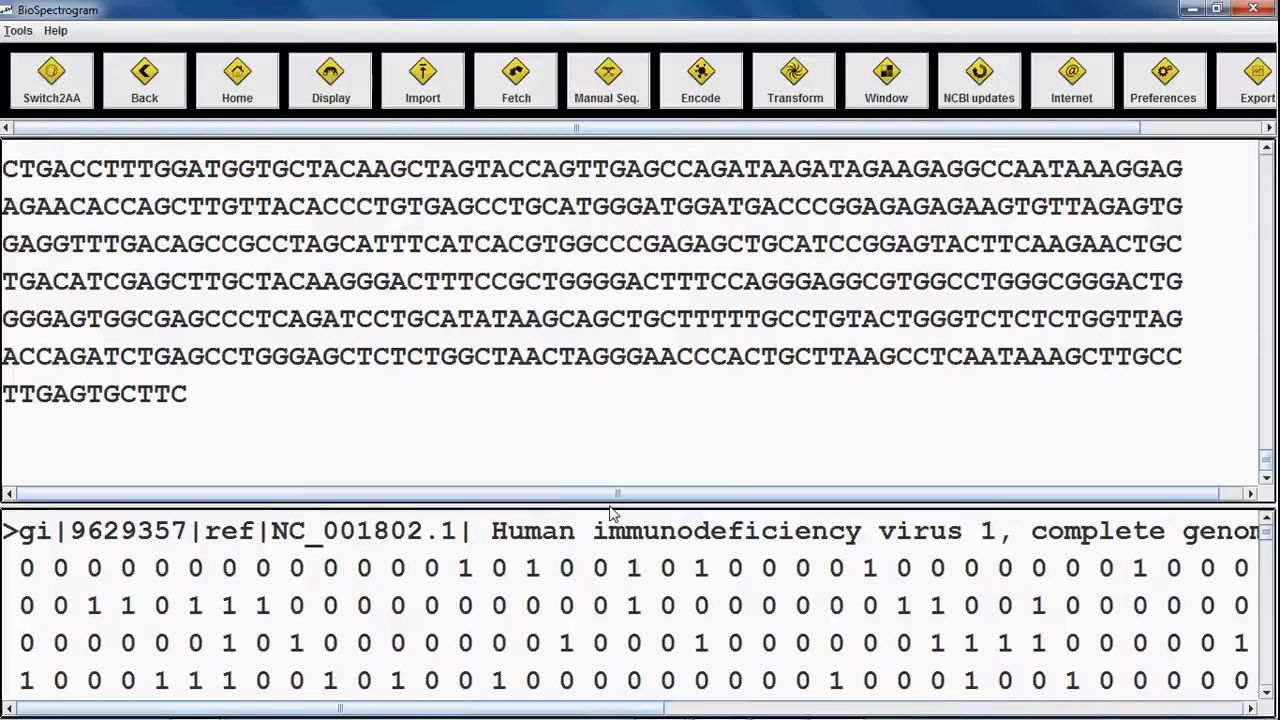
# Step: Enlarge the encoded output and sequence panes, then bring up the Transformation settings
pyautogui.moveTo(612, 508); pyautogui.dragTo(836, 412)
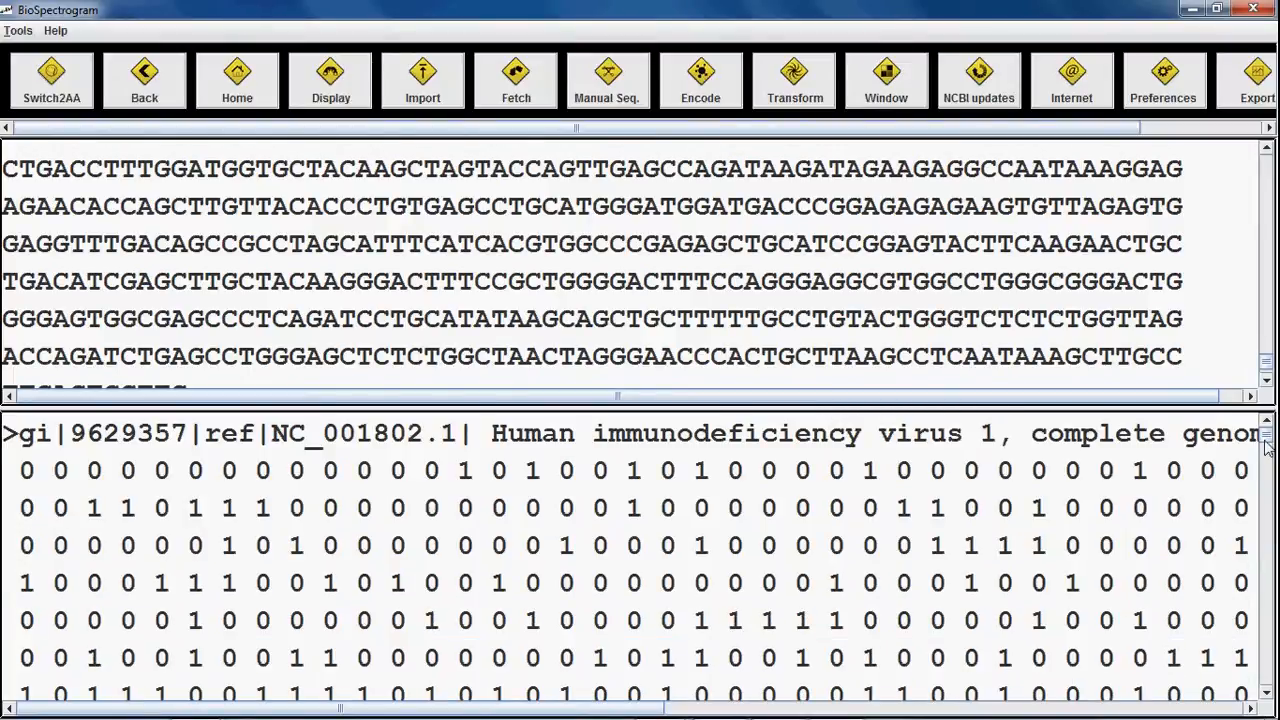
pyautogui.moveTo(1266, 444)
pyautogui.mouseDown()
pyautogui.moveTo(1277, 590)
pyautogui.moveTo(1267, 436)
pyautogui.mouseUp()
pyautogui.moveTo(1117, 418); pyautogui.dragTo(1117, 526)
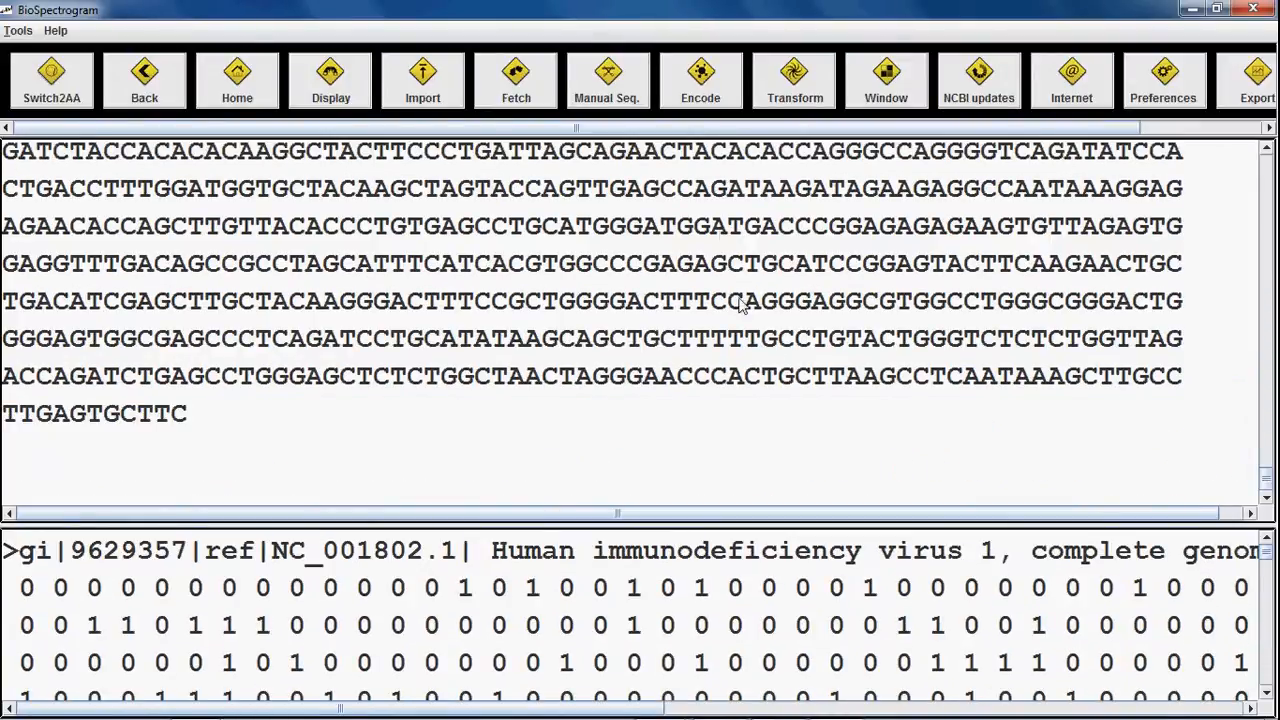
pyautogui.click(790, 108)
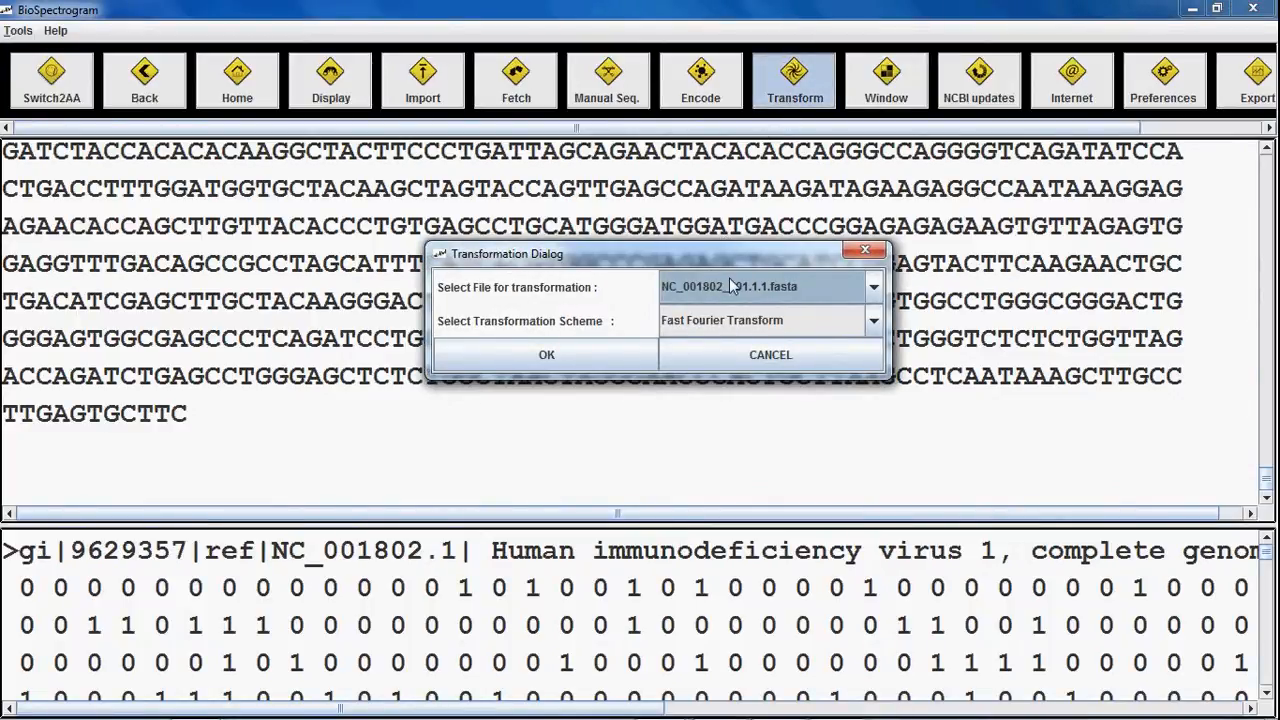
# Step: Check the schemes, leaving Fast Fourier Transform selected, and cancel the Transformation dialog
pyautogui.click(763, 318)
pyautogui.click(763, 318)
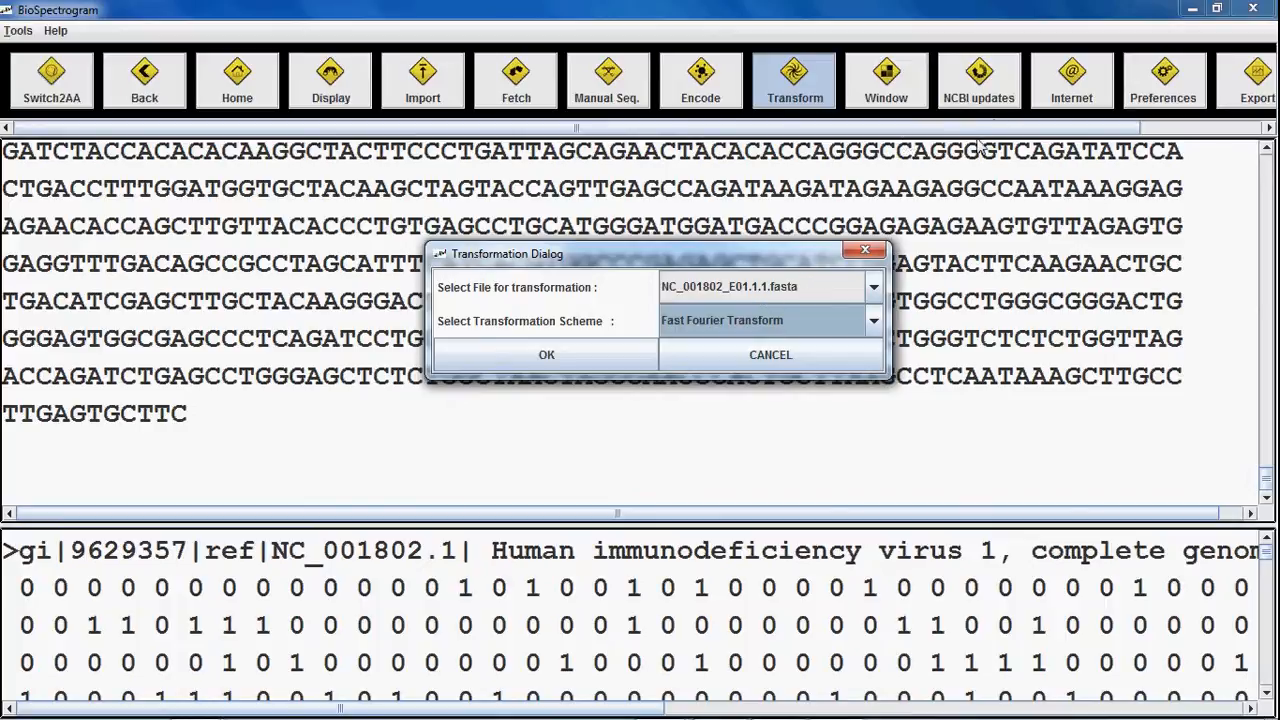
pyautogui.click(820, 318)
pyautogui.click(815, 343)
pyautogui.click(790, 354)
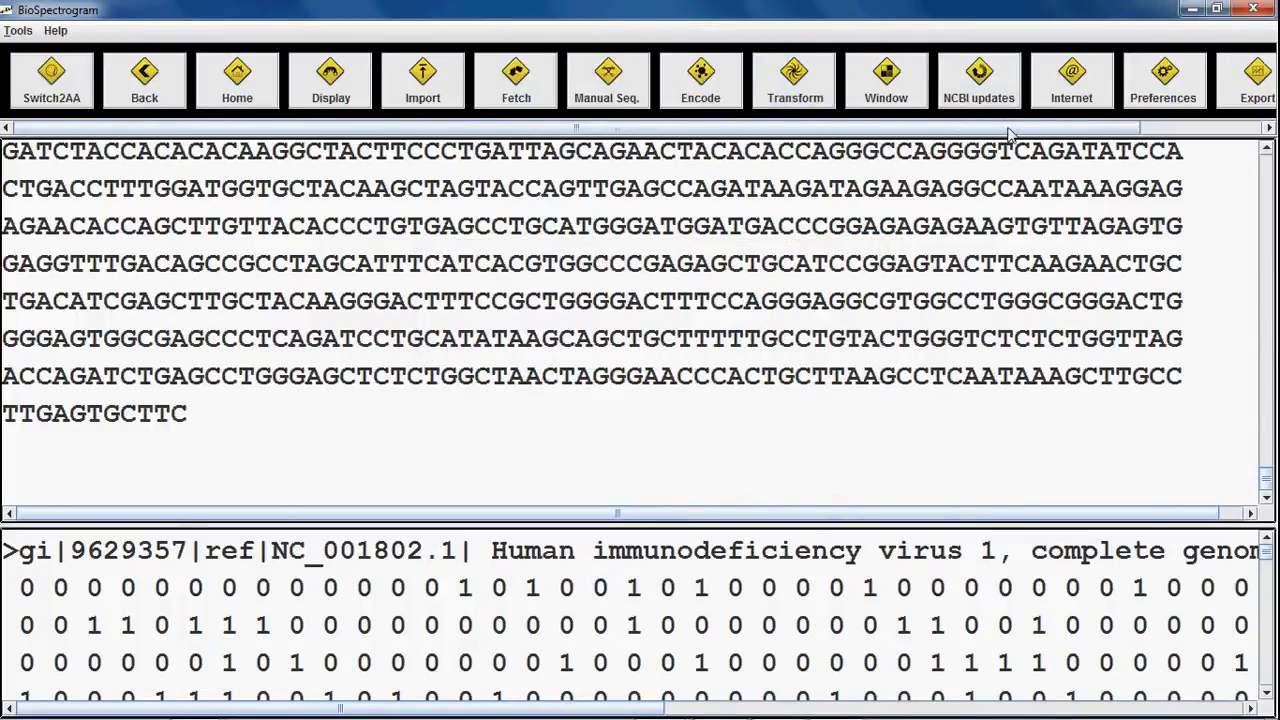
pyautogui.moveTo(1008, 125); pyautogui.dragTo(1178, 125)
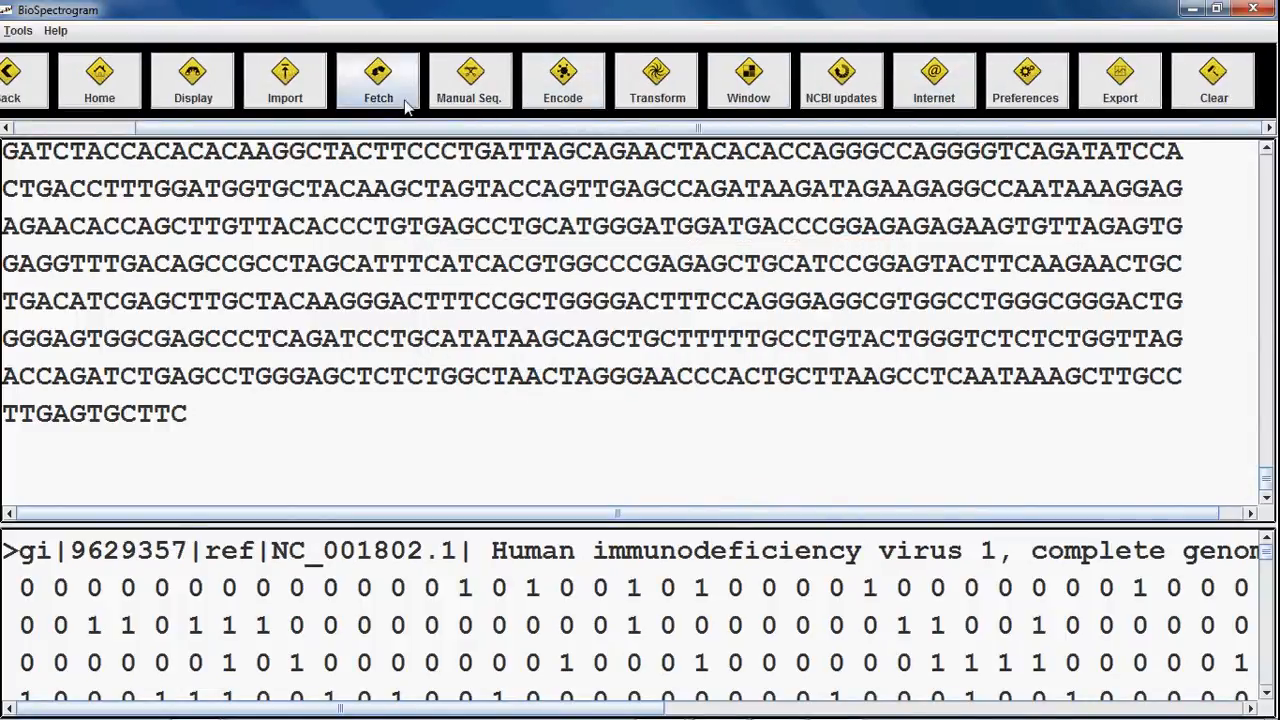
# Step: Open Codes.pdf via Help > Naming Conventions and scroll into the code list
pyautogui.click(55, 31)
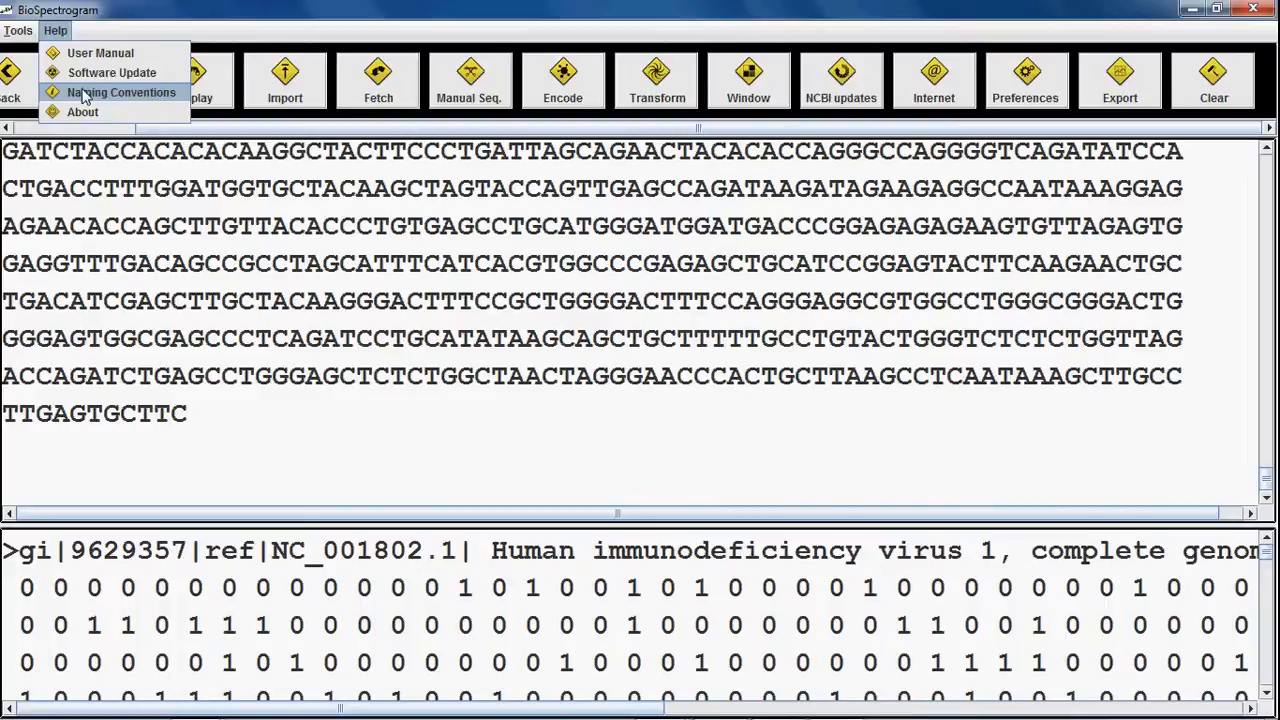
pyautogui.click(118, 94)
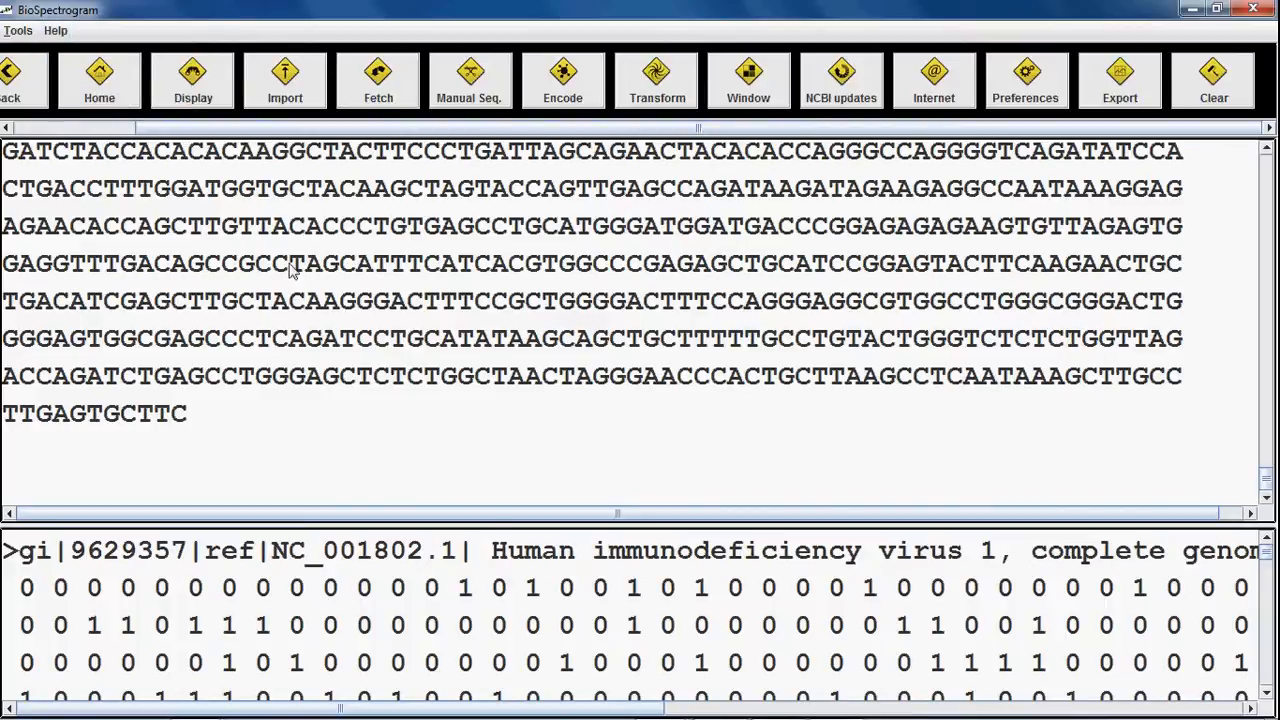
pyautogui.scroll(-2, 677, 420)
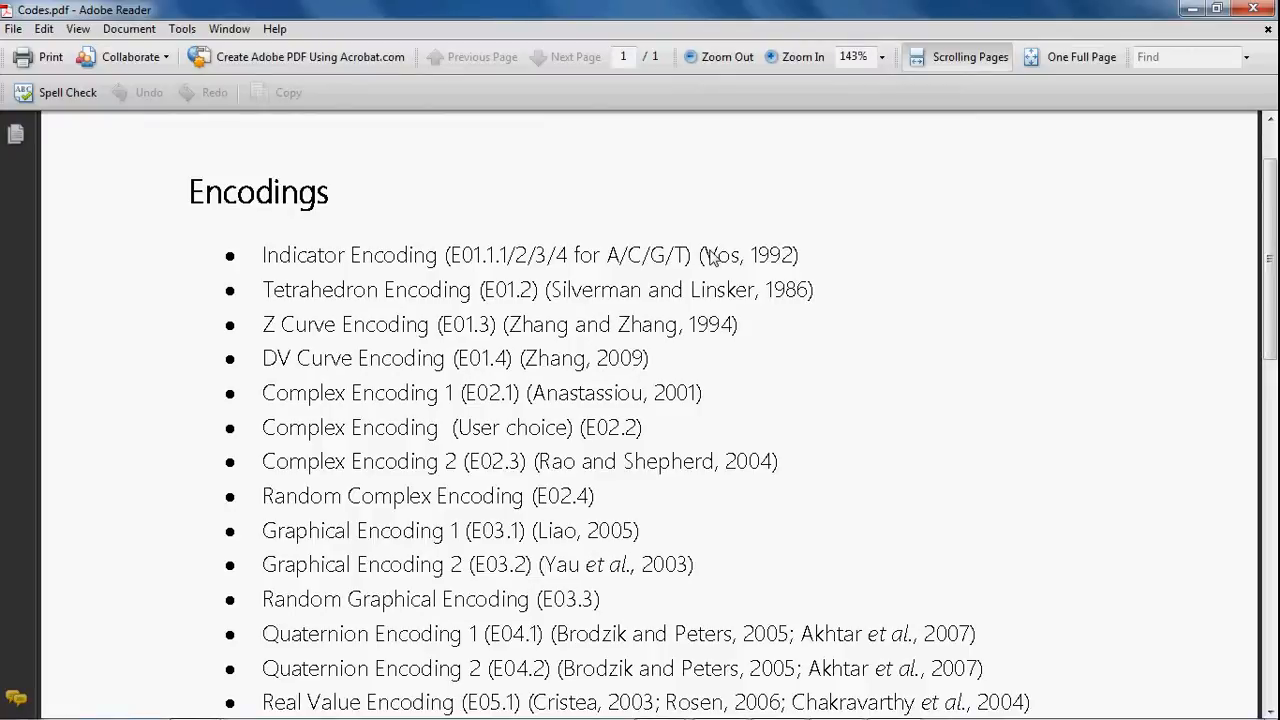
# Step: Scroll through the Encodings and Transformations lists in Codes.pdf, then close Adobe Reader
pyautogui.scroll(-9, 712, 256)
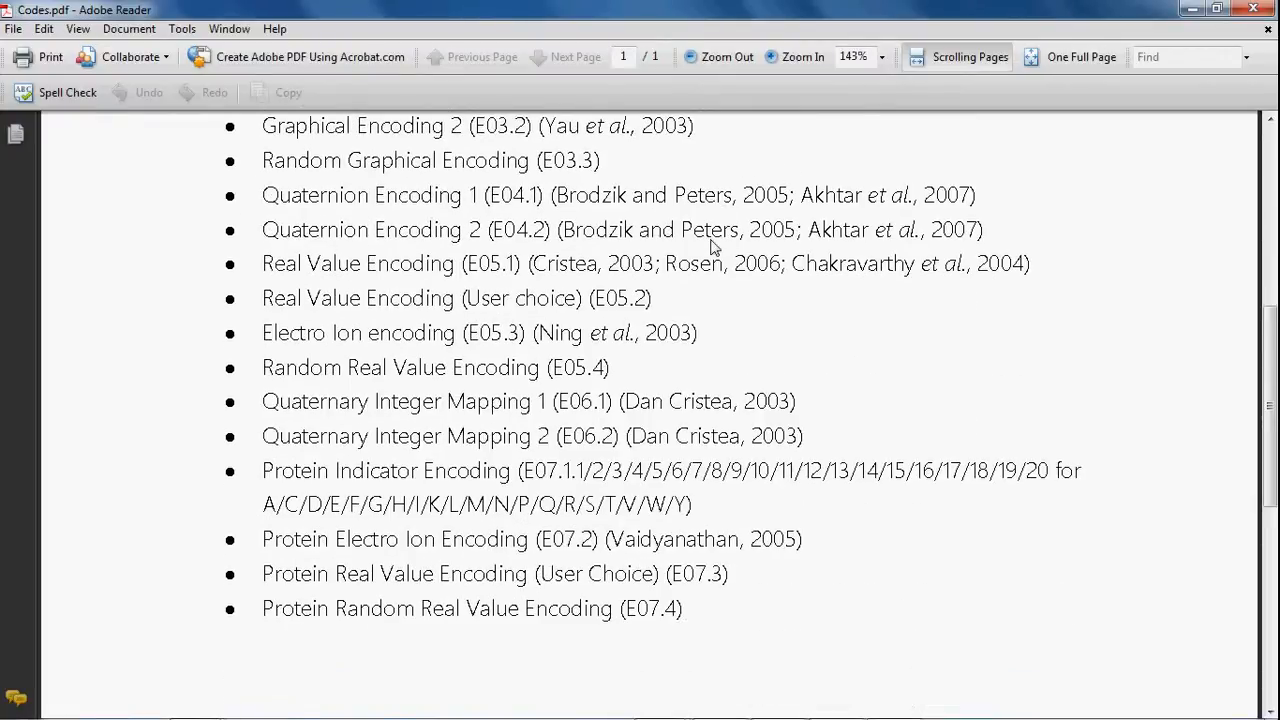
pyautogui.scroll(-12, 712, 247)
pyautogui.scroll(9, 712, 247)
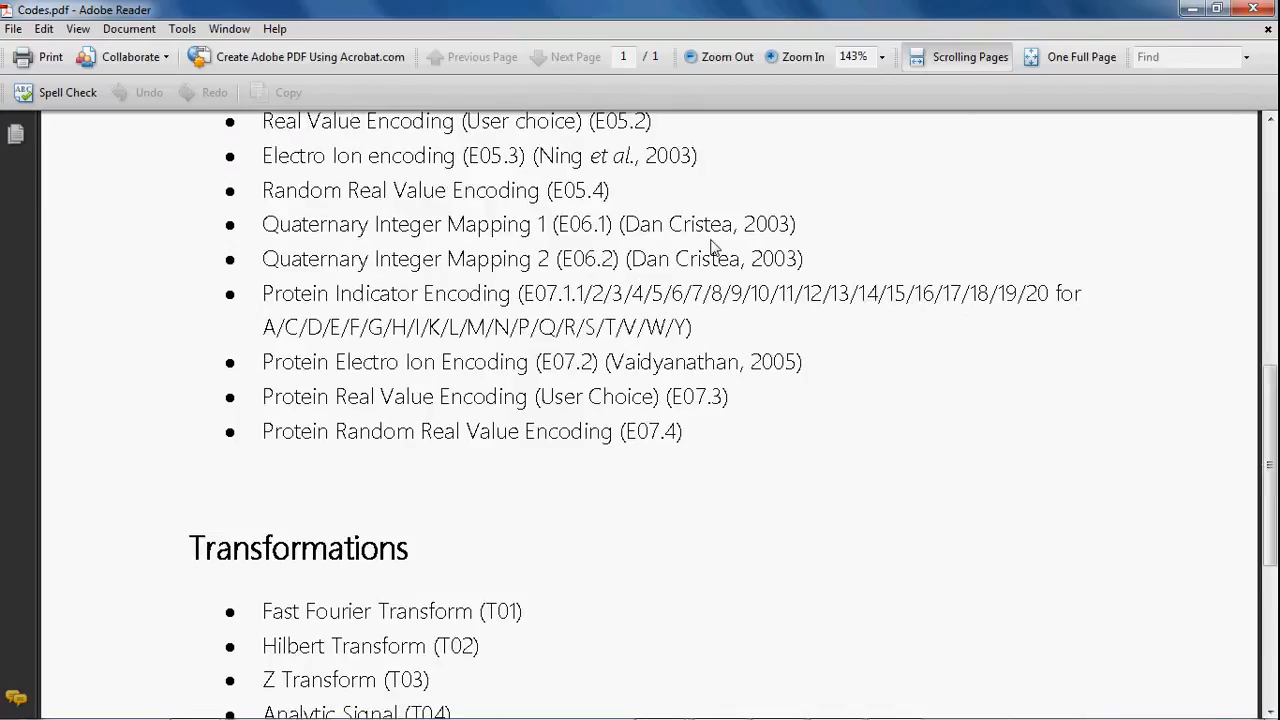
pyautogui.scroll(-9, 712, 247)
pyautogui.scroll(20, 712, 247)
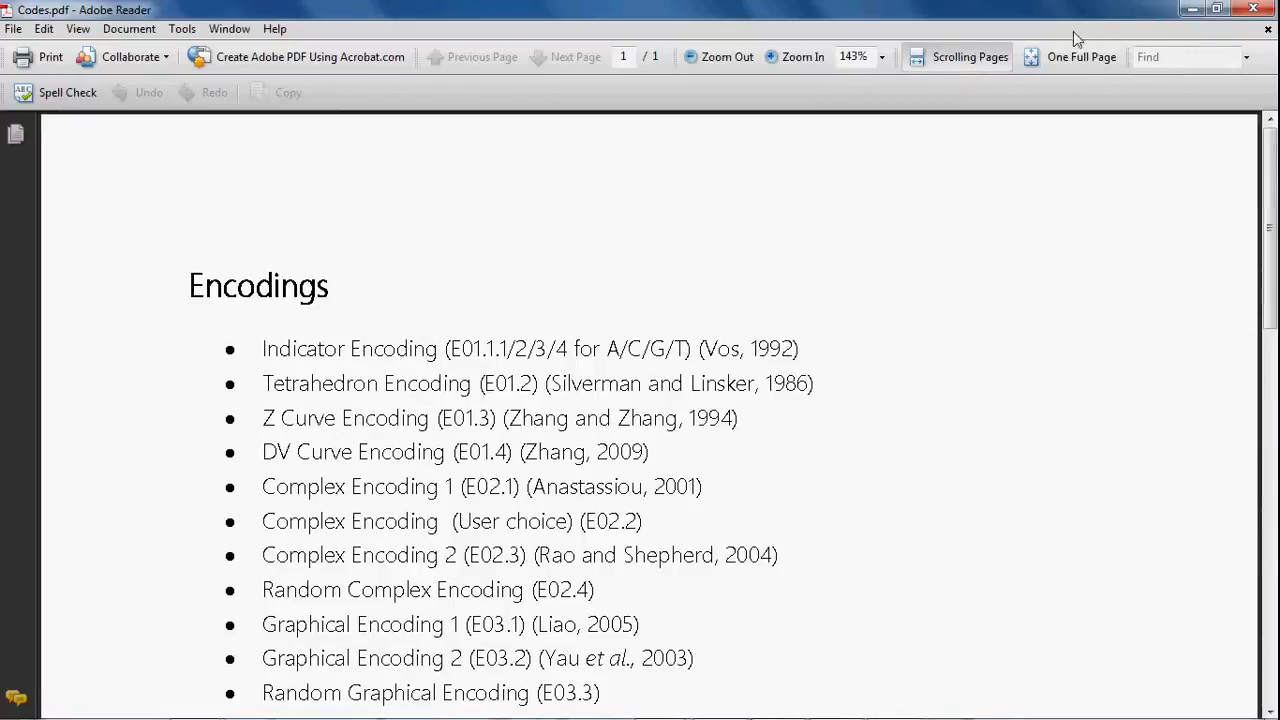
pyautogui.click(1253, 9)
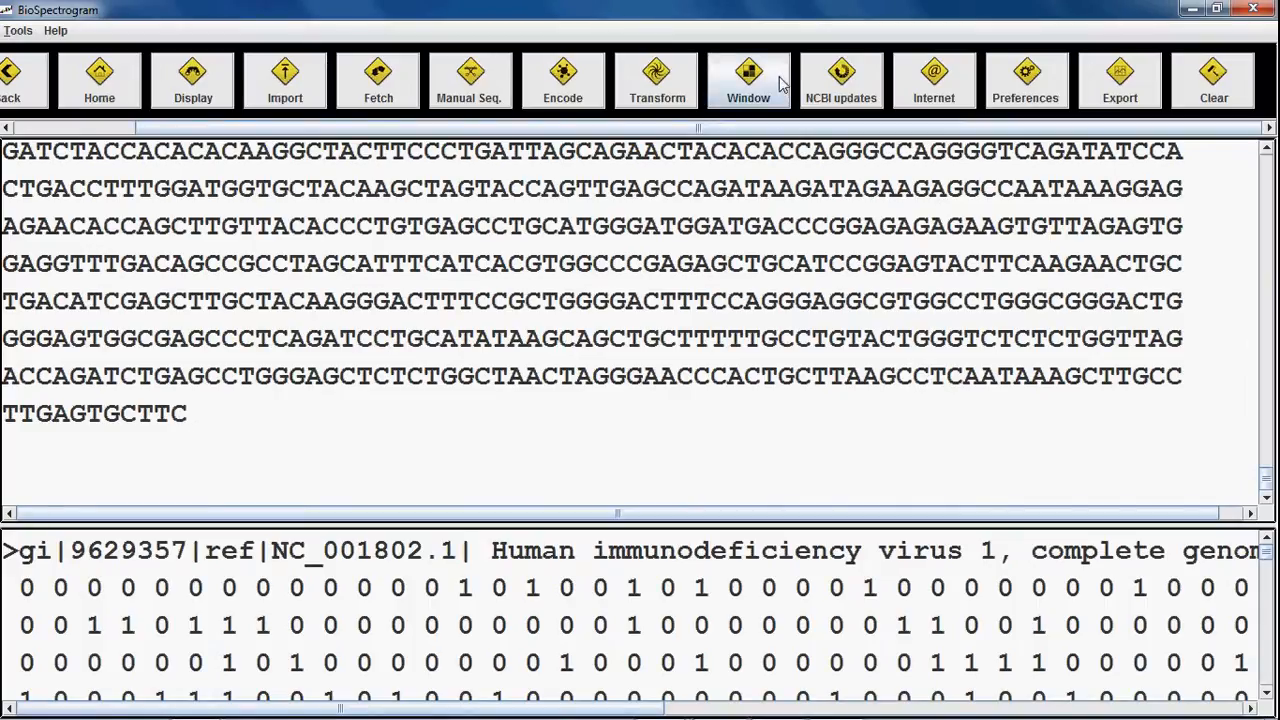
# Step: Run Fast Fourier Transform on NC_001802_E01.1.1.fasta and scroll through the complex output values
pyautogui.click(660, 80)
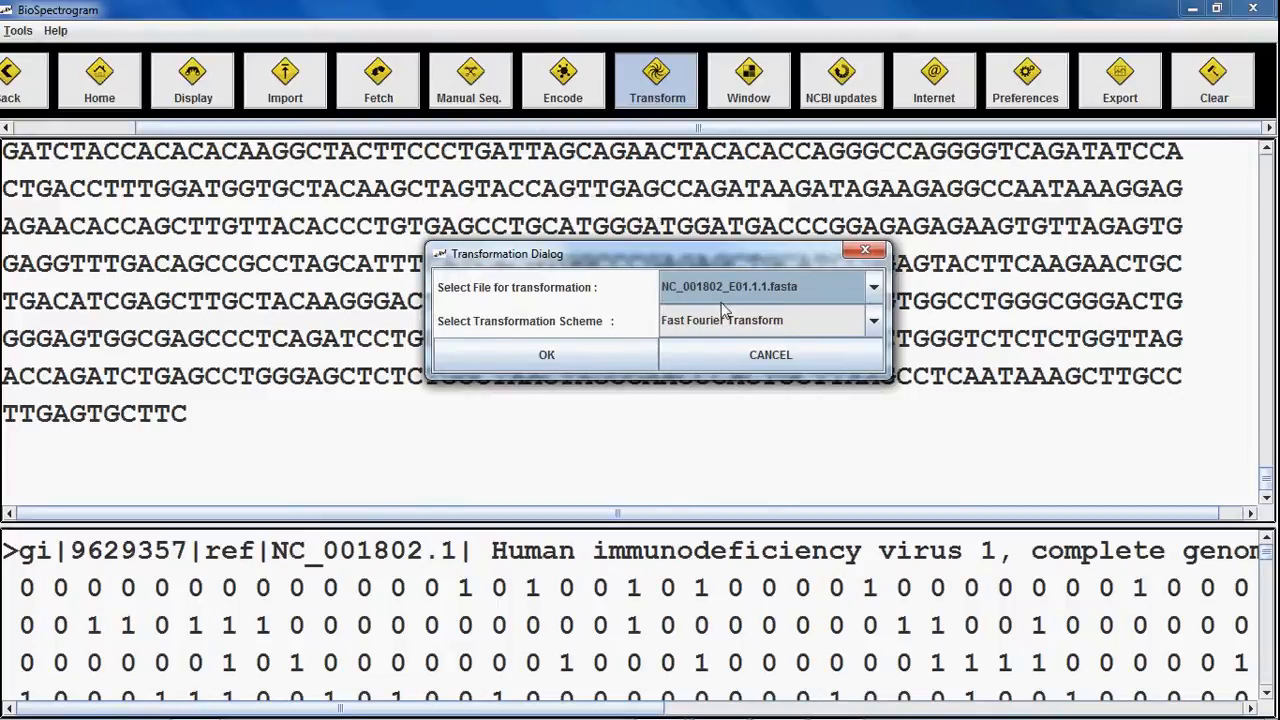
pyautogui.click(736, 322)
pyautogui.click(736, 322)
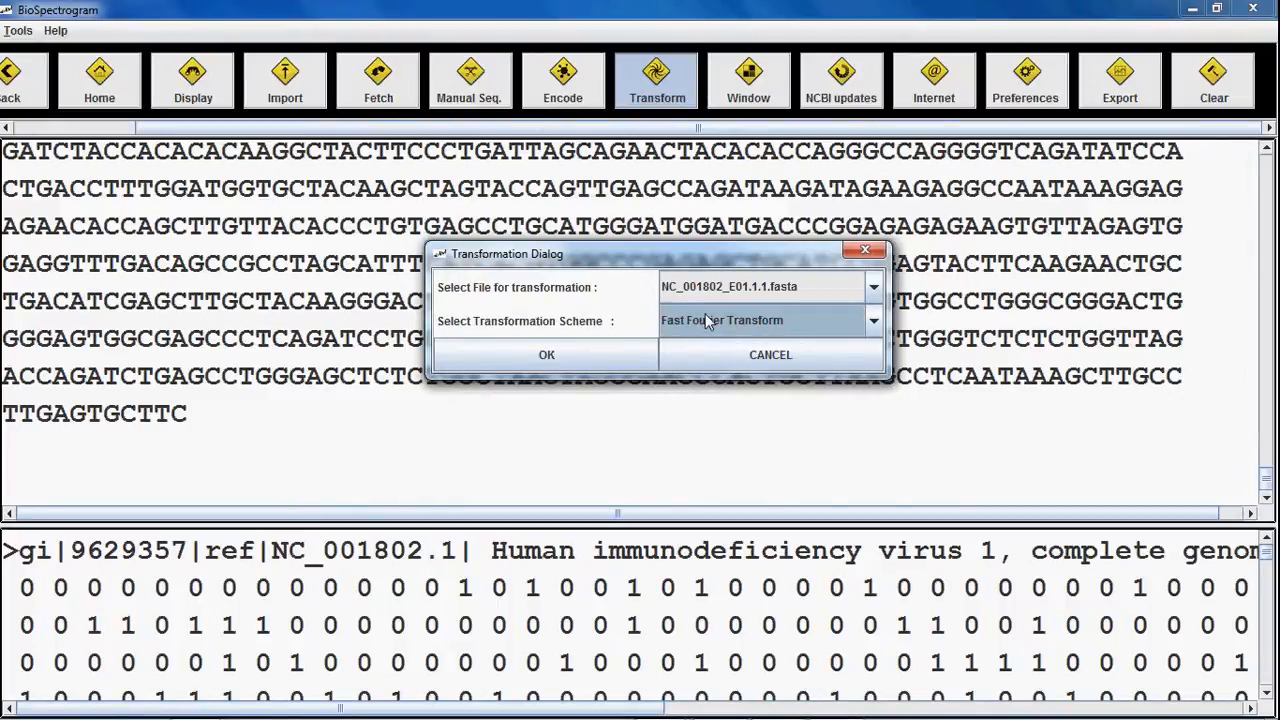
pyautogui.click(581, 354)
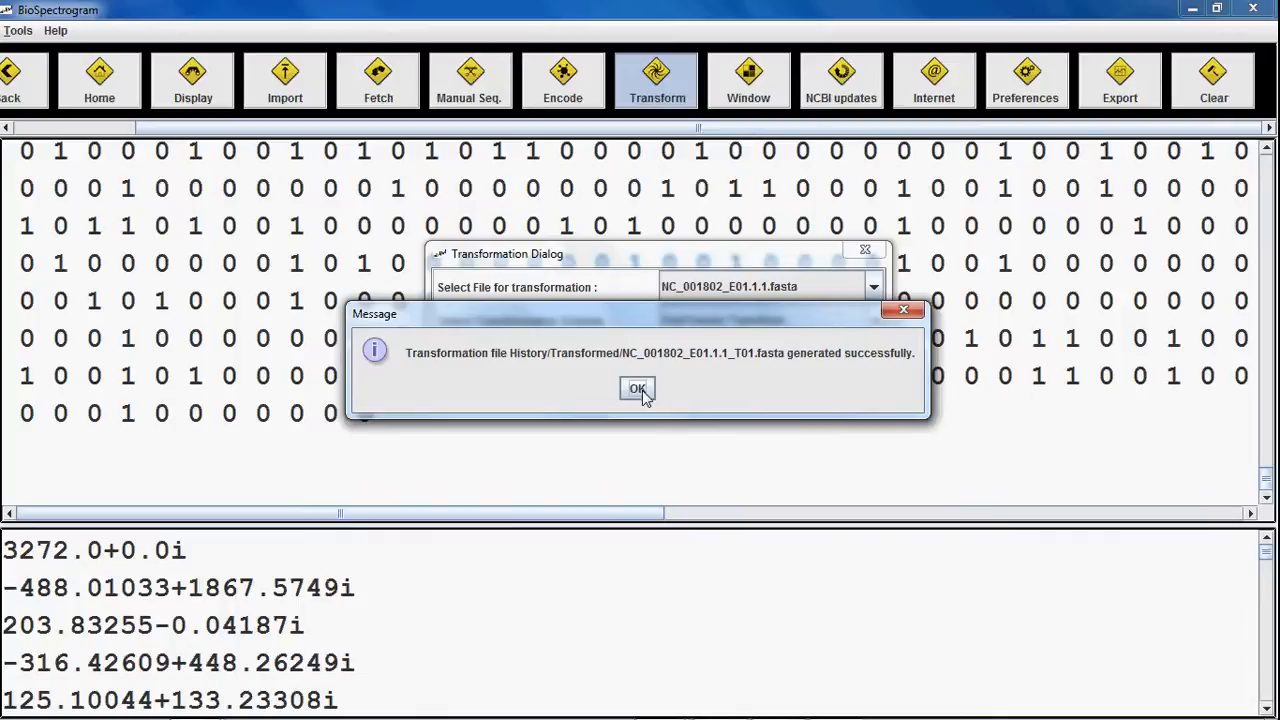
pyautogui.click(637, 389)
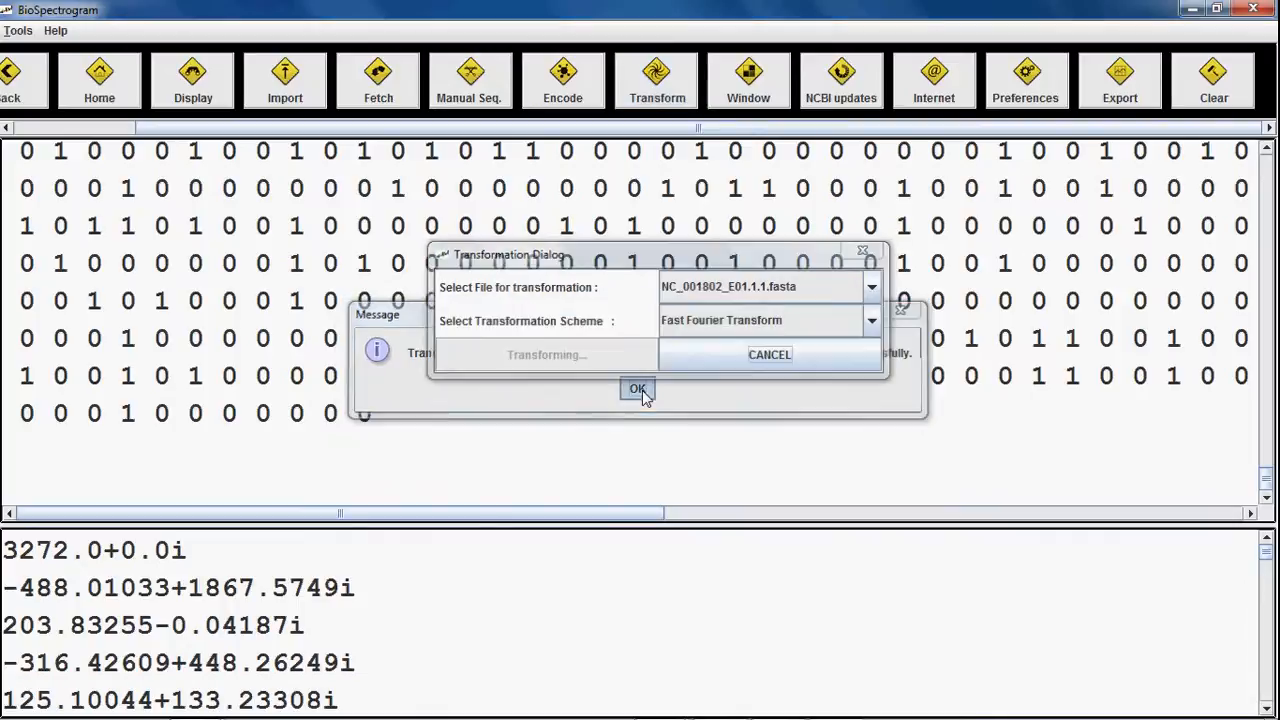
pyautogui.scroll(10, 643, 398)
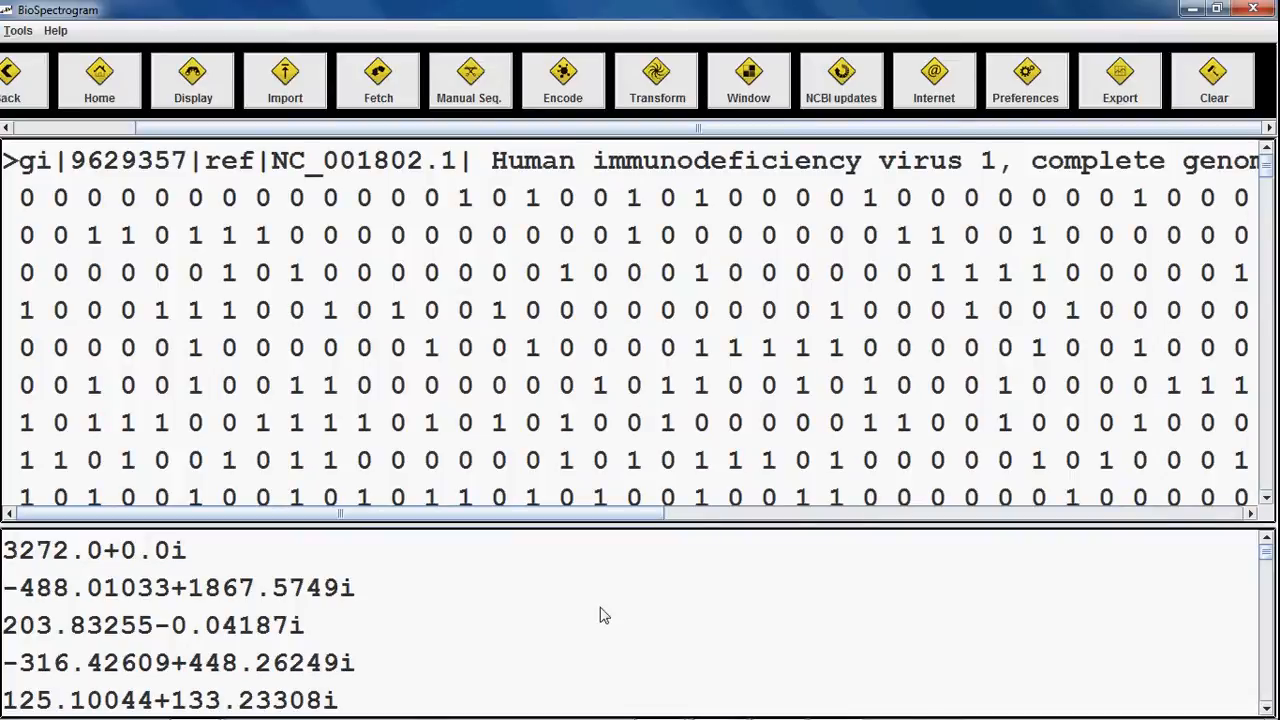
pyautogui.scroll(-15, 600, 614)
pyautogui.scroll(-5, 600, 614)
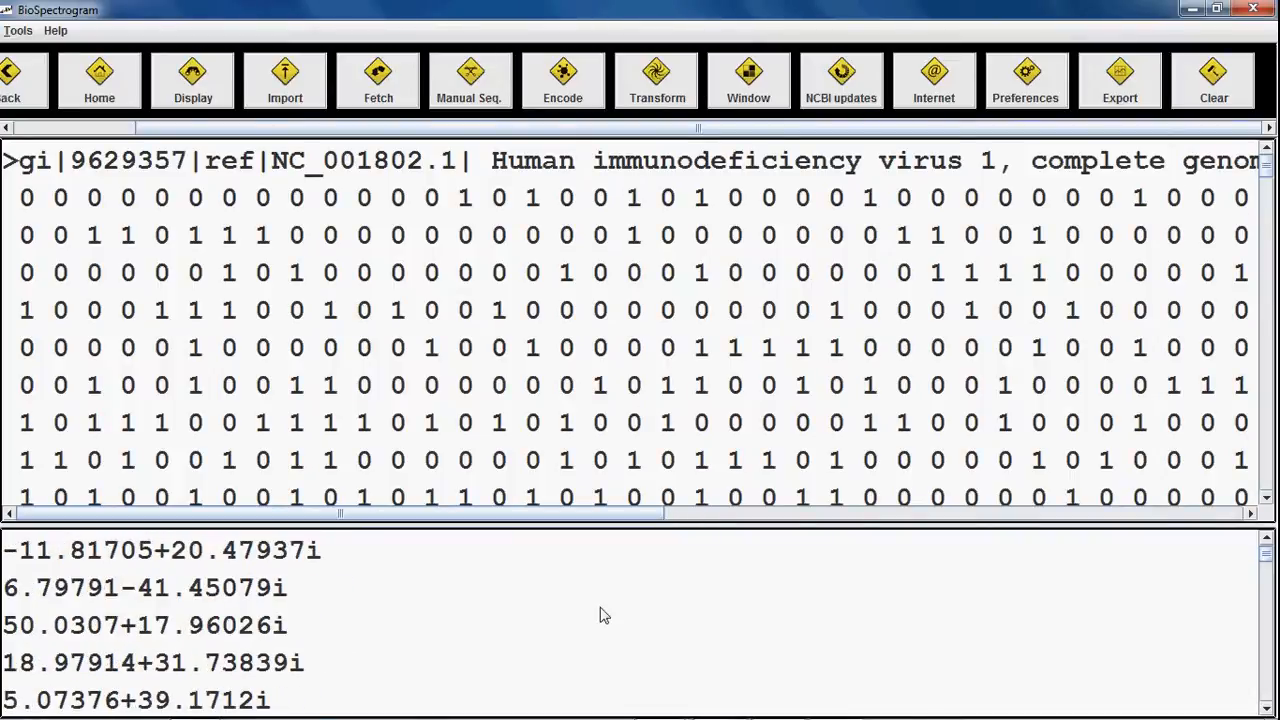
pyautogui.scroll(-8, 603, 614)
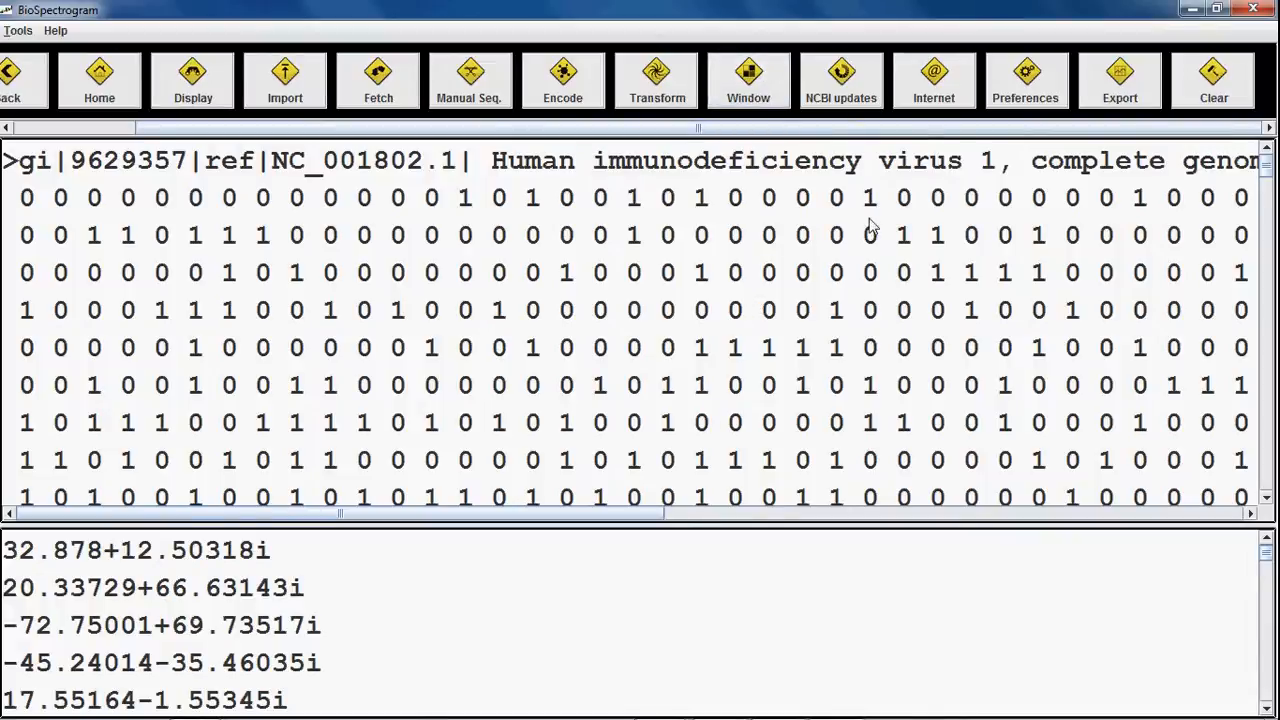
# Step: Export transformed file NC_001802_E01.1.1_T01.fasta as MATLAB script NC_001802_E01_1_1_T01_fasta.m
pyautogui.click(1110, 98)
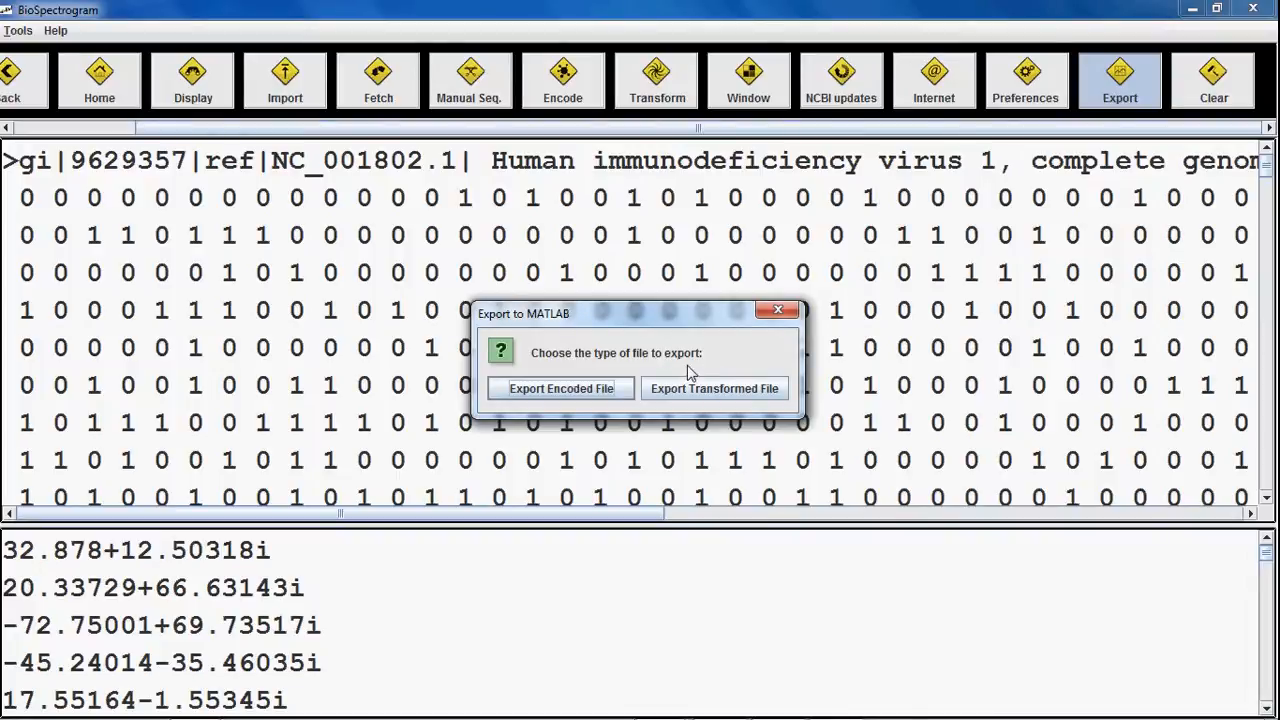
pyautogui.click(703, 396)
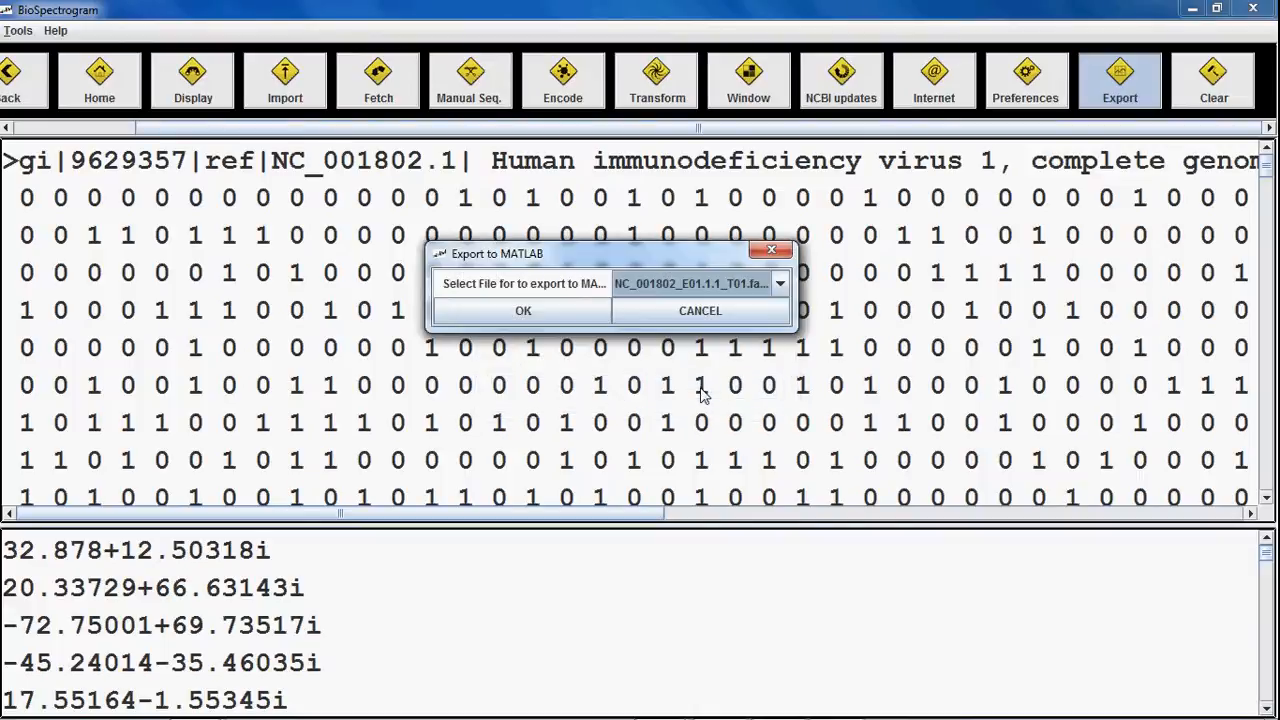
pyautogui.click(708, 287)
pyautogui.click(708, 287)
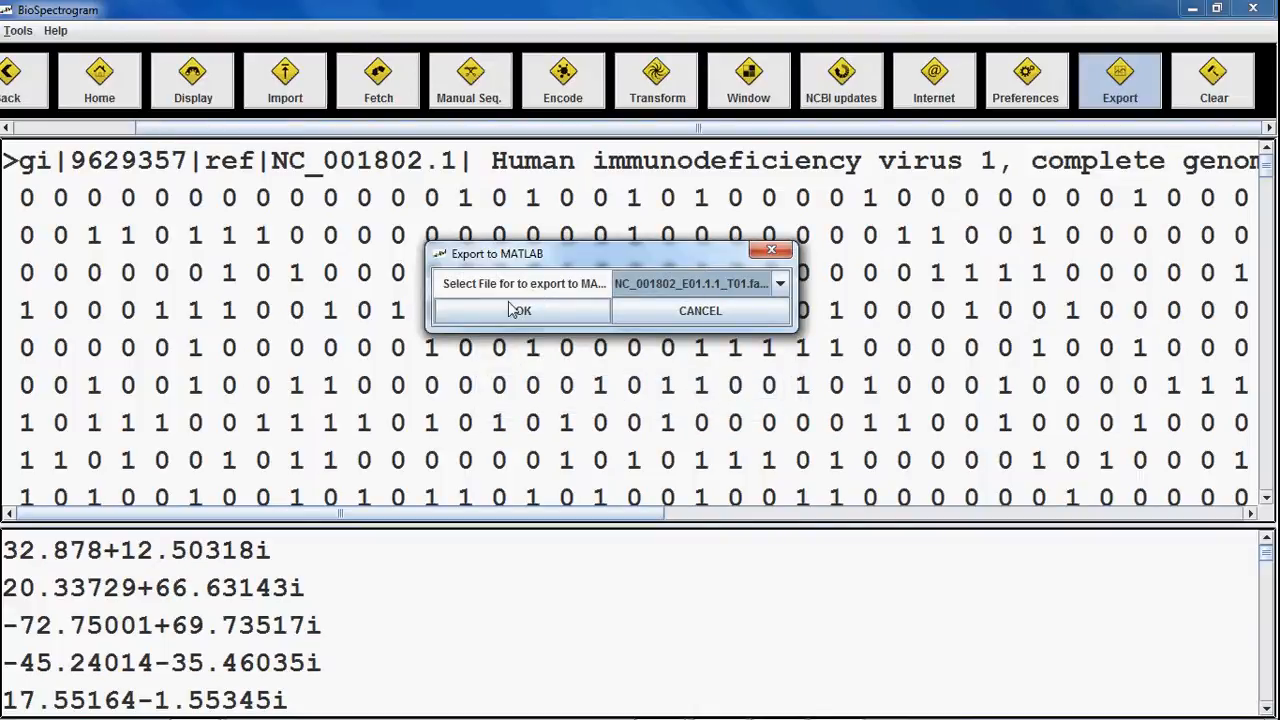
pyautogui.click(521, 311)
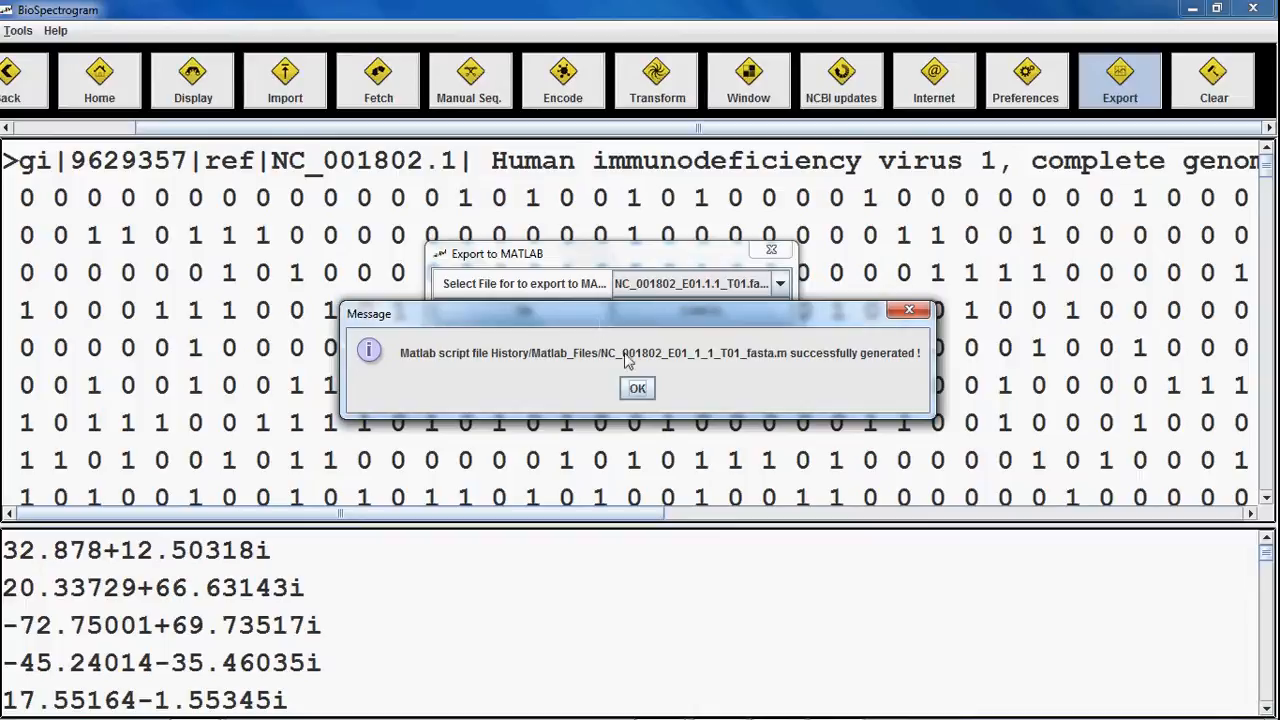
pyautogui.click(637, 390)
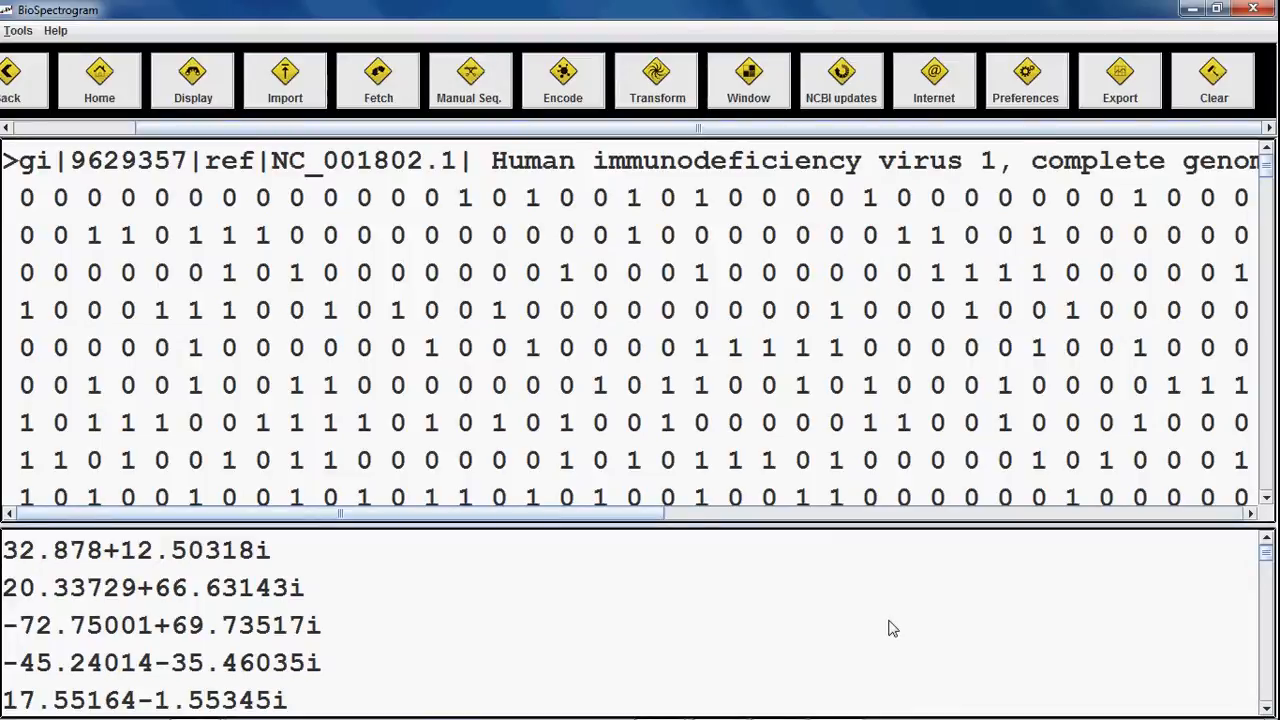
pyautogui.moveTo(835, 712)
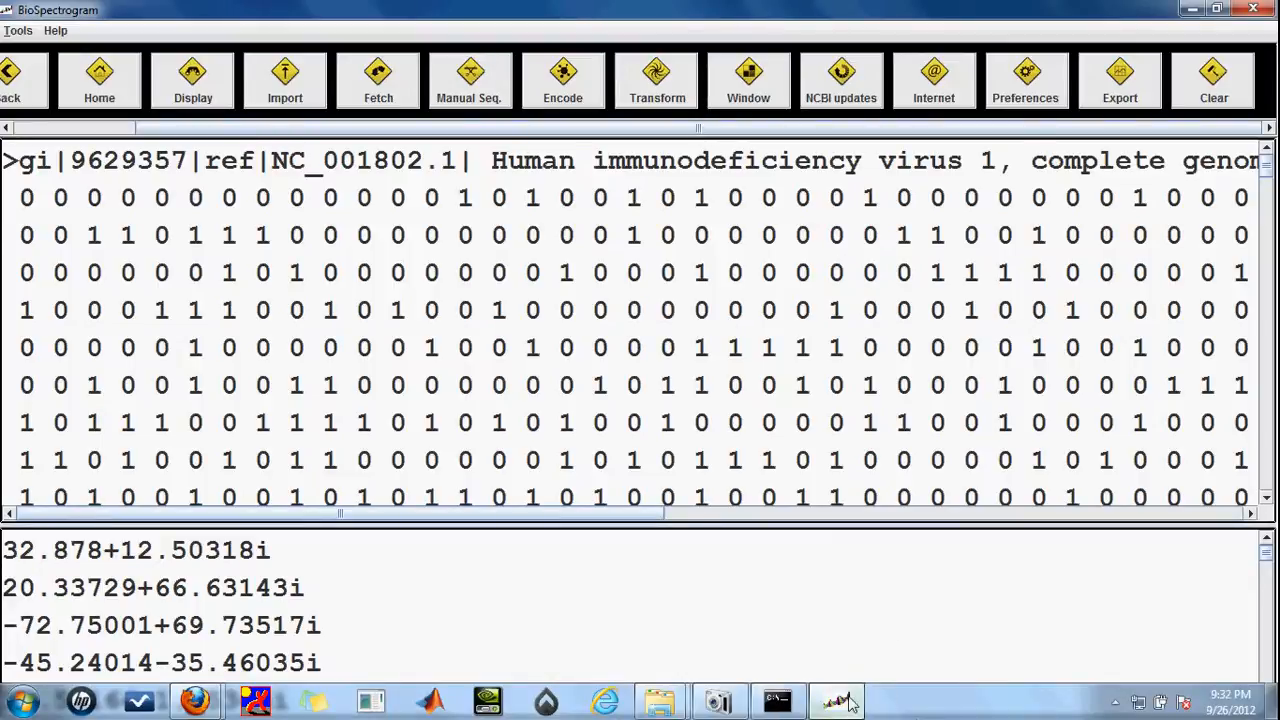
pyautogui.click(722, 702)
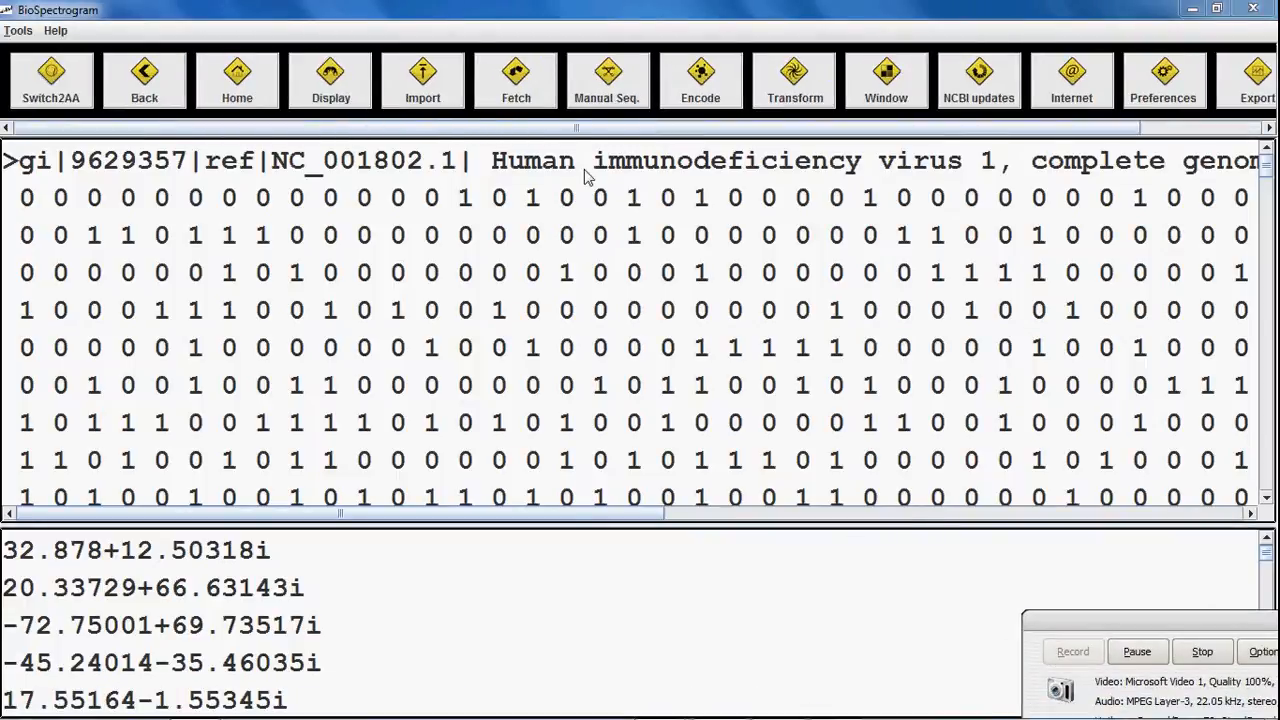
# Step: Display the stored NC_001802.genbank record and scroll through its locus and feature annotations
pyautogui.click(338, 85)
pyautogui.click(668, 286)
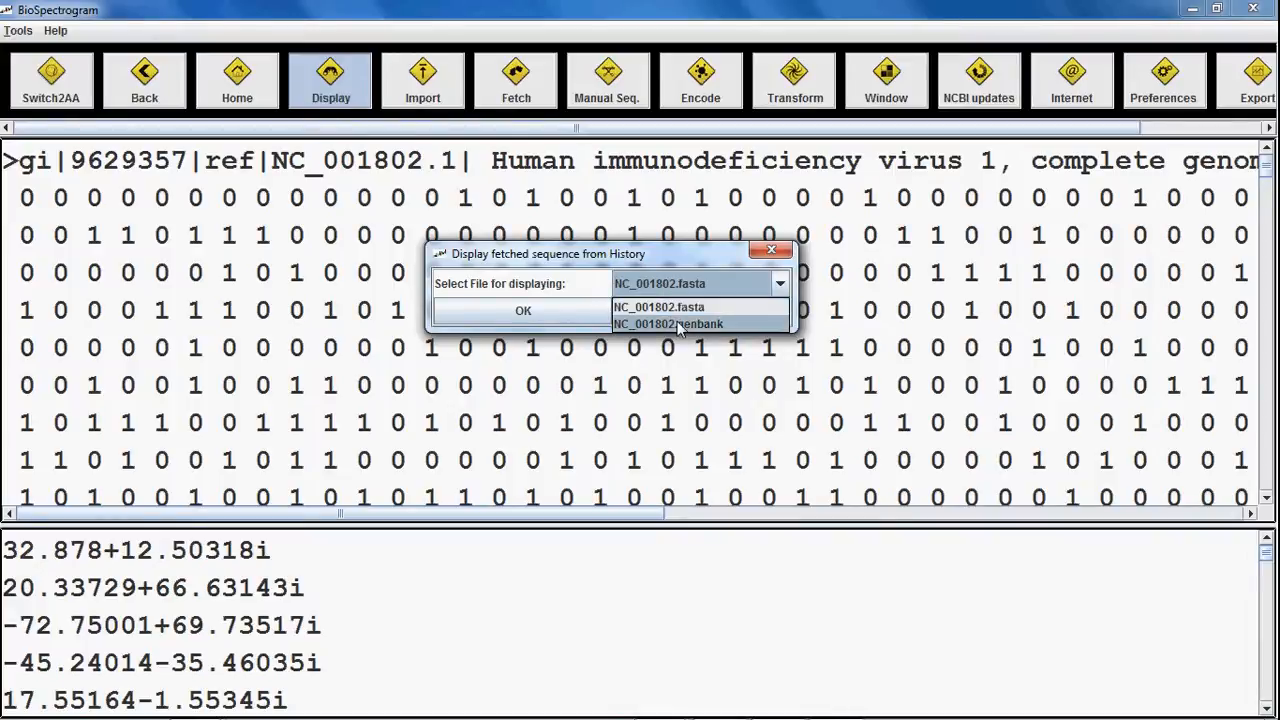
pyautogui.click(679, 324)
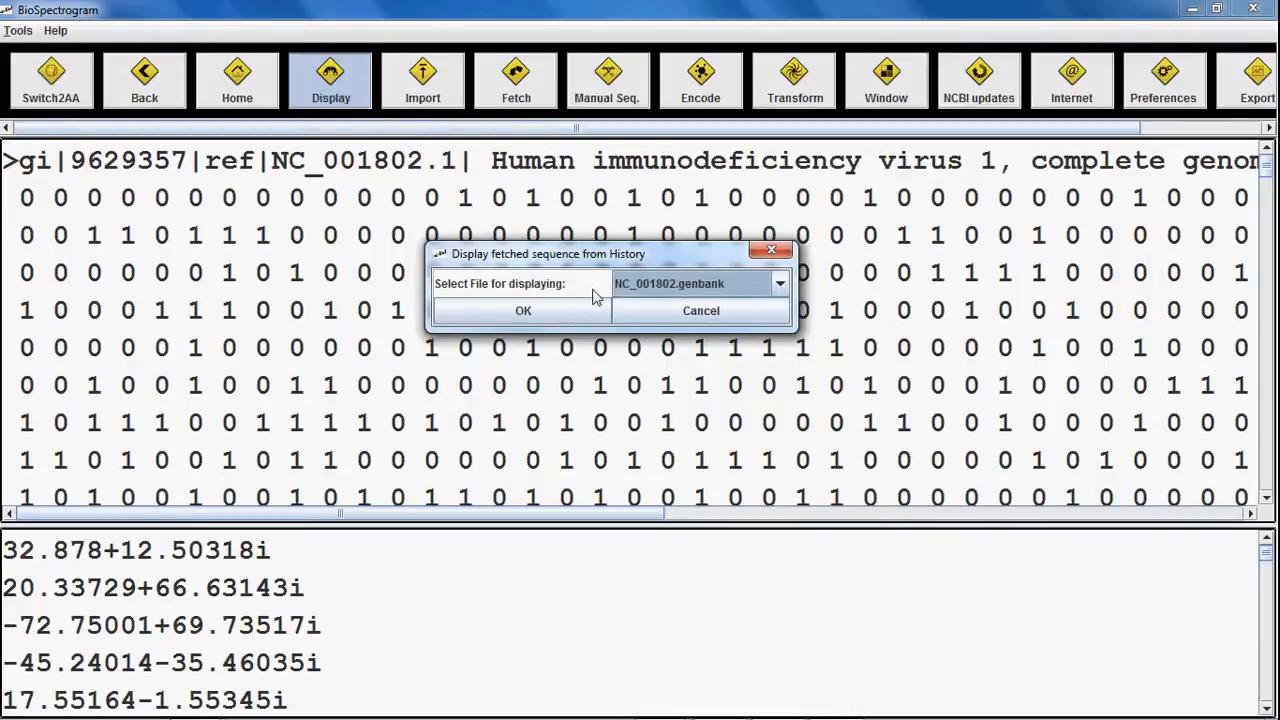
pyautogui.click(559, 312)
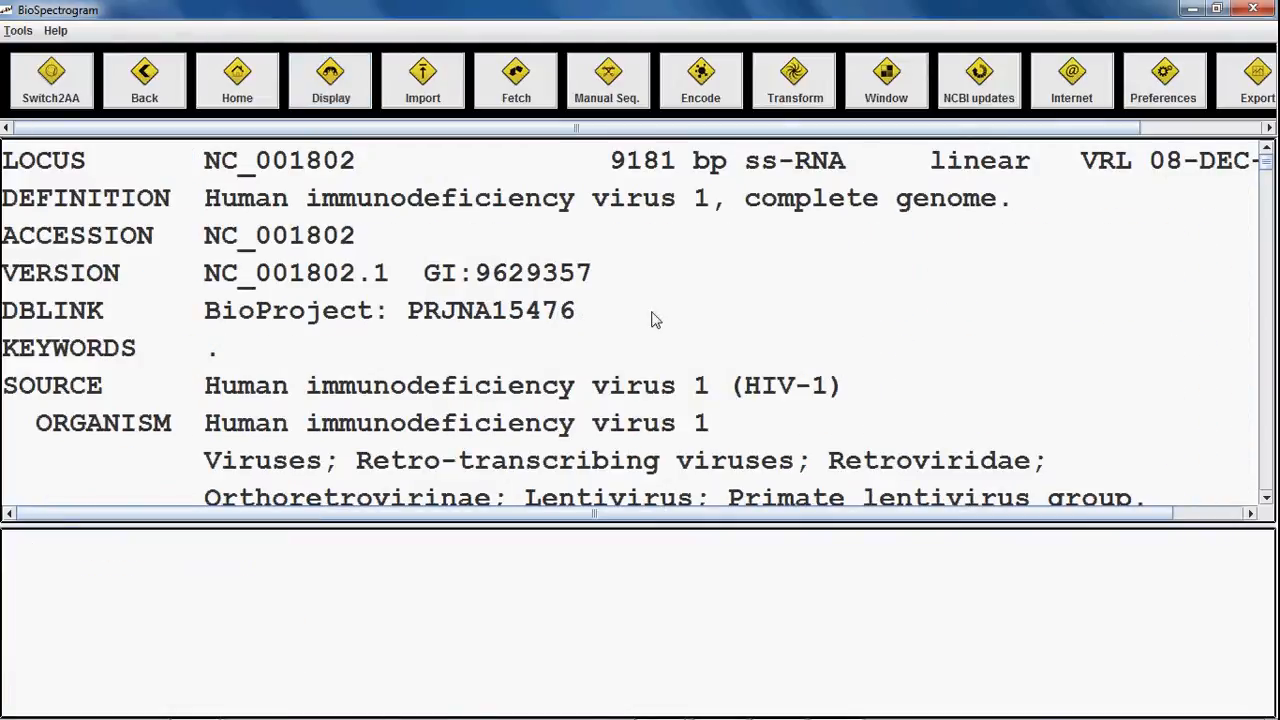
pyautogui.scroll(-3, 652, 318)
pyautogui.scroll(-20, 652, 318)
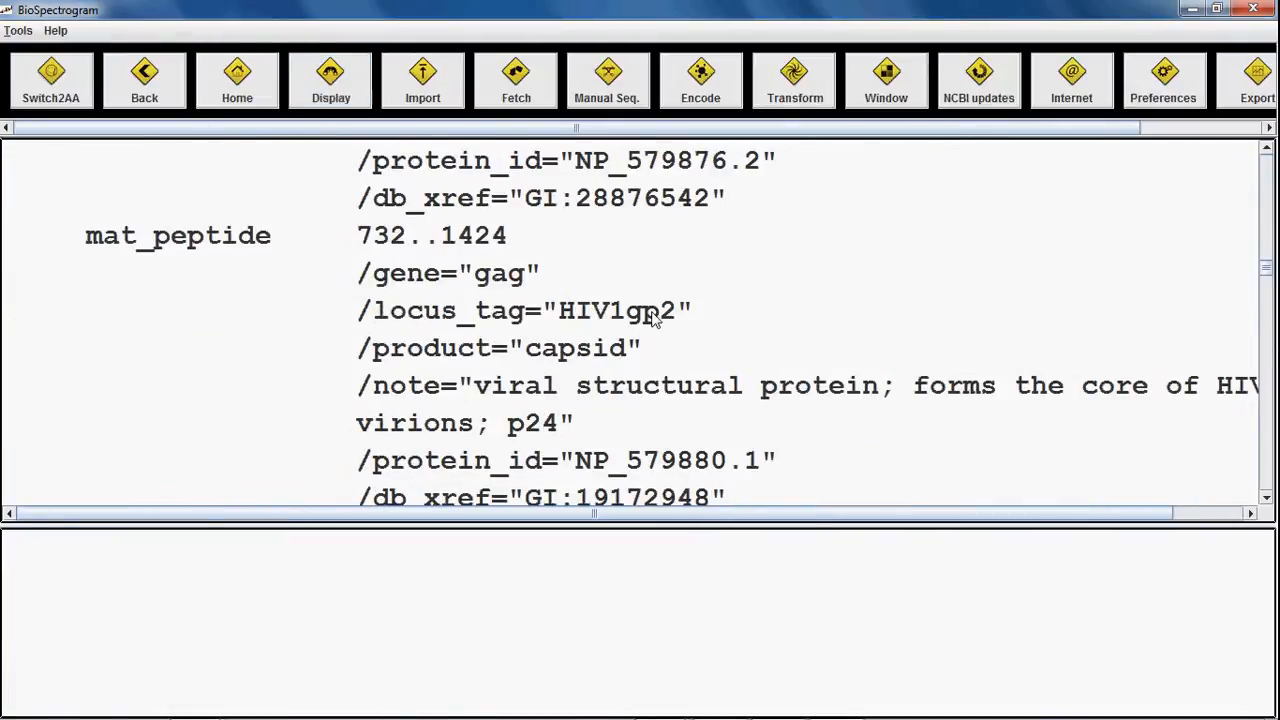
pyautogui.click(432, 104)
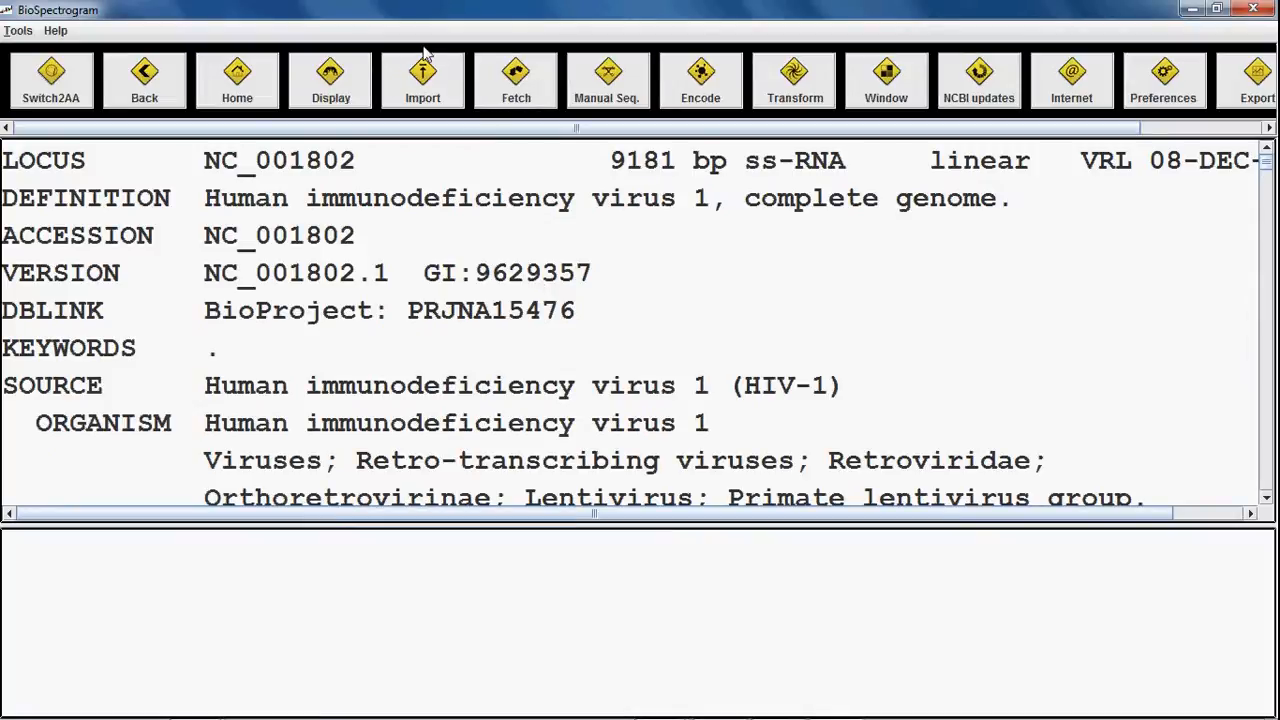
# Step: Import user_abc.fasta from the History folder and dismiss the upload-success message
pyautogui.click(424, 92)
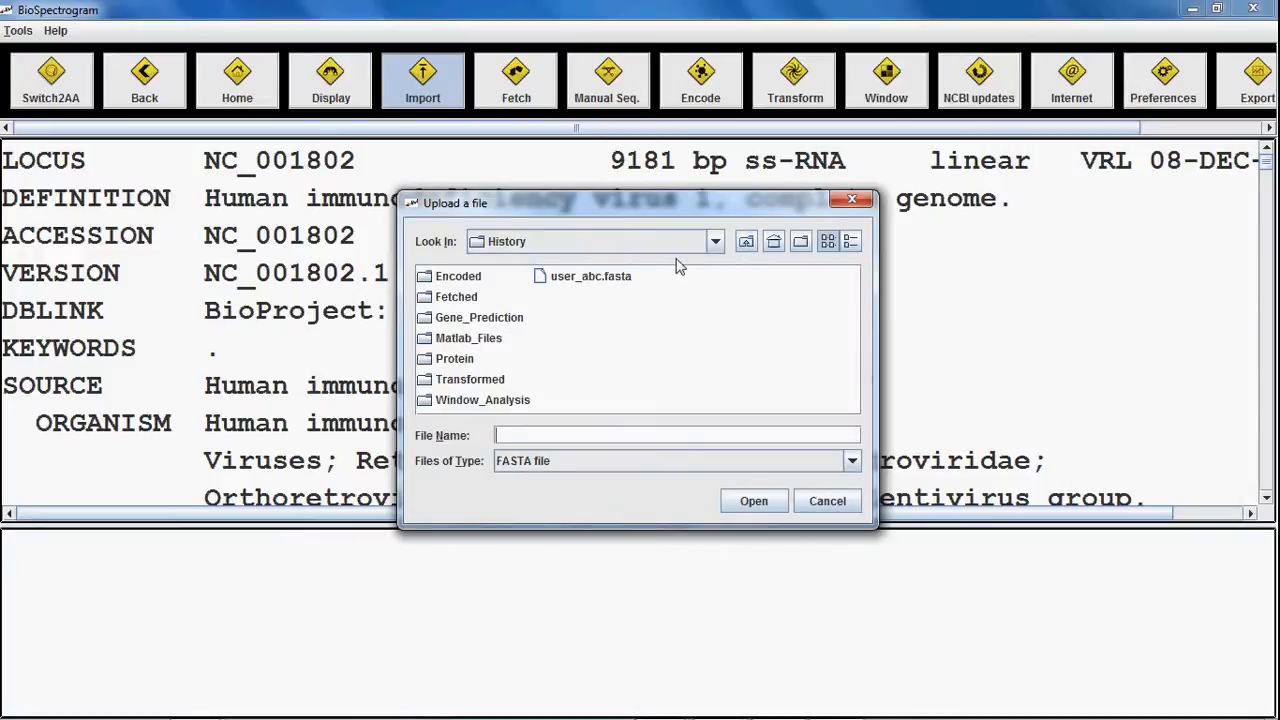
pyautogui.click(604, 283)
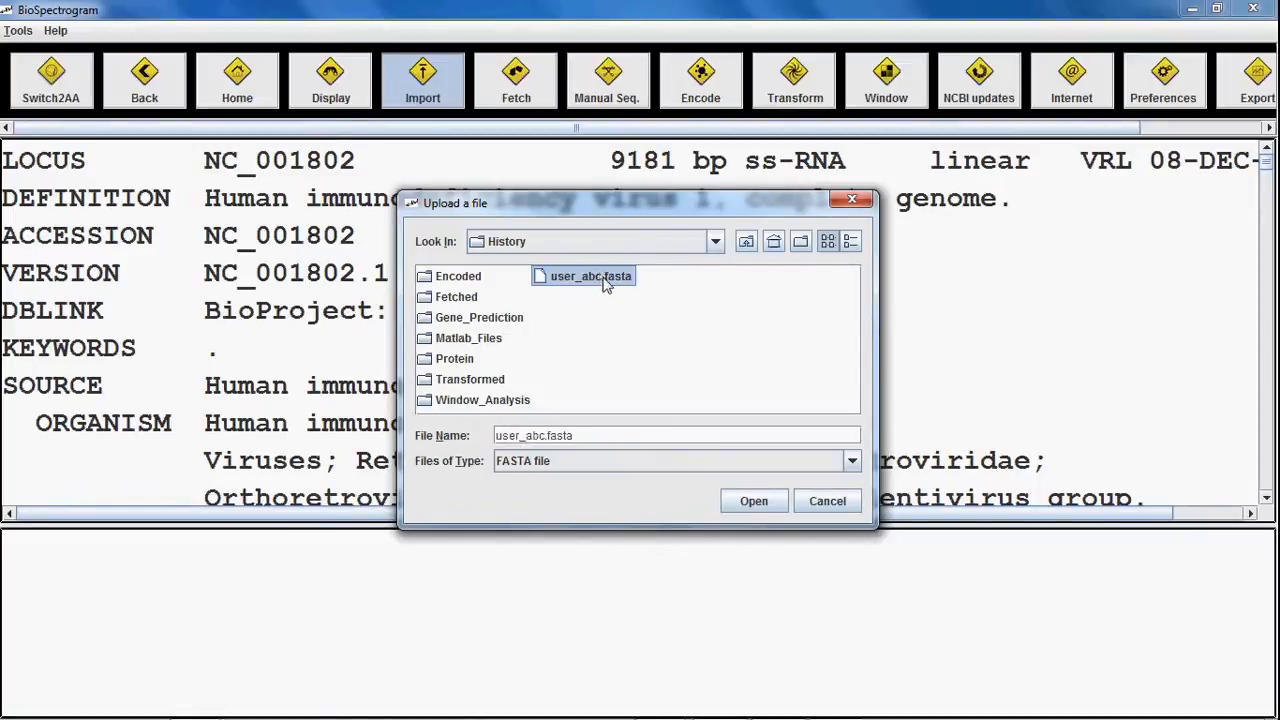
pyautogui.click(754, 502)
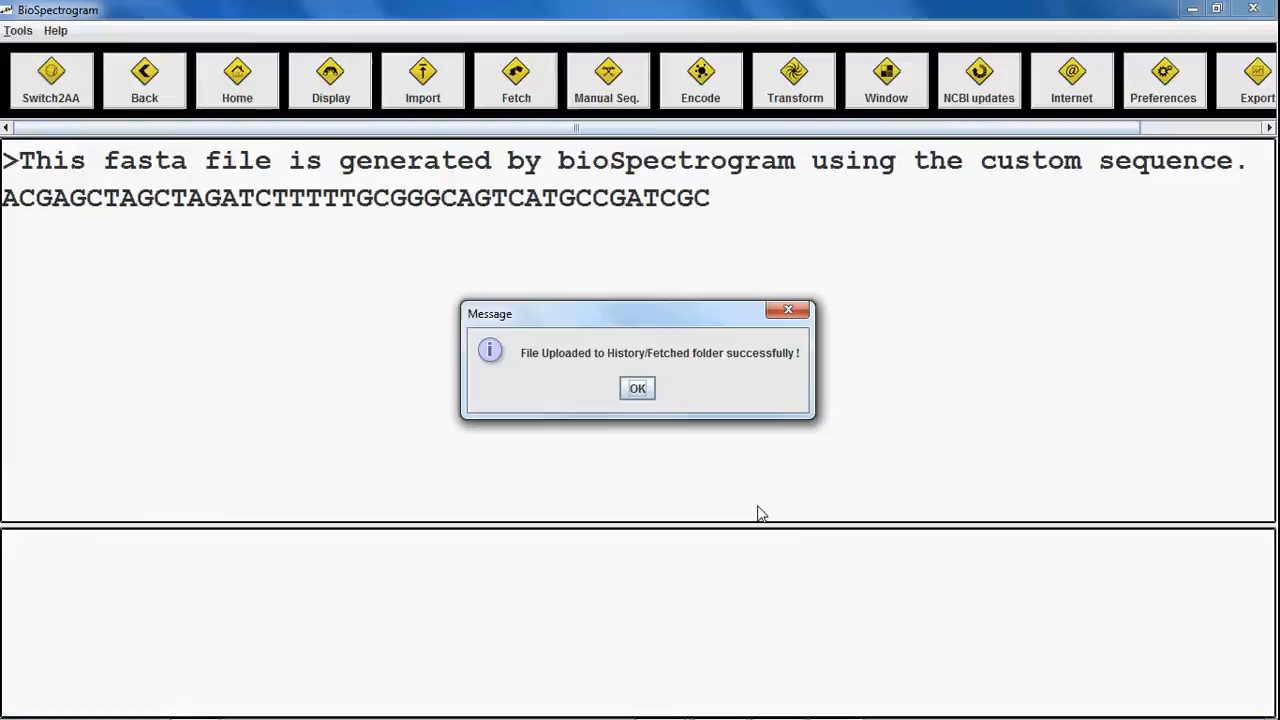
pyautogui.click(639, 389)
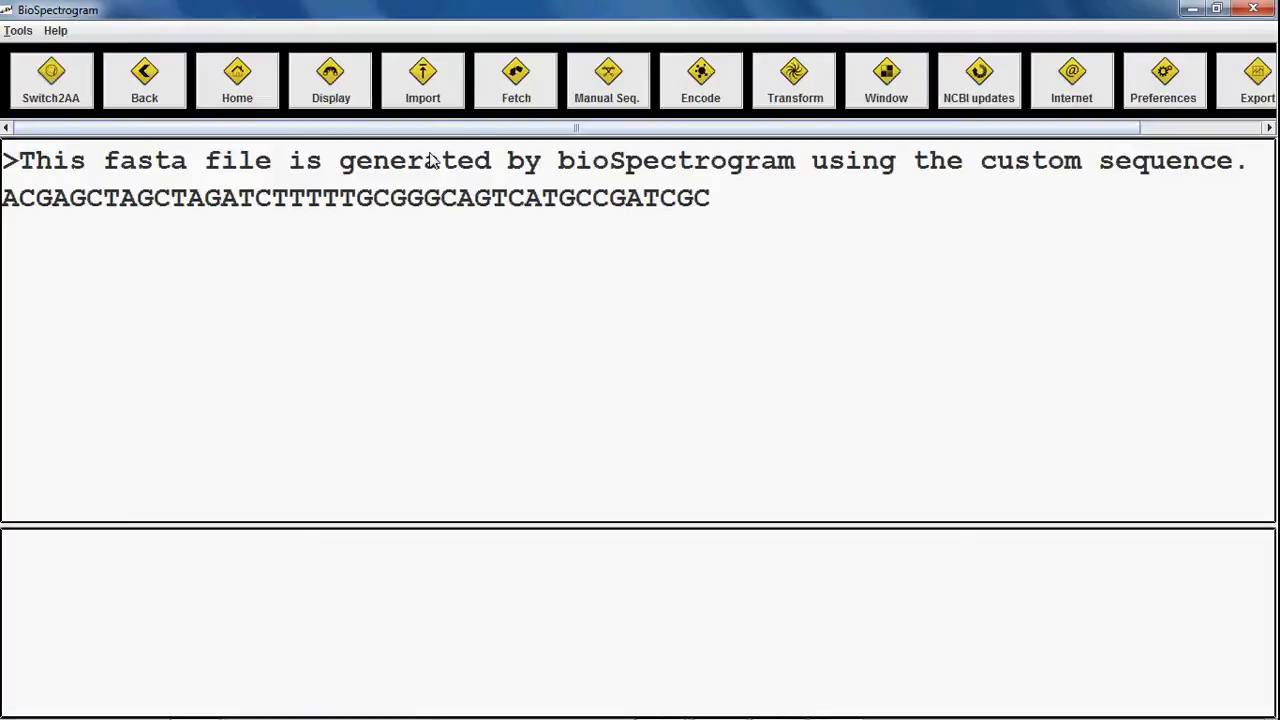
# Step: Cancel an empty manual entry and select the sequence from TAGCTAG to its end
pyautogui.click(620, 90)
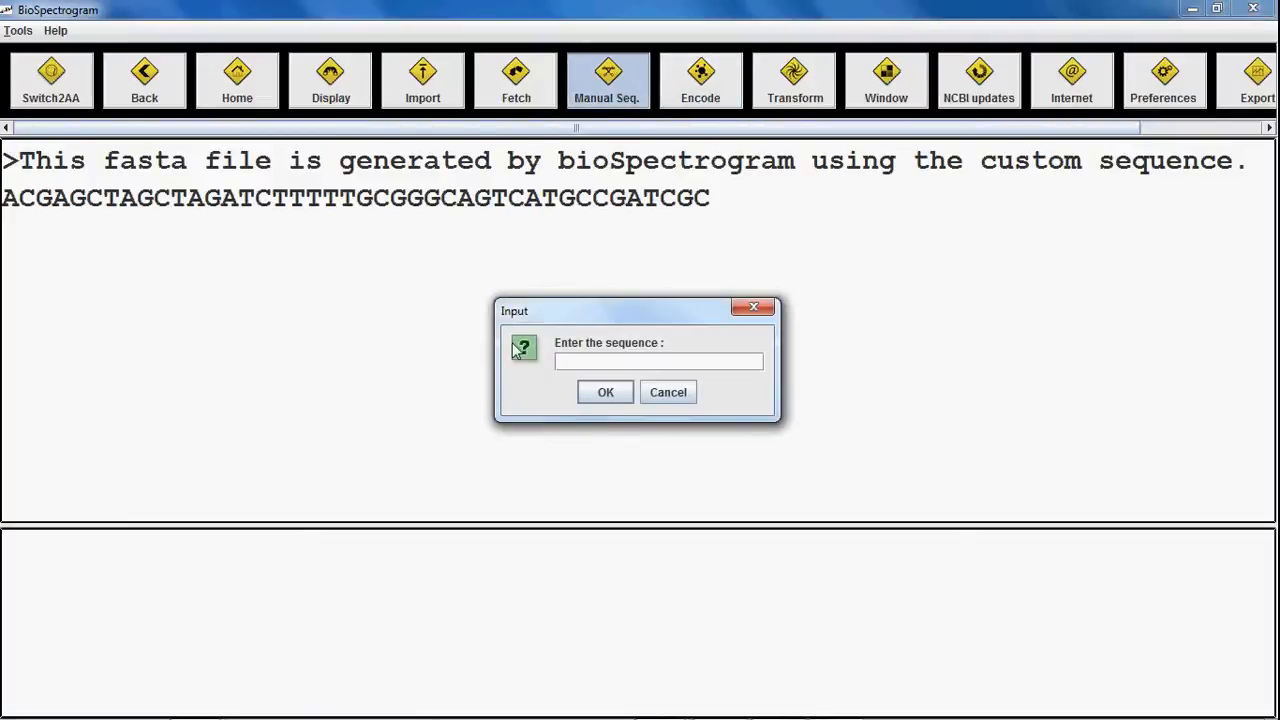
pyautogui.click(667, 394)
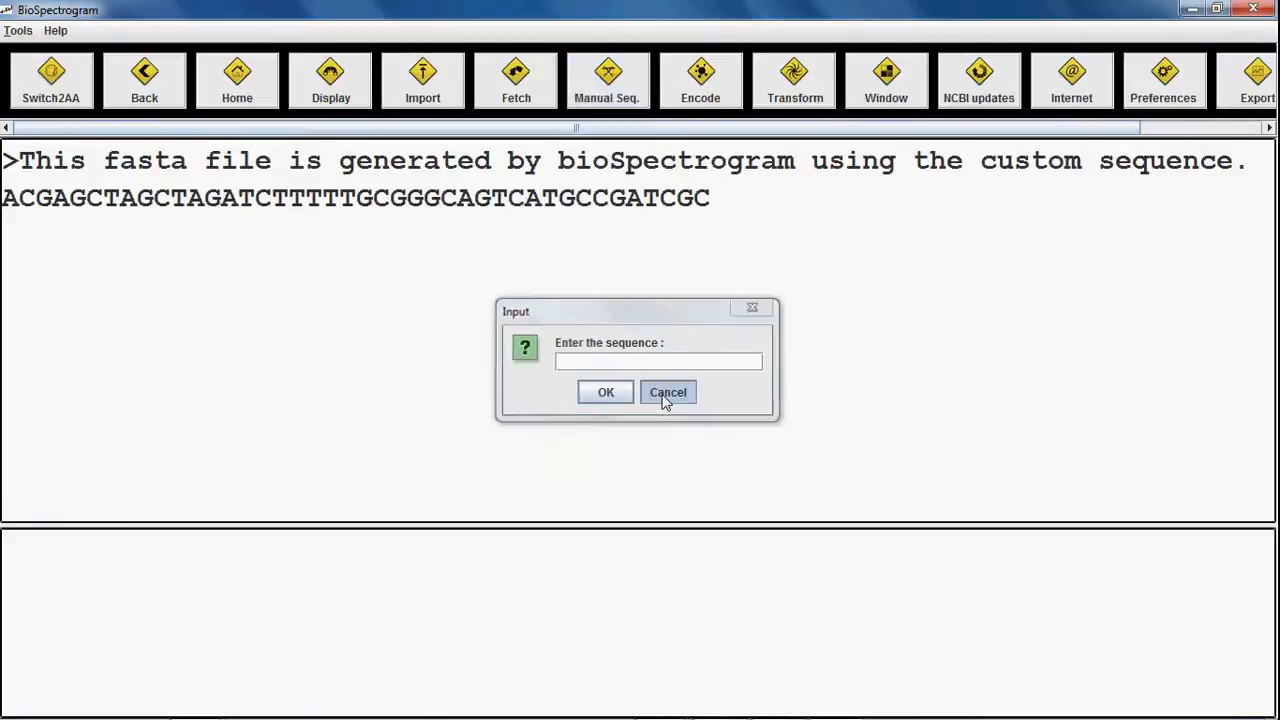
pyautogui.moveTo(121, 201); pyautogui.dragTo(511, 251)
pyautogui.hotkey('ctrl', 'c')
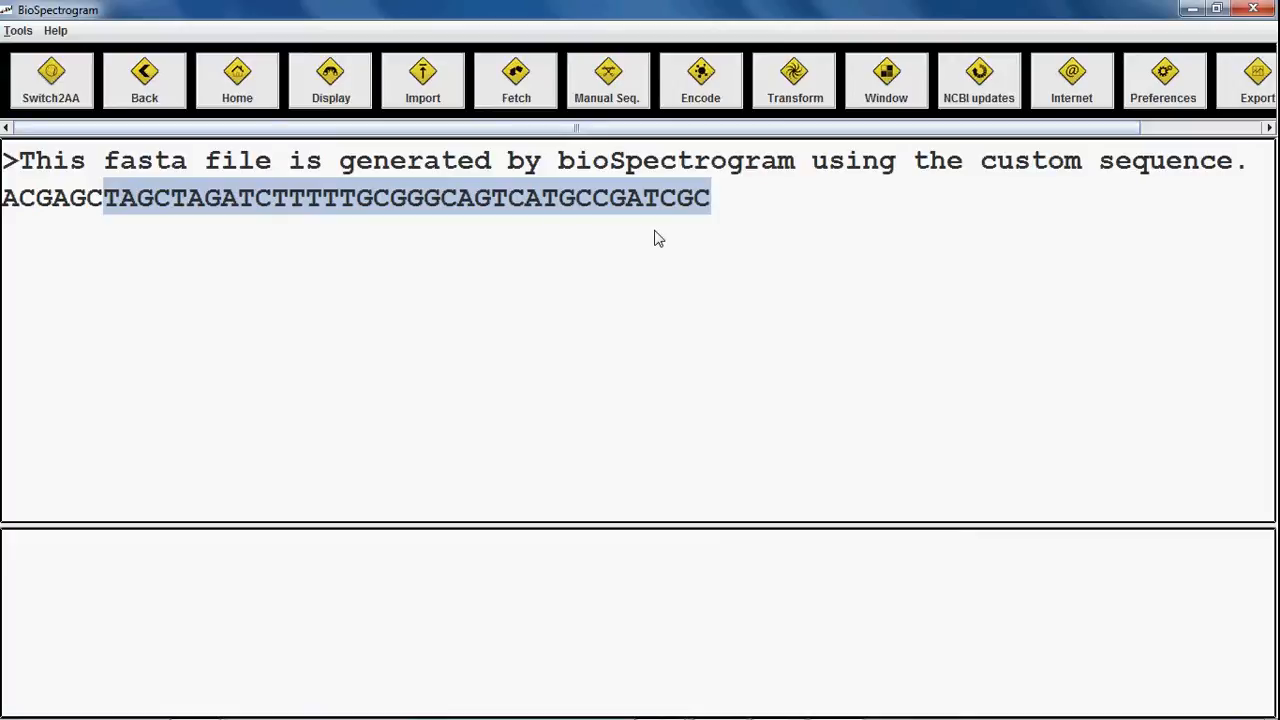
# Step: Paste the fragment as a manual sequence and save it under the name 'test'
pyautogui.click(608, 80)
pyautogui.hotkey('ctrl', 'v')
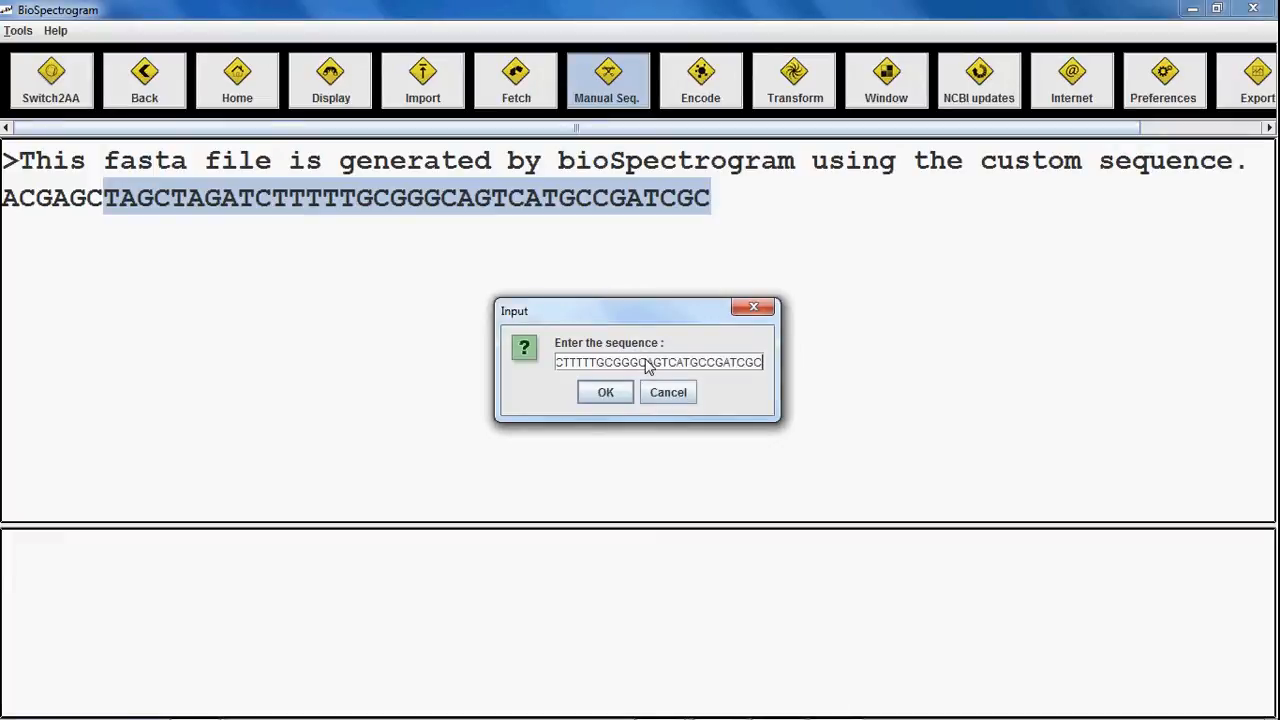
pyautogui.click(603, 392)
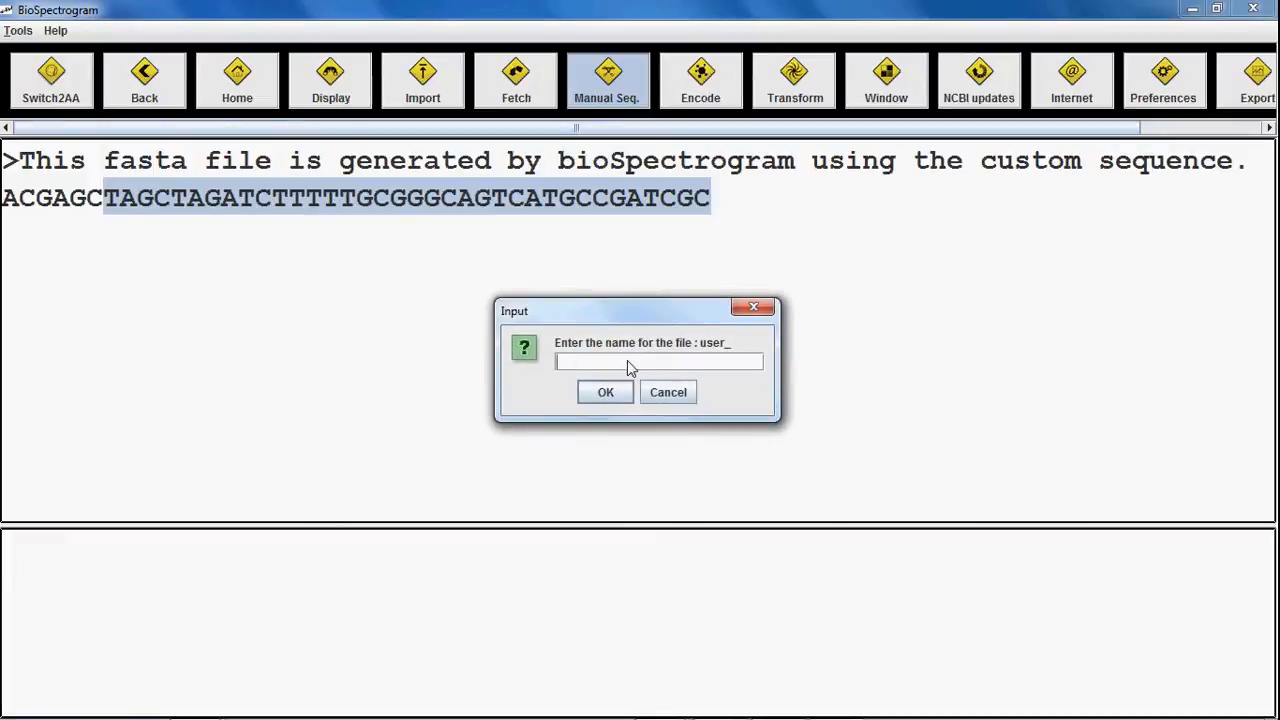
pyautogui.write('test')
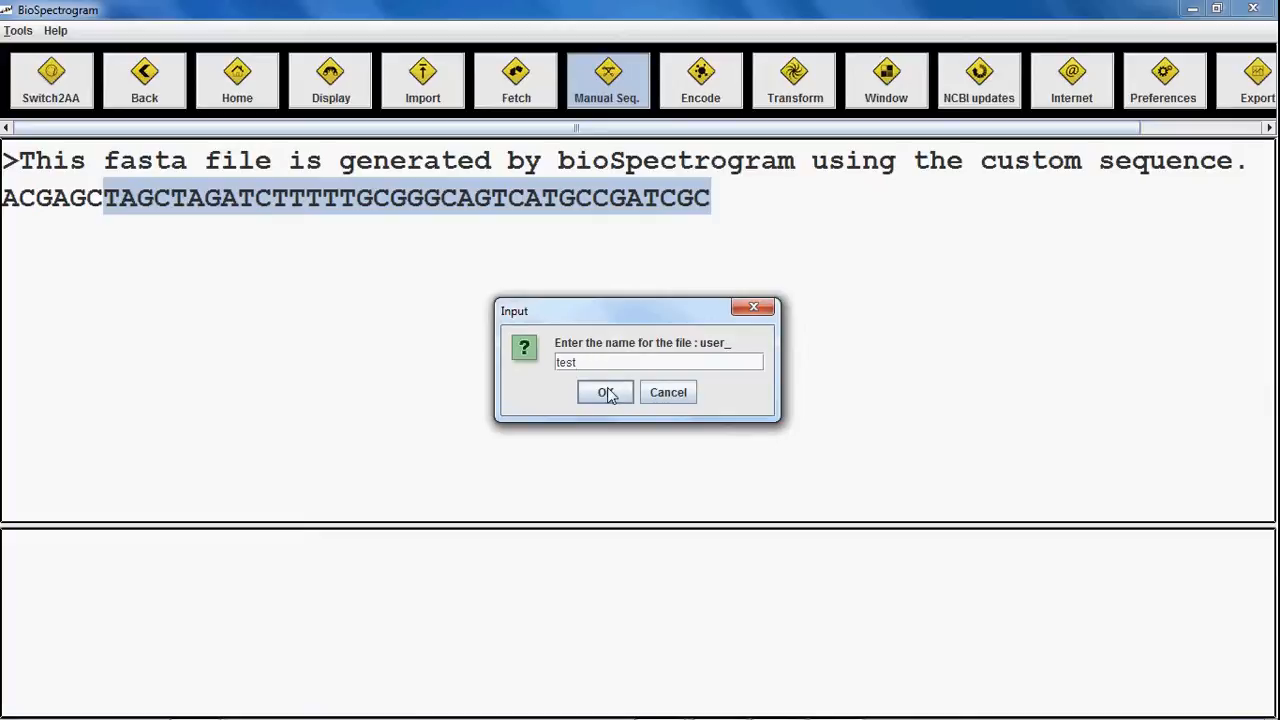
pyautogui.click(607, 394)
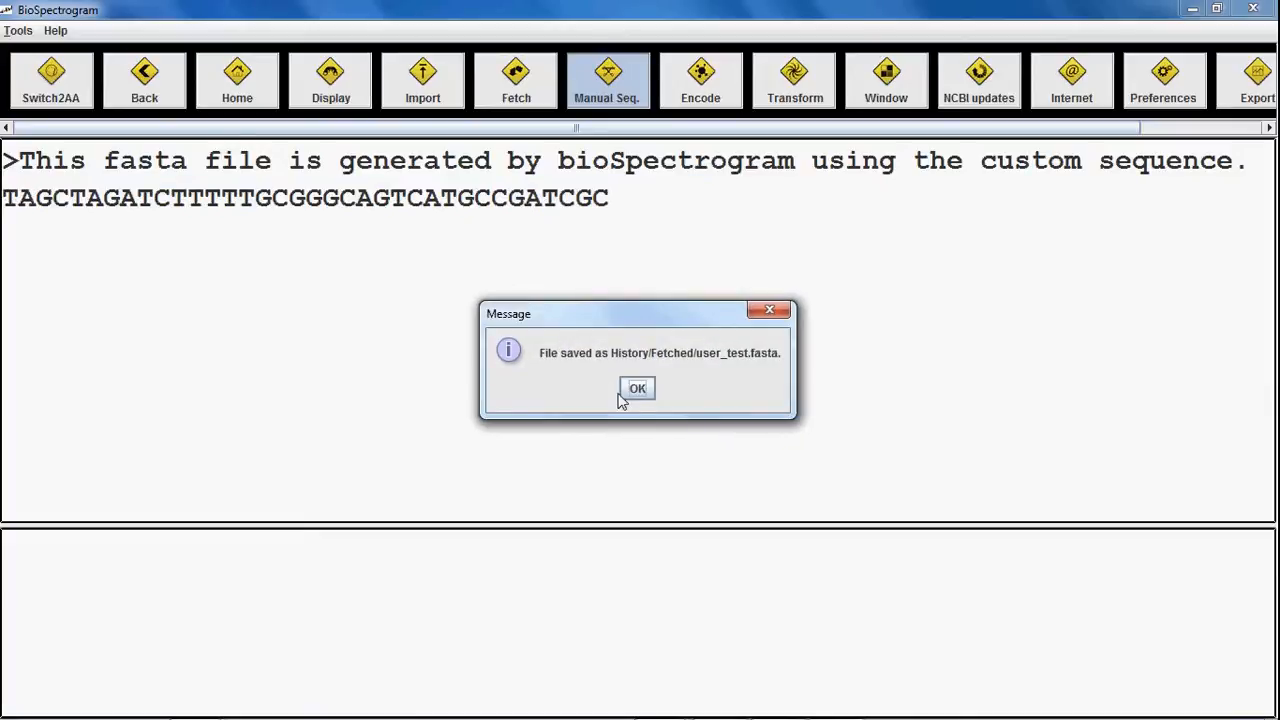
pyautogui.click(637, 392)
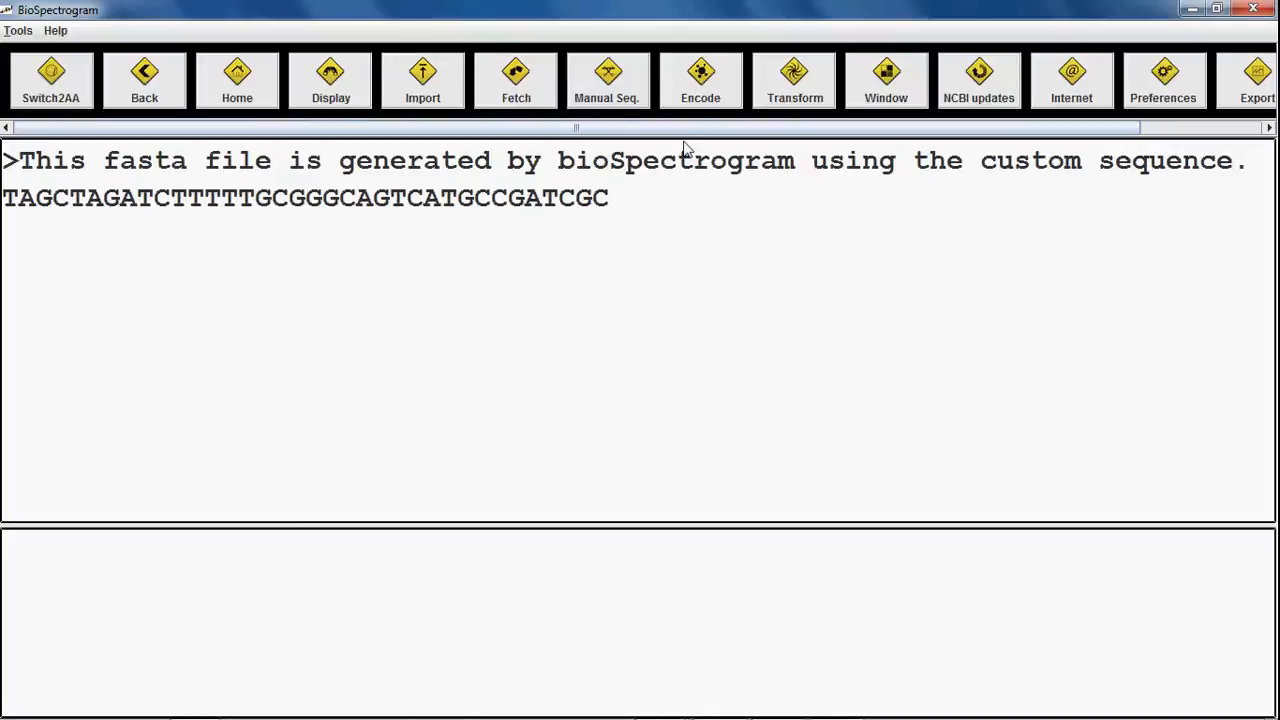
pyautogui.click(705, 80)
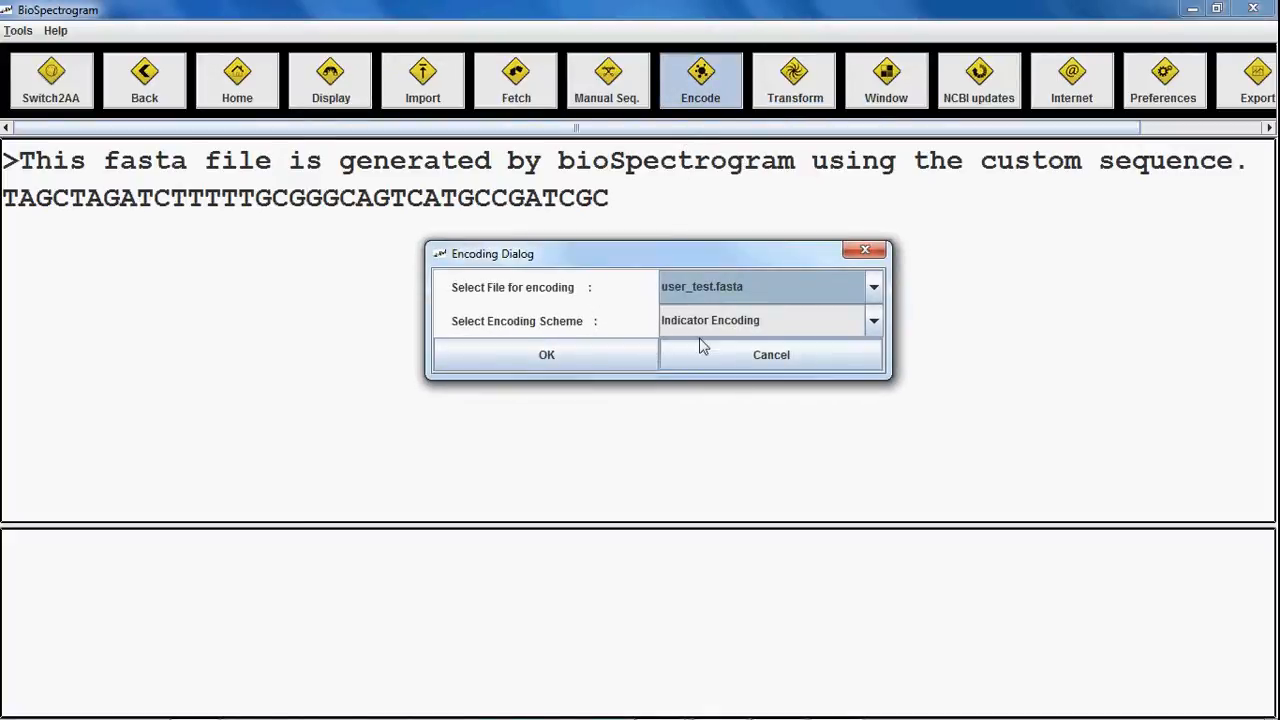
pyautogui.click(755, 321)
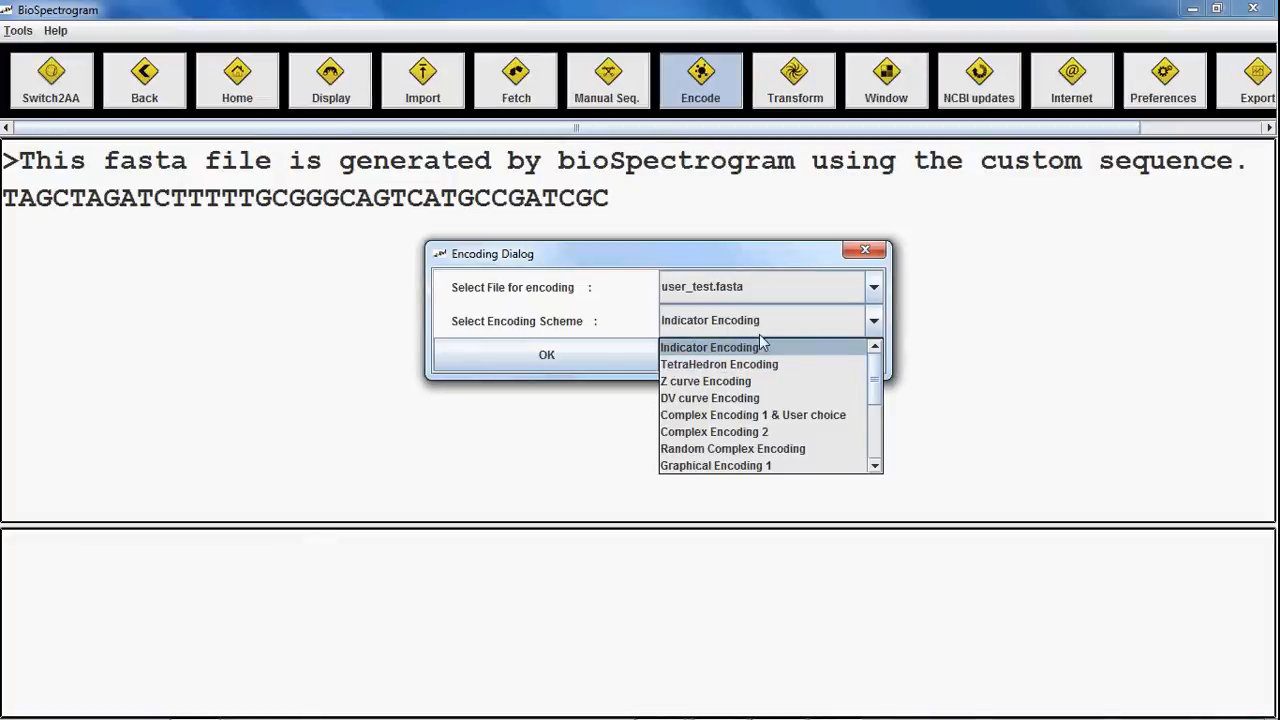
pyautogui.click(706, 288)
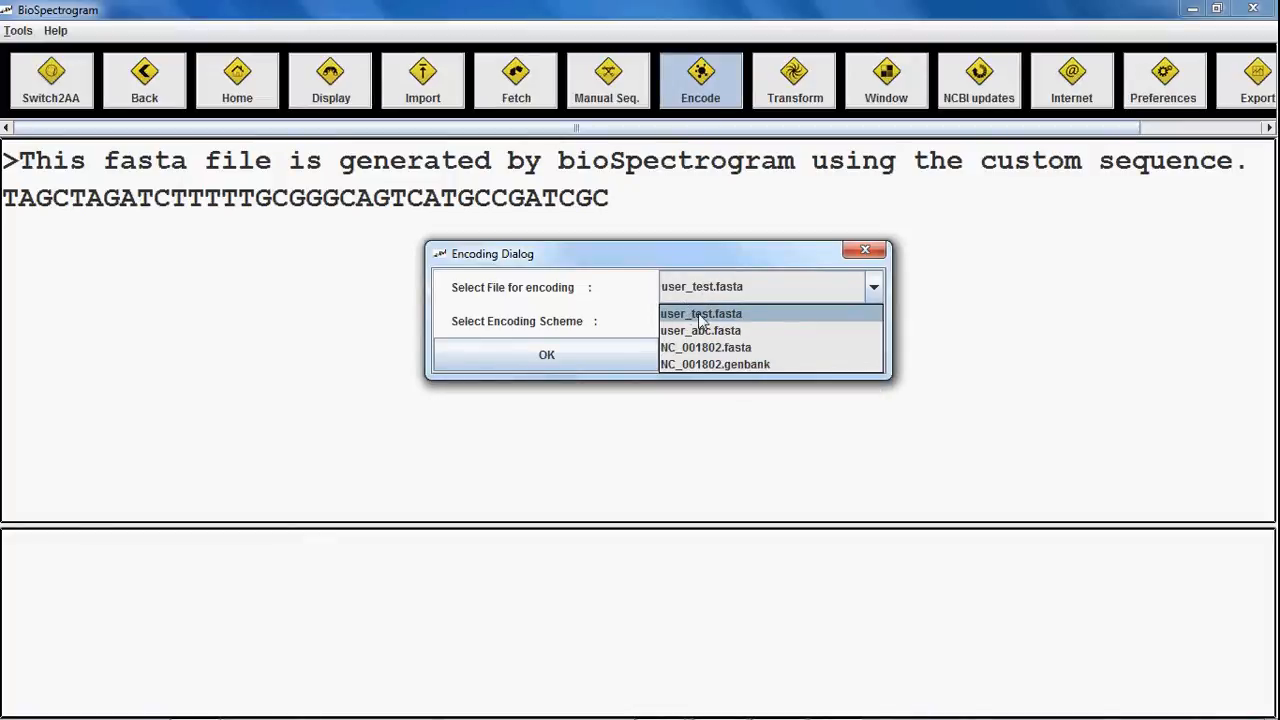
pyautogui.click(716, 314)
pyautogui.click(722, 325)
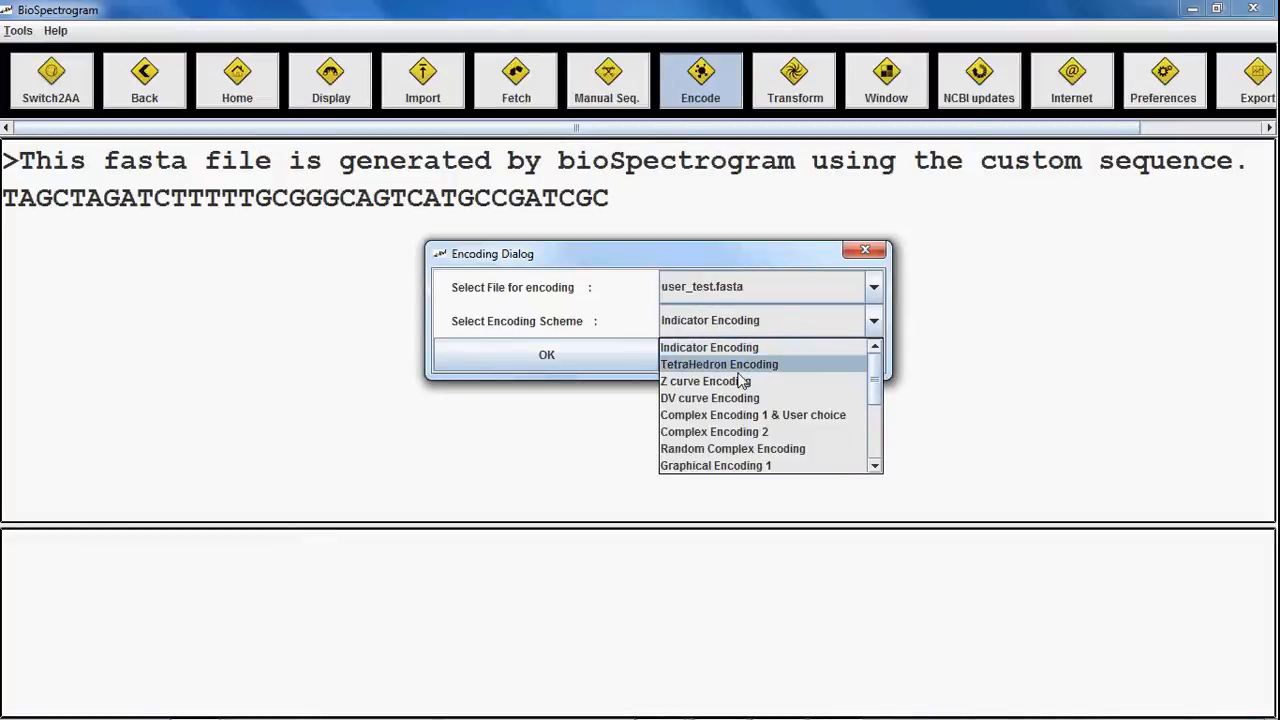
pyautogui.click(745, 342)
pyautogui.click(732, 358)
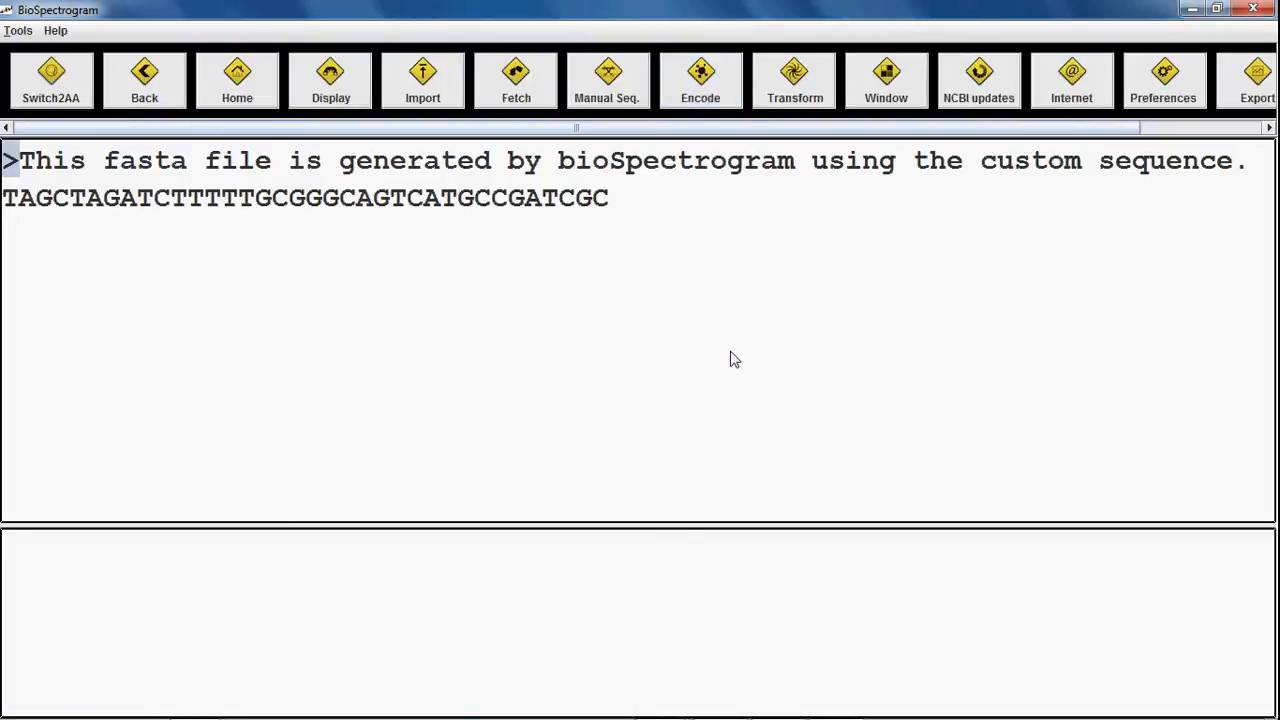
# Step: Run NCBI updates, accepting the usage policy and confirming until the history reports success
pyautogui.click(978, 88)
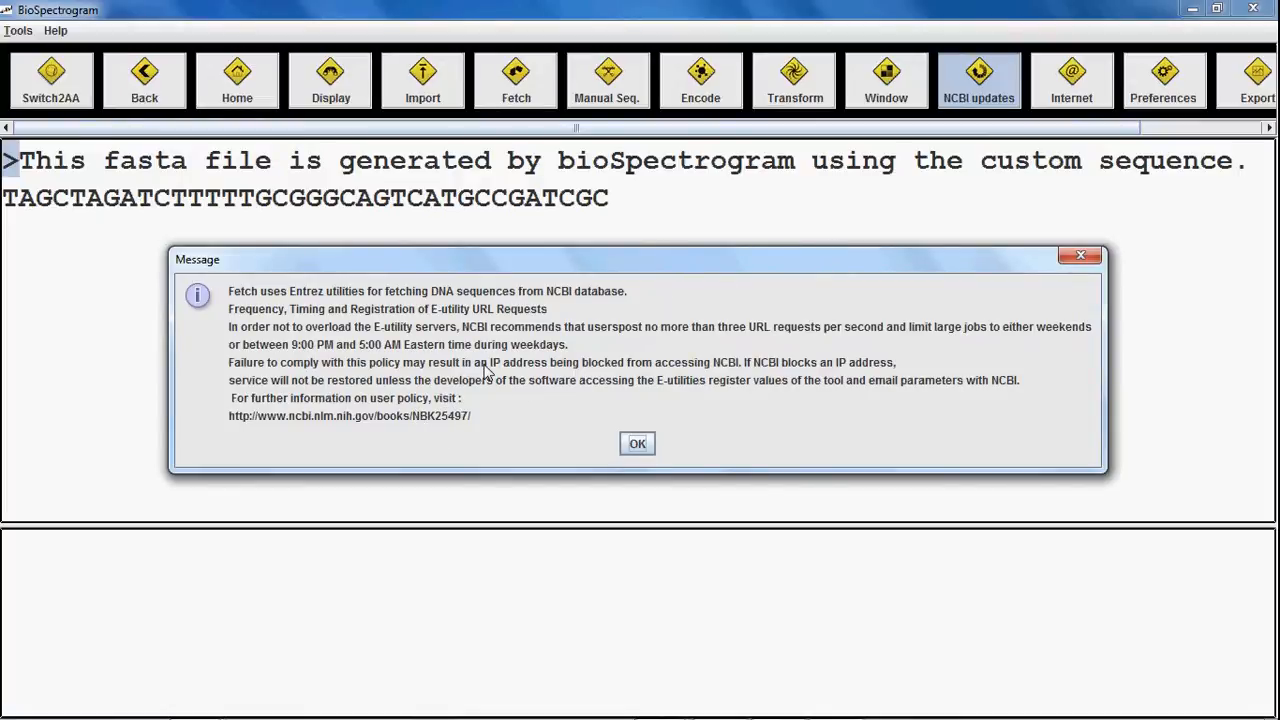
pyautogui.click(641, 446)
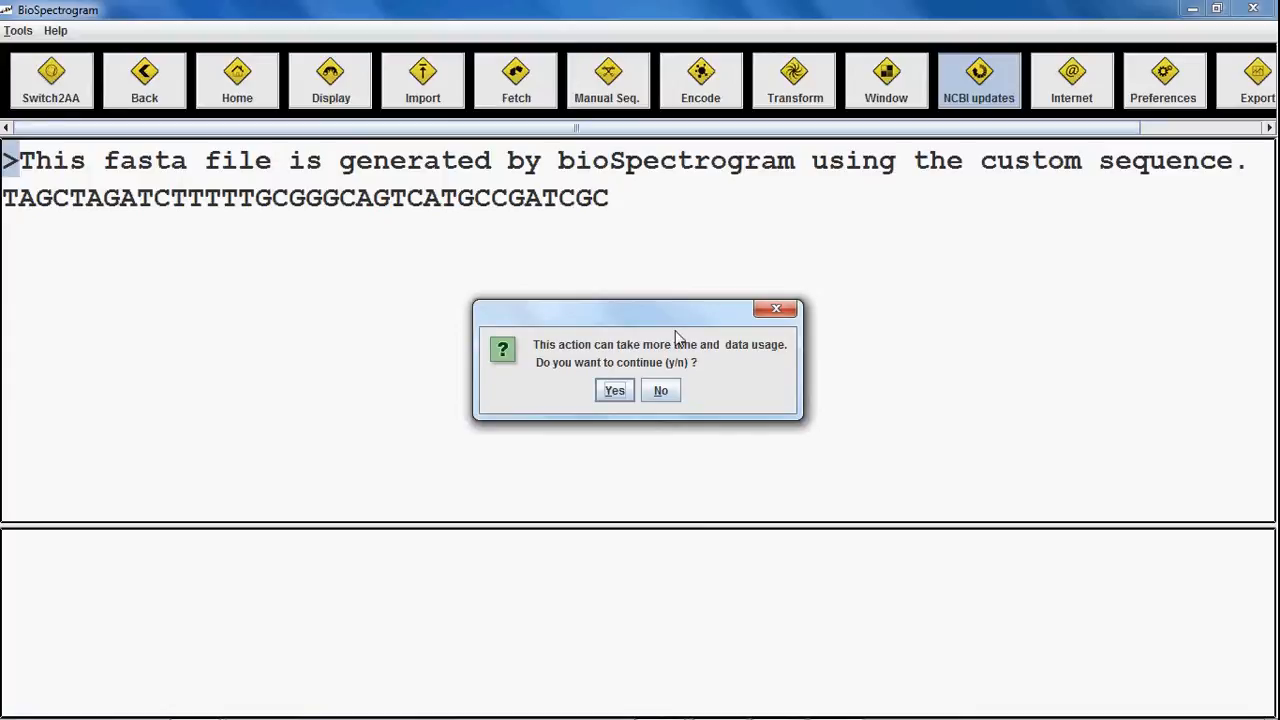
pyautogui.click(614, 391)
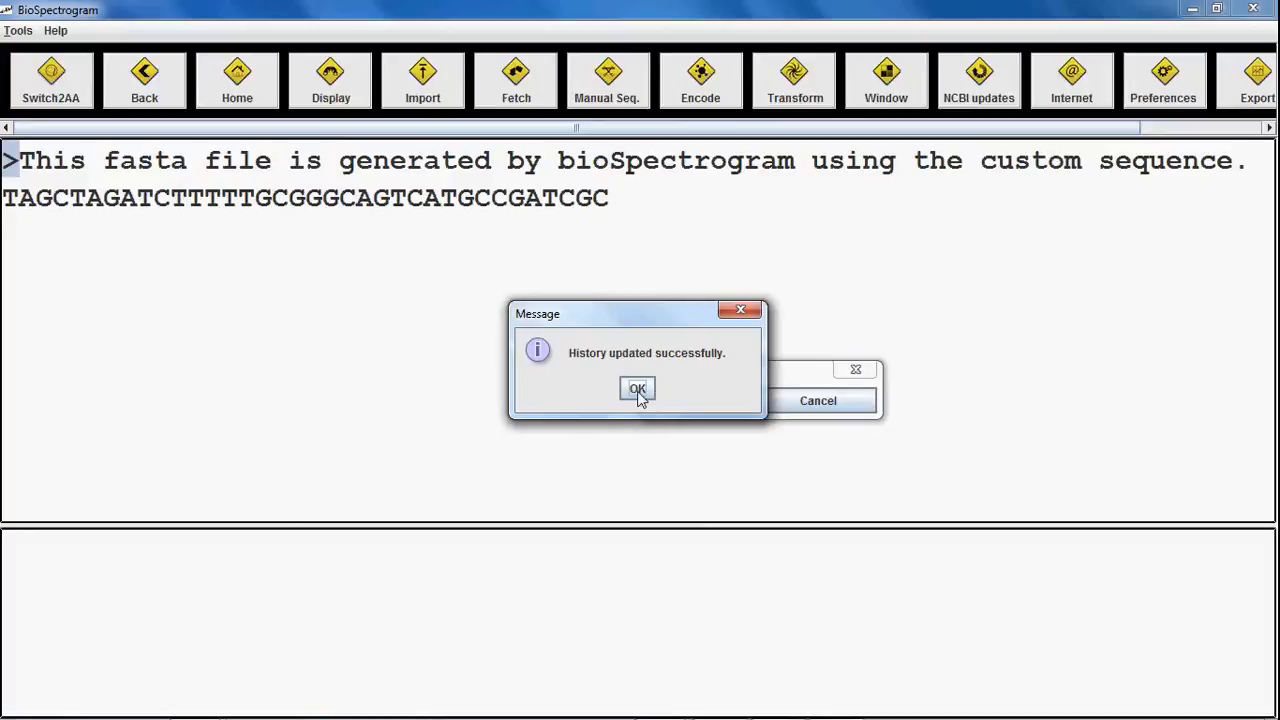
pyautogui.click(638, 390)
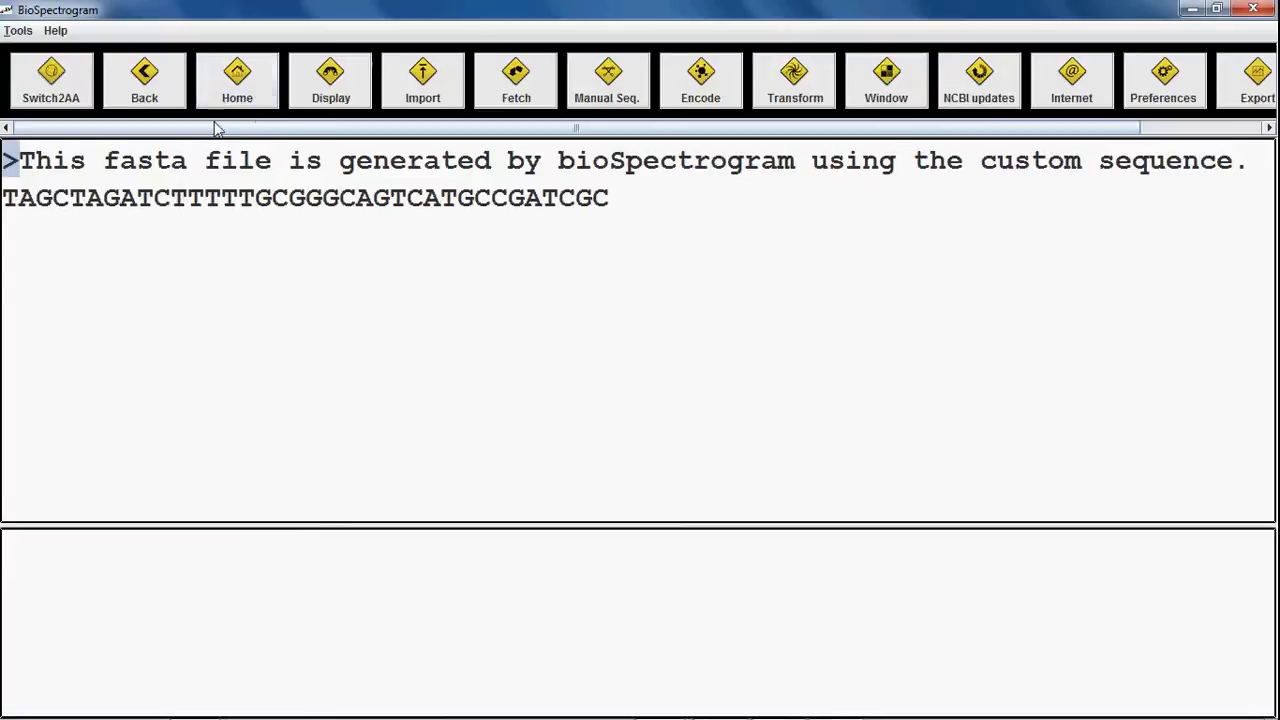
# Step: Switch to amino acid mode and display the stored user_prot.fasta sequence
pyautogui.click(57, 88)
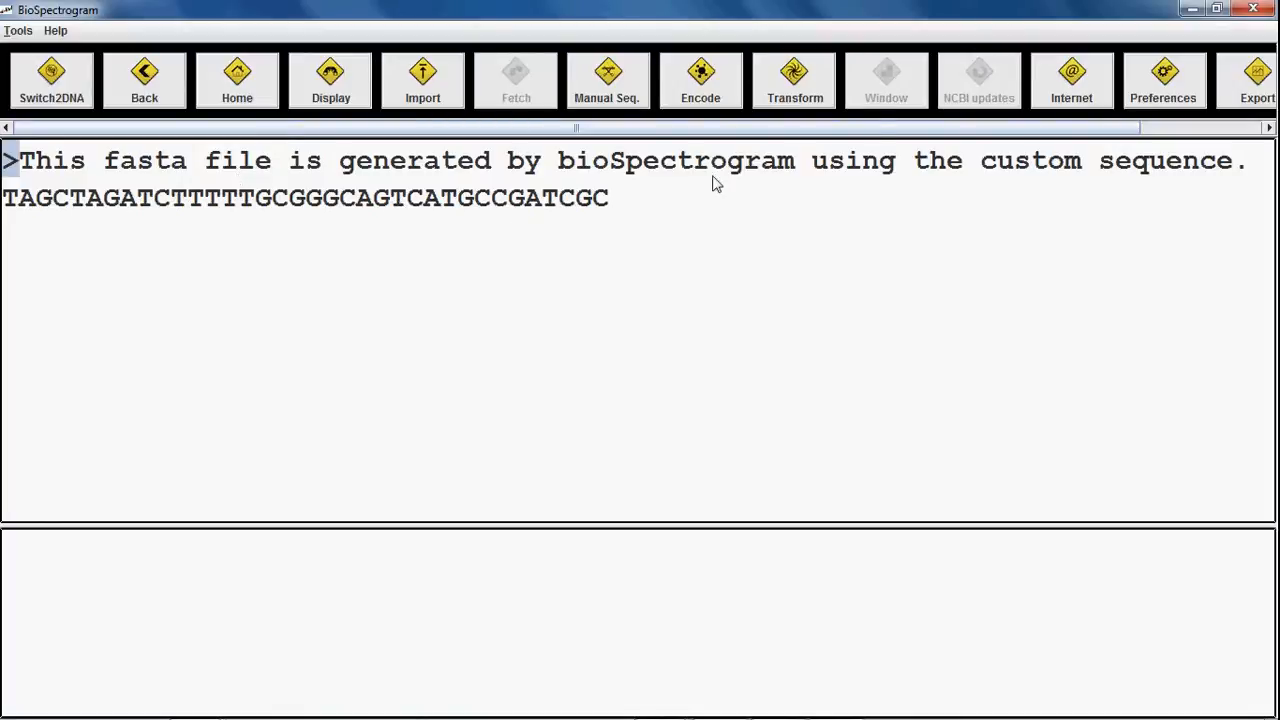
pyautogui.scroll(-2, 995, 95)
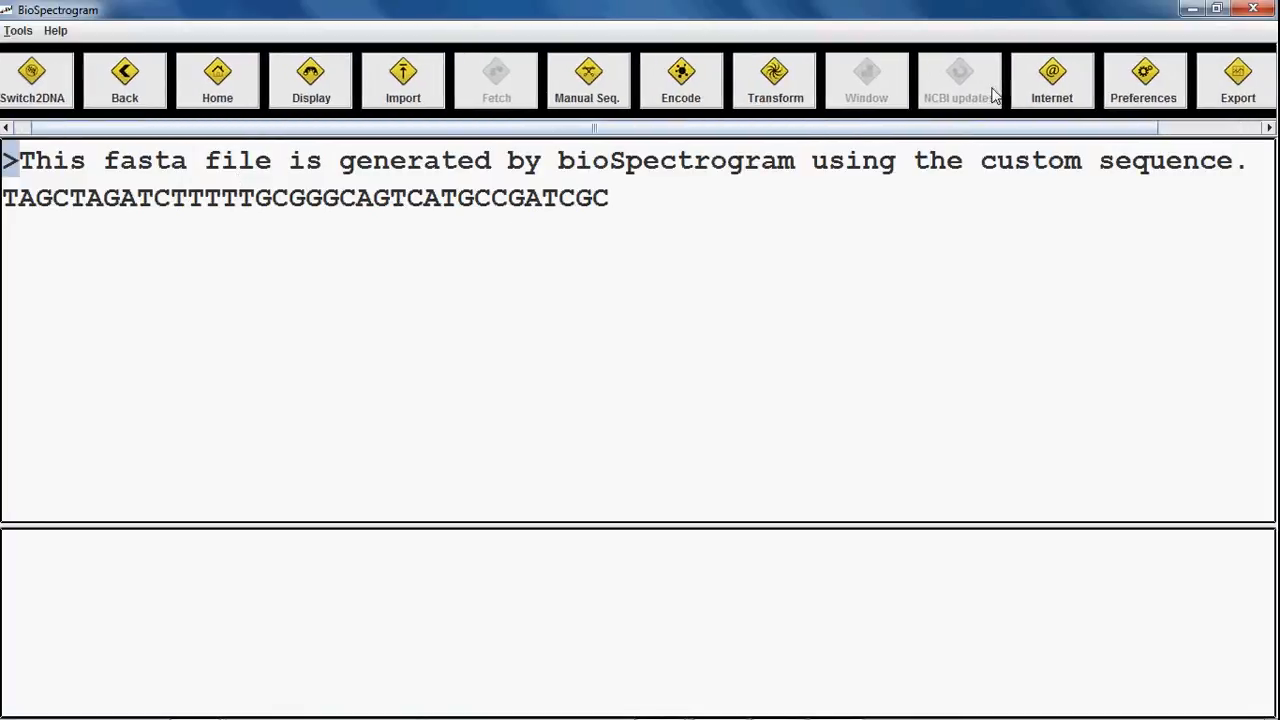
pyautogui.scroll(2, 995, 95)
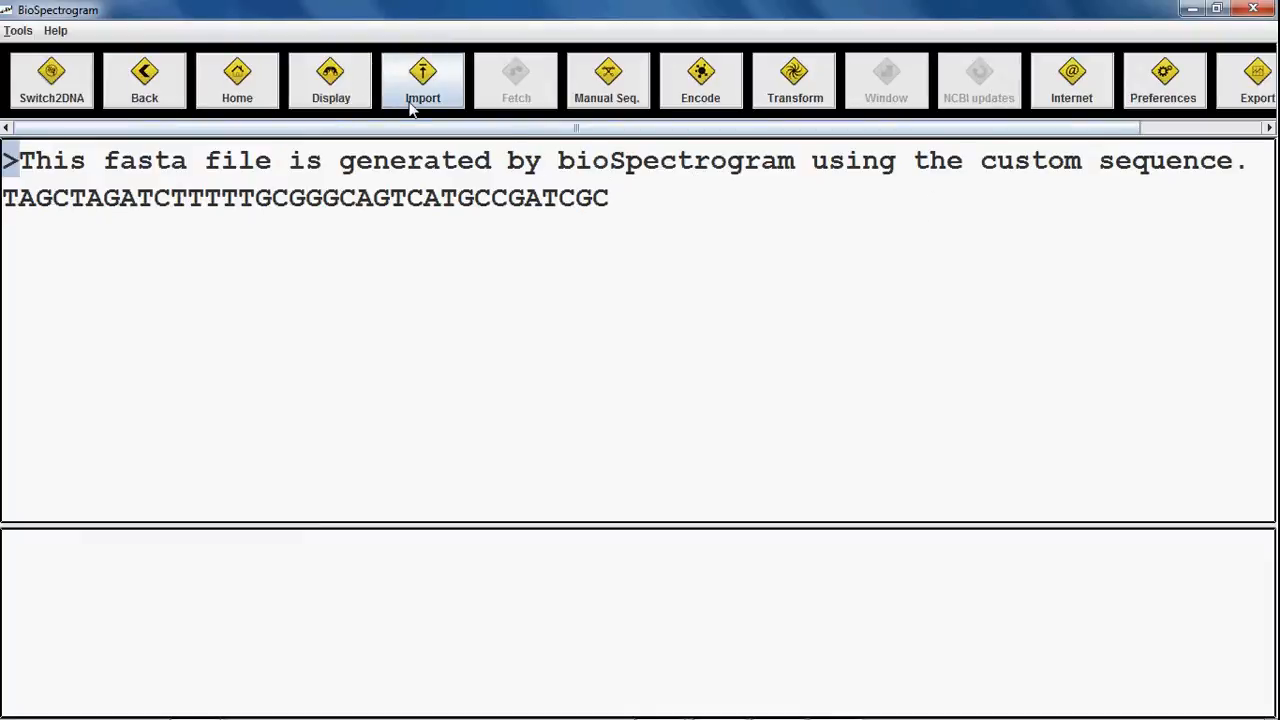
pyautogui.click(340, 98)
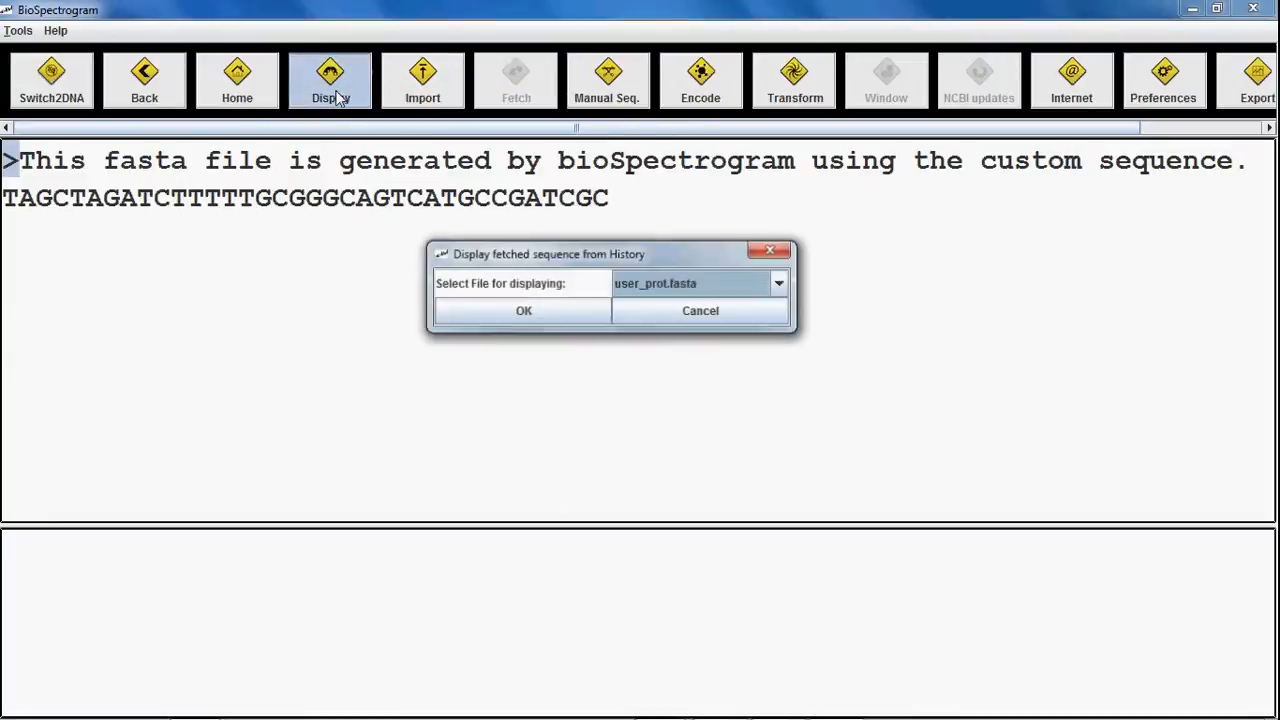
pyautogui.click(700, 284)
pyautogui.click(648, 306)
pyautogui.click(527, 312)
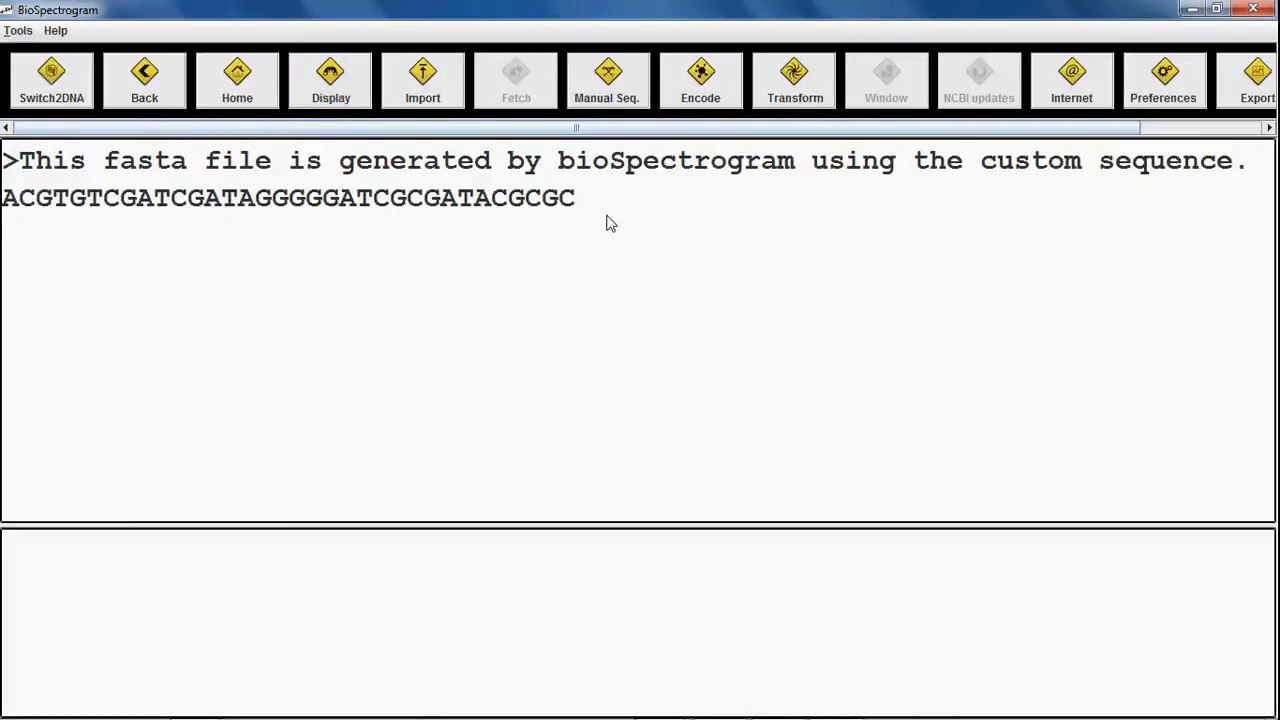
# Step: Select and deselect the sequence's last letters, then close the Display choices unchanged
pyautogui.moveTo(578, 206); pyautogui.dragTo(552, 205)
pyautogui.click(524, 204)
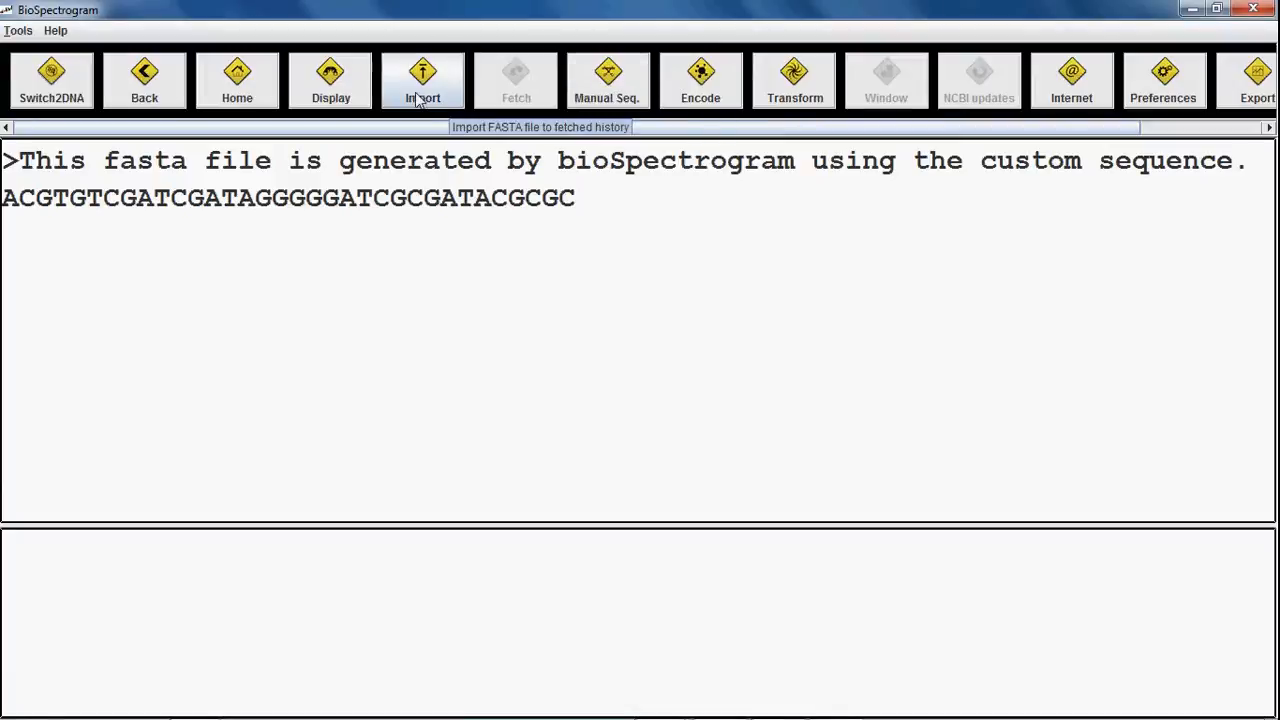
pyautogui.click(332, 76)
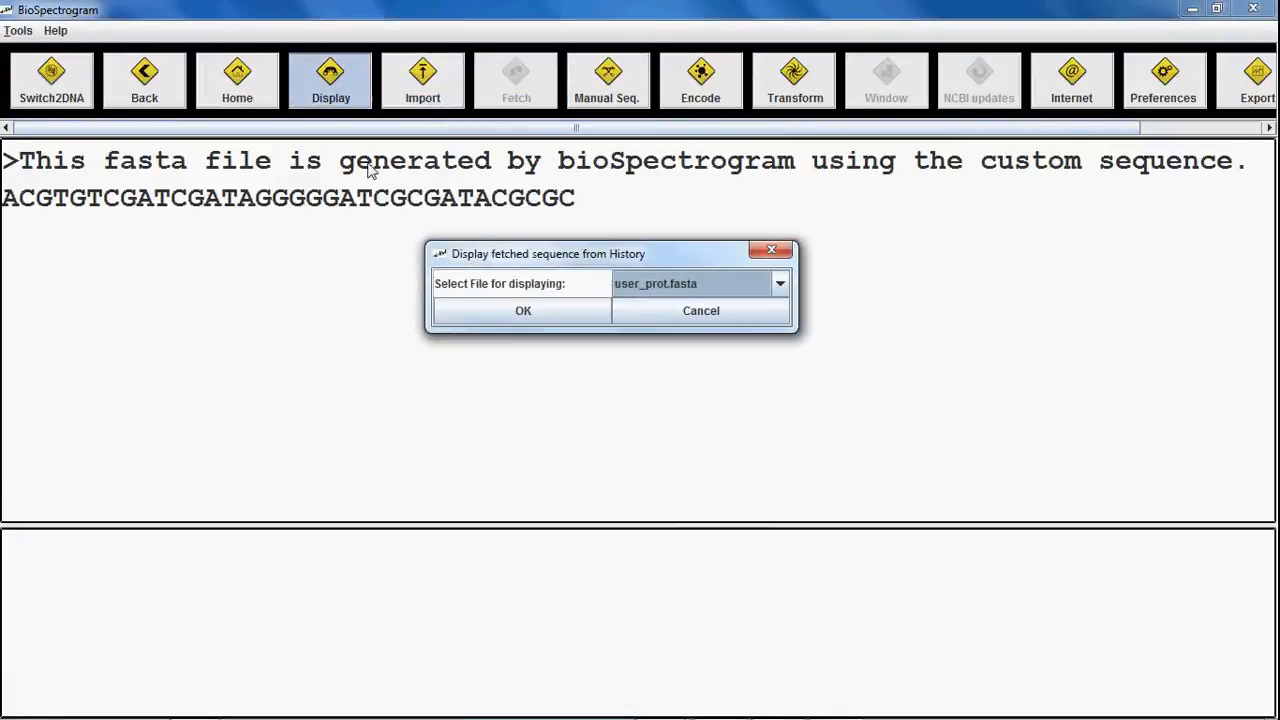
pyautogui.click(669, 313)
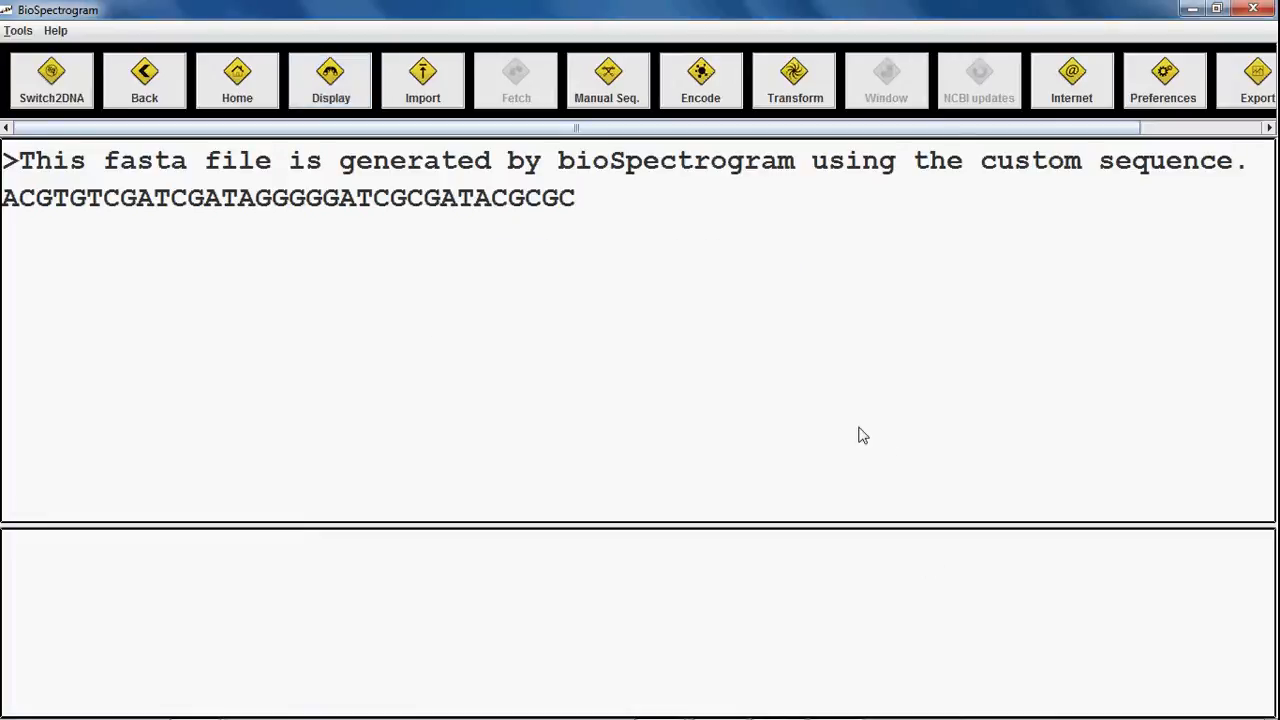
# Step: Switch back to DNA mode and display the stored NC_001802.genbank record
pyautogui.click(38, 90)
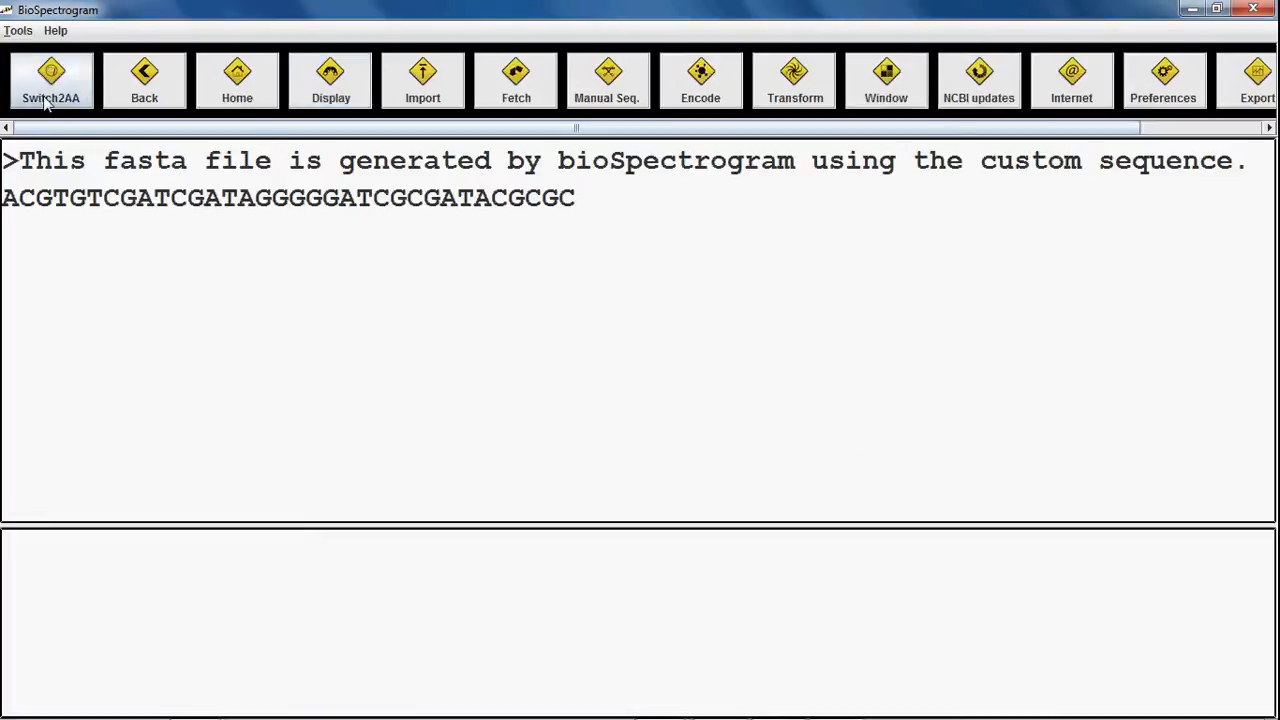
pyautogui.click(333, 86)
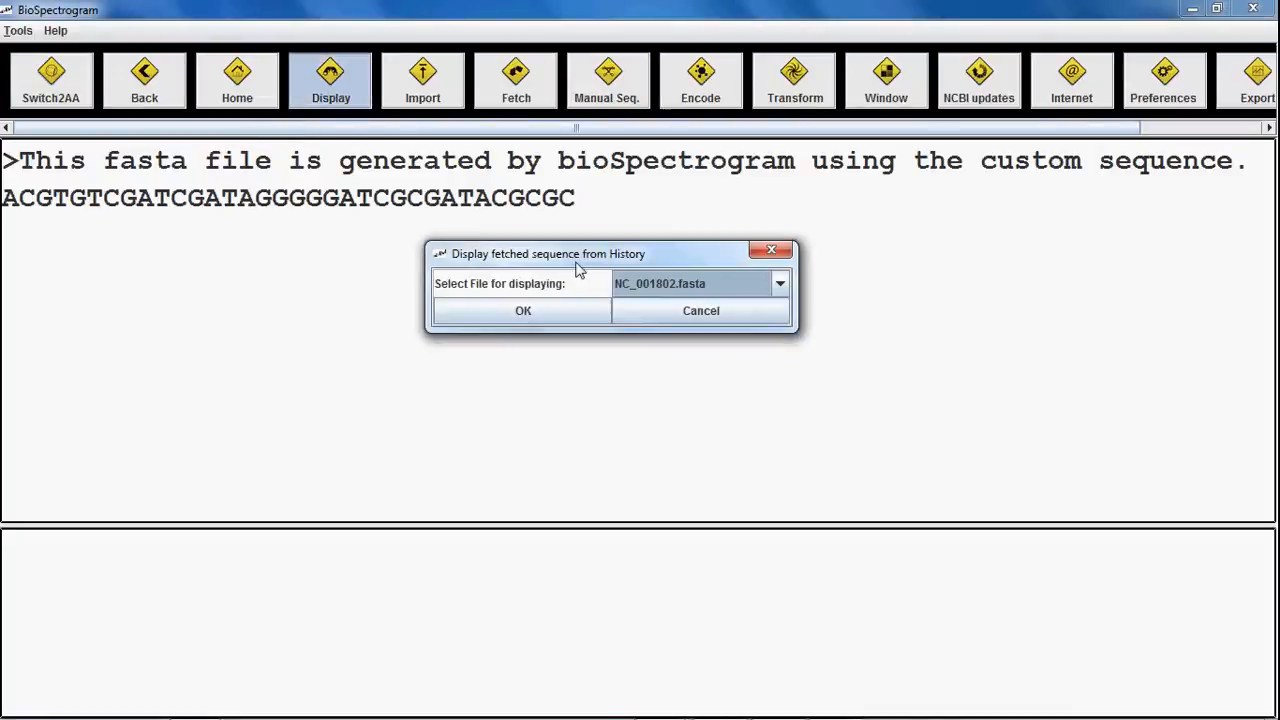
pyautogui.click(665, 287)
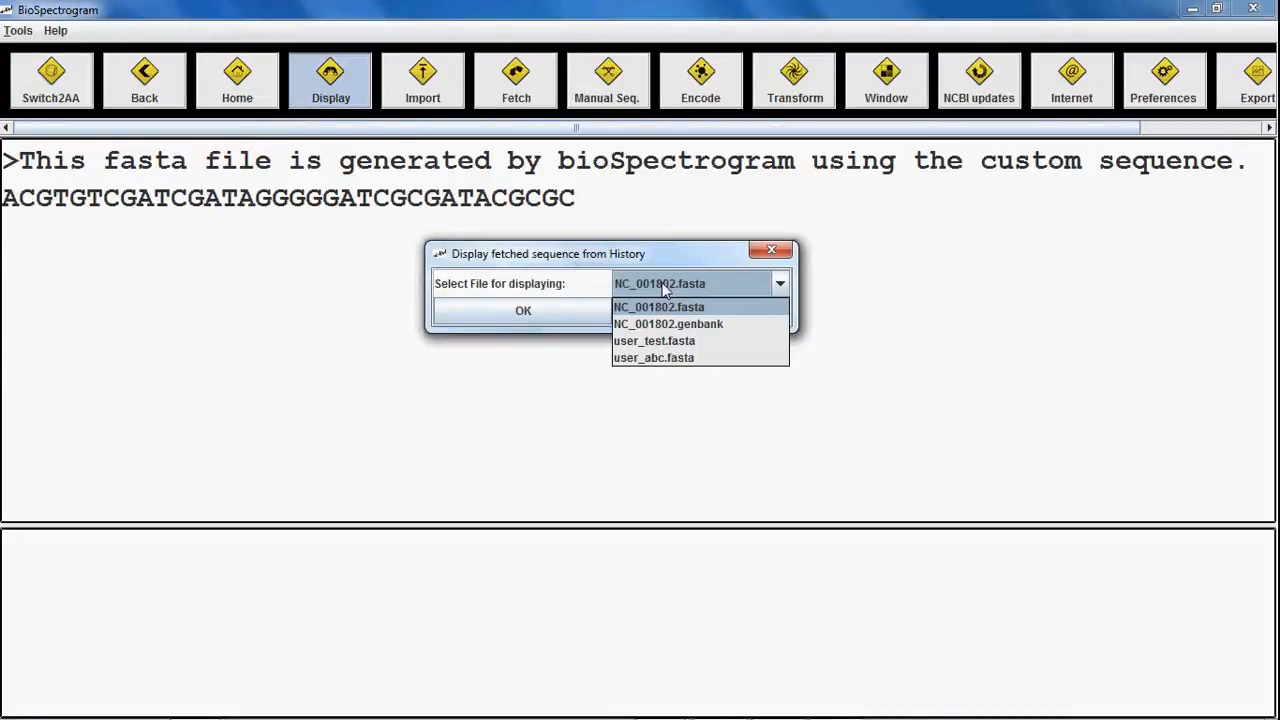
pyautogui.click(660, 318)
pyautogui.click(549, 310)
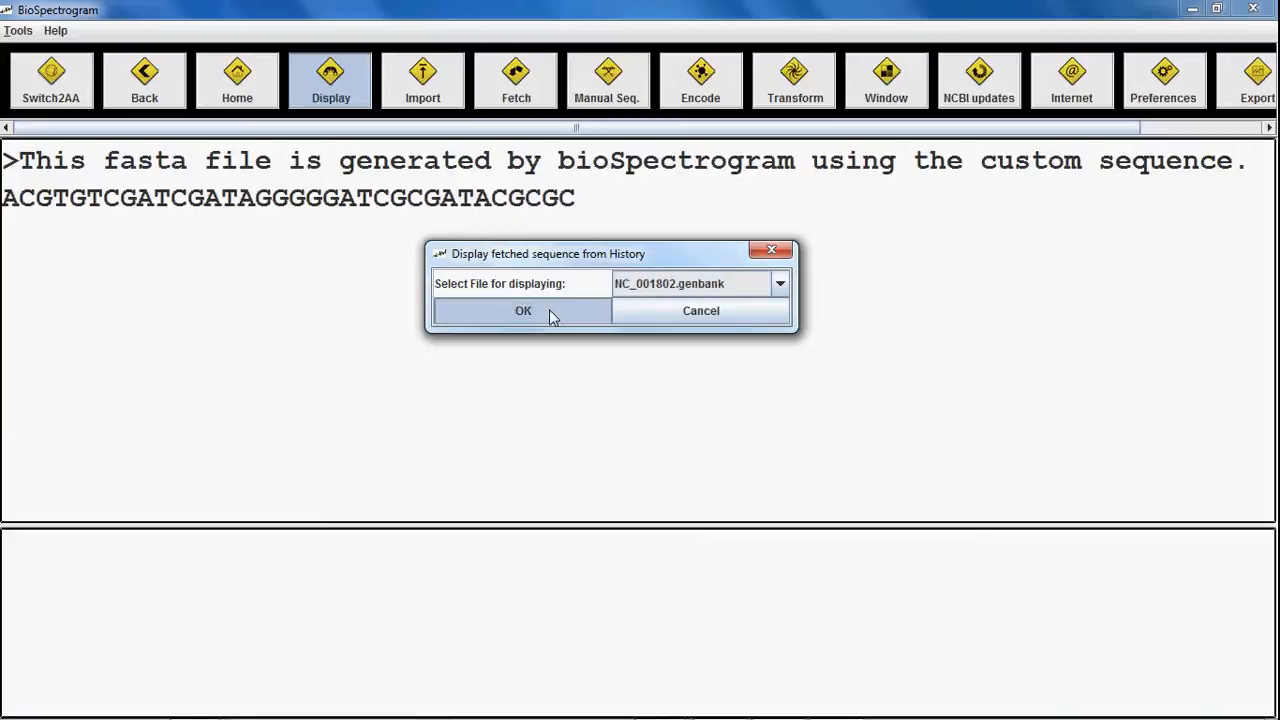
# Step: Select a block of the record's HIV-1 protein translation
pyautogui.scroll(-20, 580, 310)
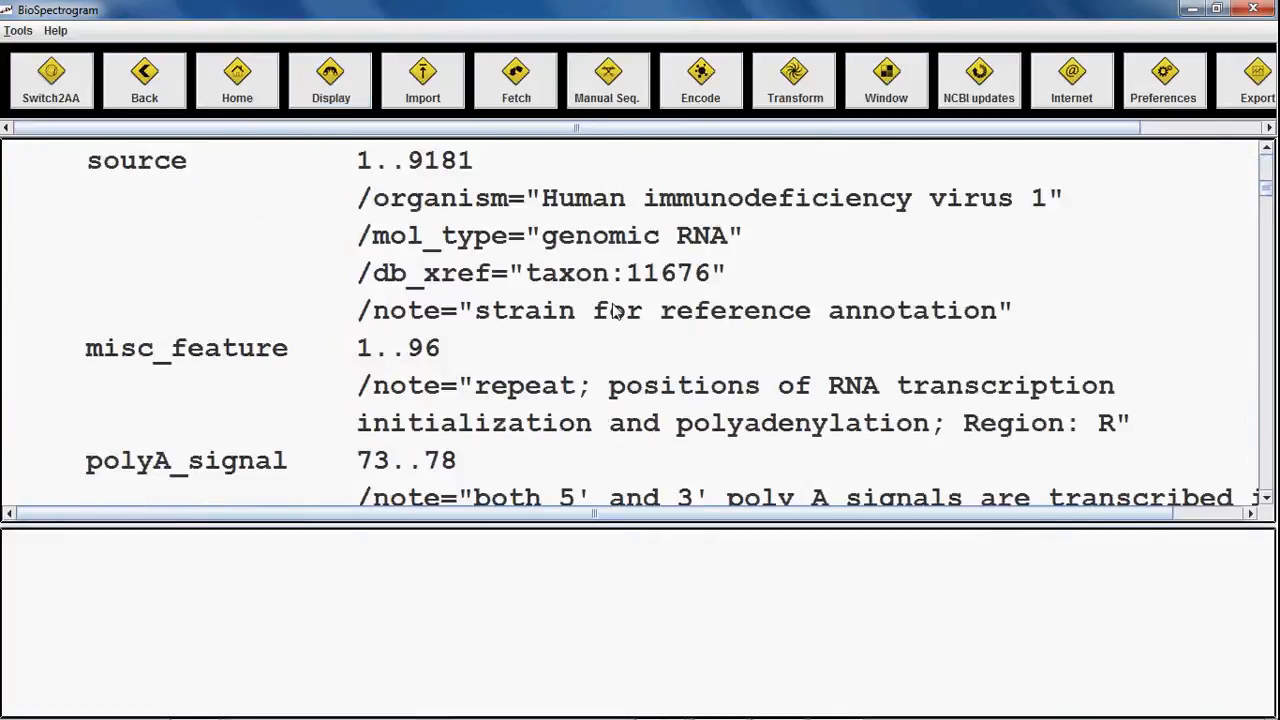
pyautogui.scroll(3, 605, 312)
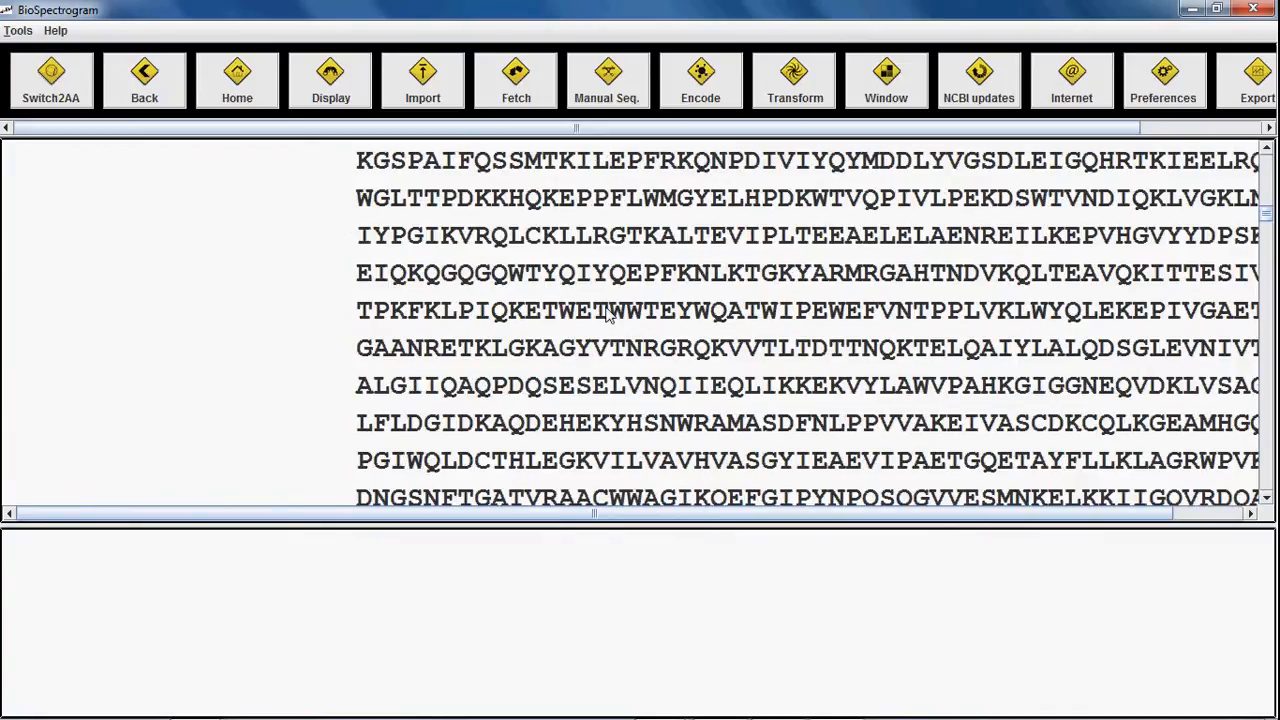
pyautogui.moveTo(355, 190); pyautogui.dragTo(815, 488)
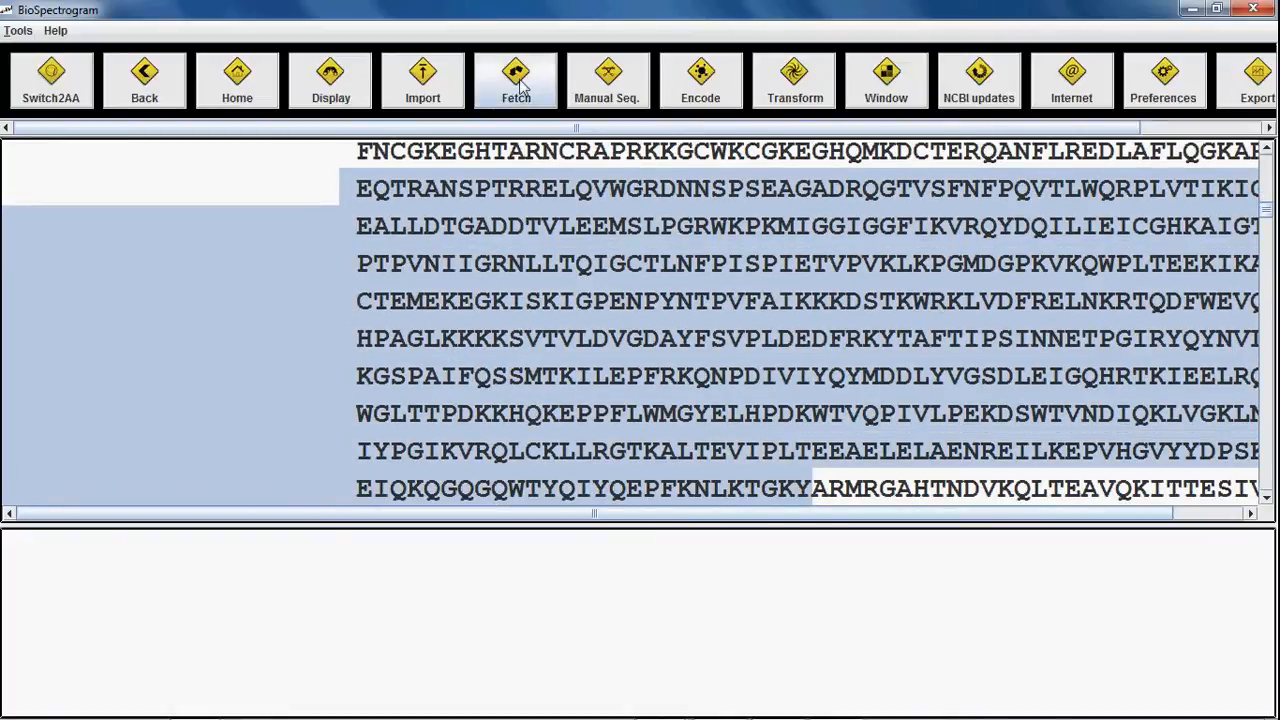
# Step: In amino acid mode, paste the copied HIV-1 protein block as a manual sequence and save it
pyautogui.click(78, 90)
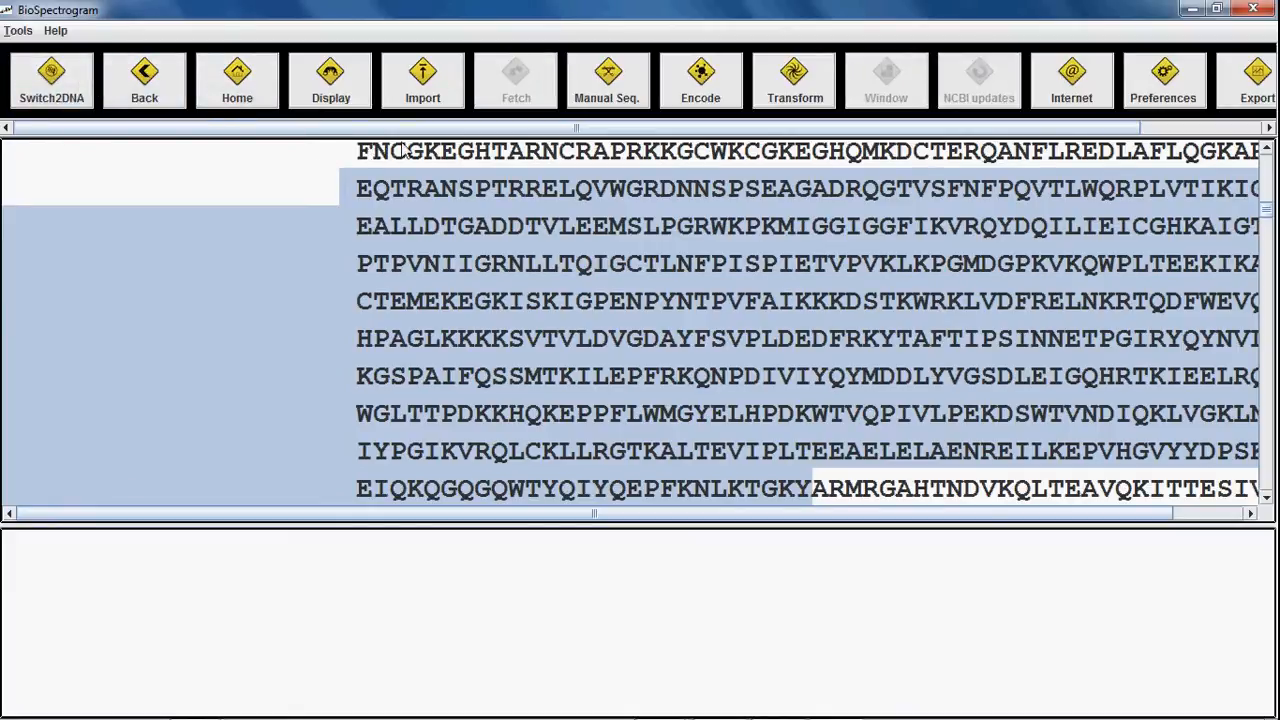
pyautogui.click(592, 92)
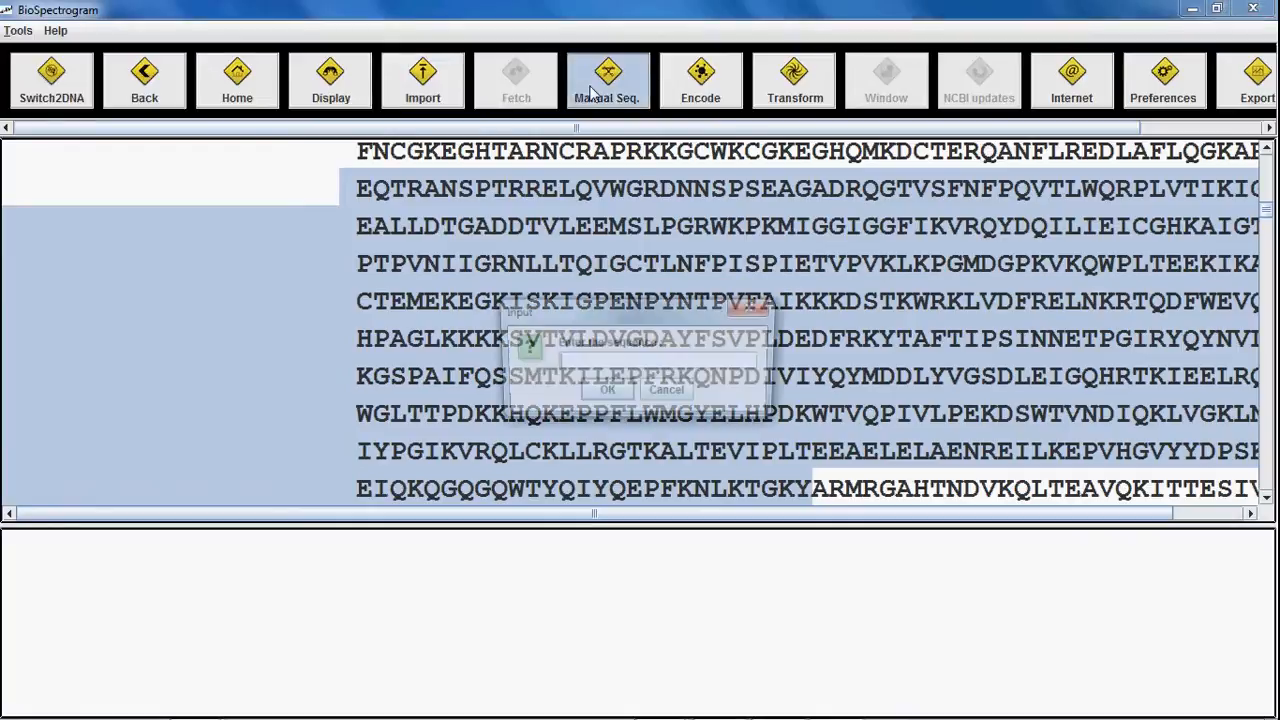
pyautogui.click(660, 362)
pyautogui.hotkey('ctrl', 'v')
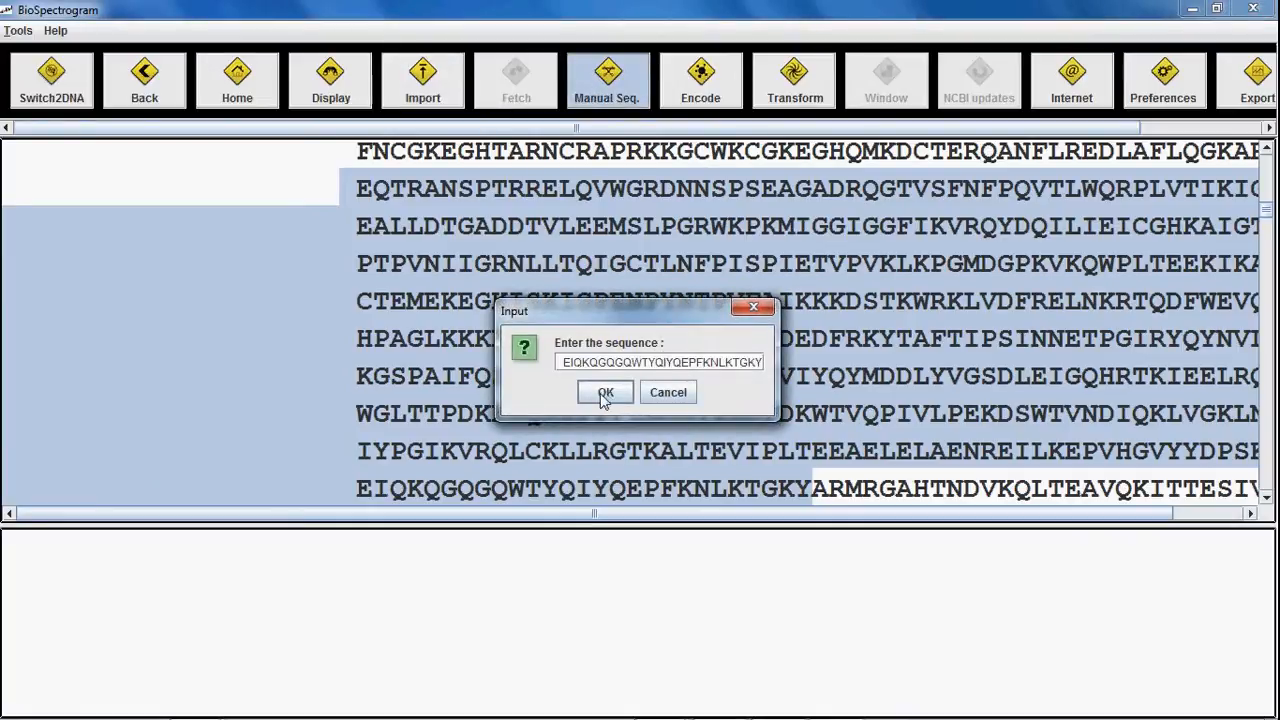
pyautogui.click(604, 394)
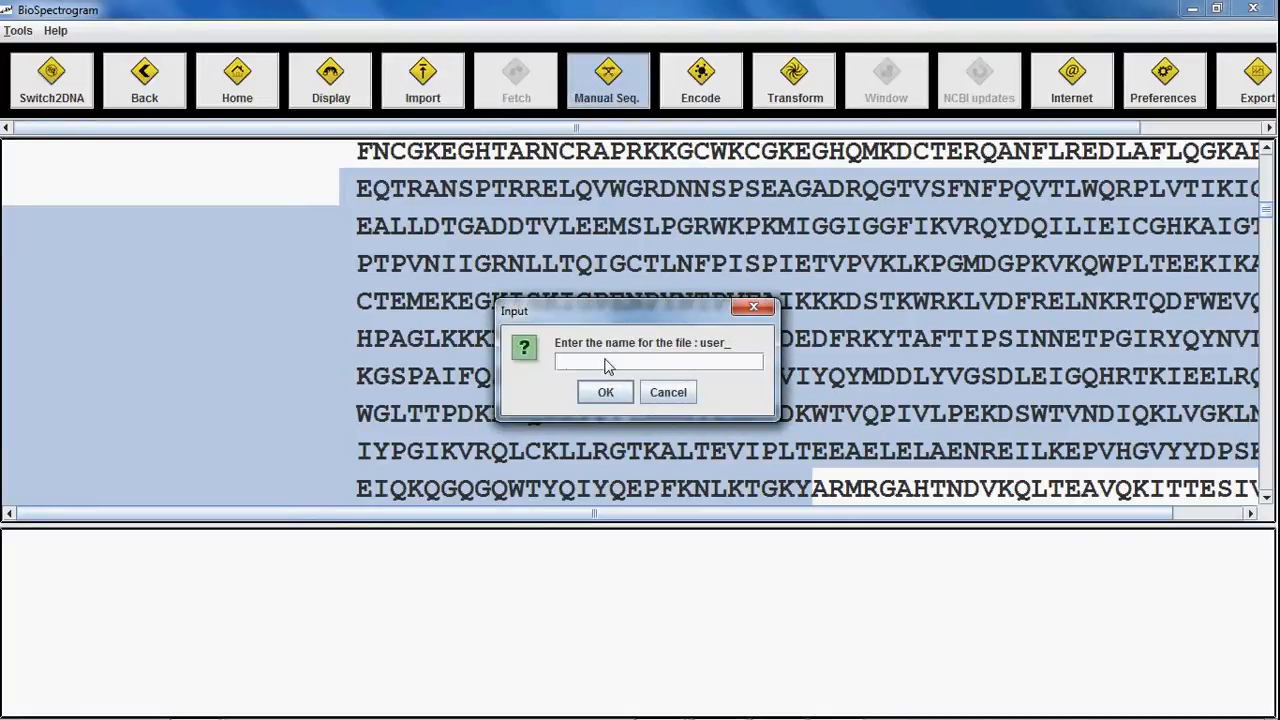
pyautogui.click(605, 392)
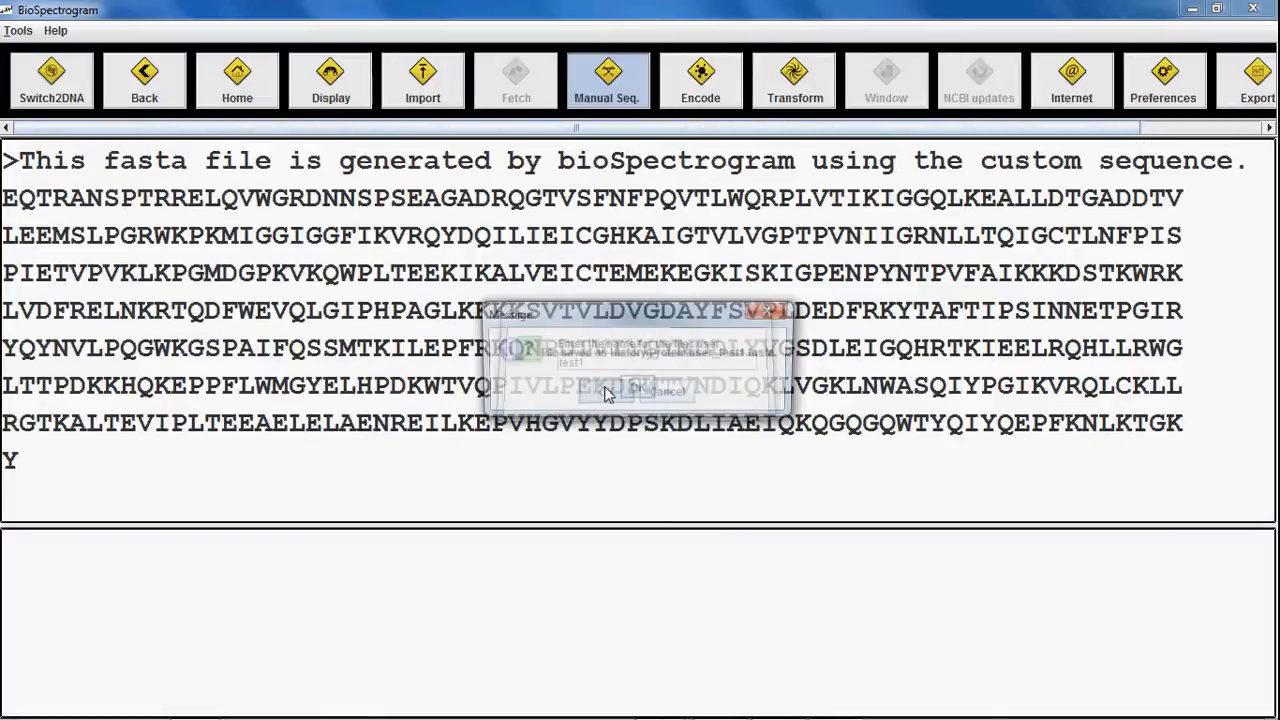
pyautogui.click(640, 388)
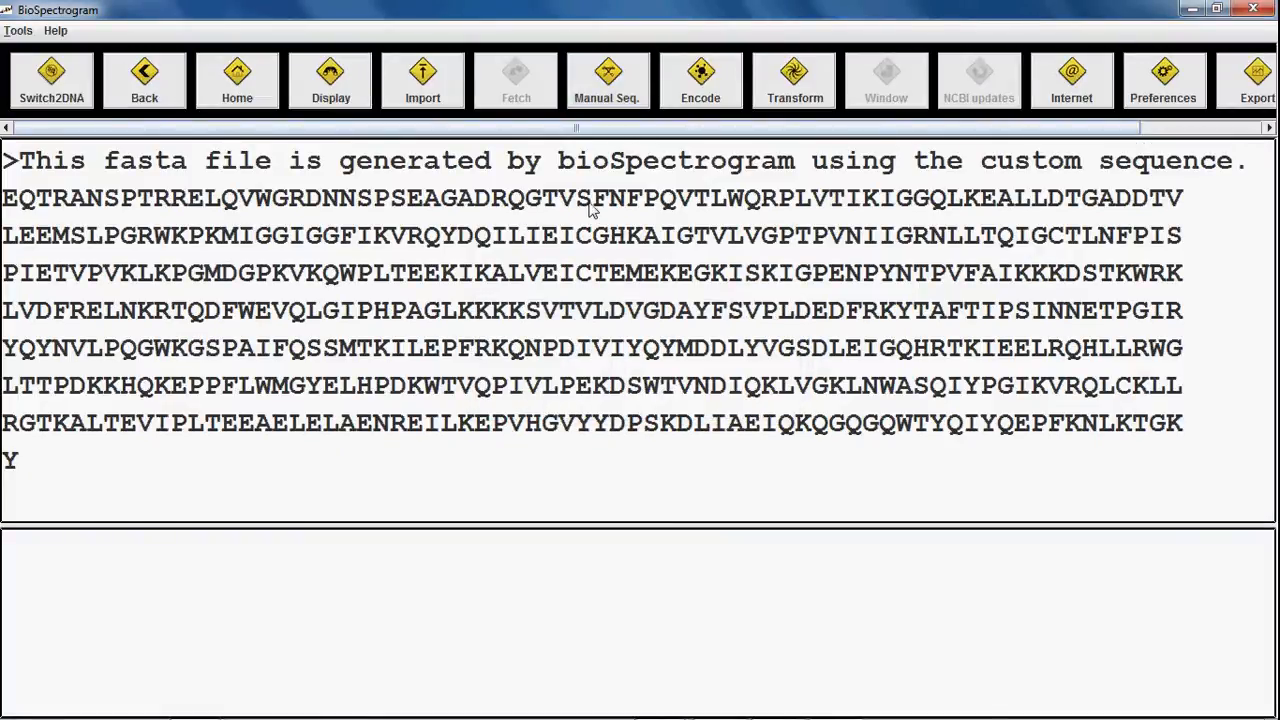
# Step: Encode user_test1.fasta with program-chosen random real values, producing user_test1_E07.4.fasta
pyautogui.click(697, 82)
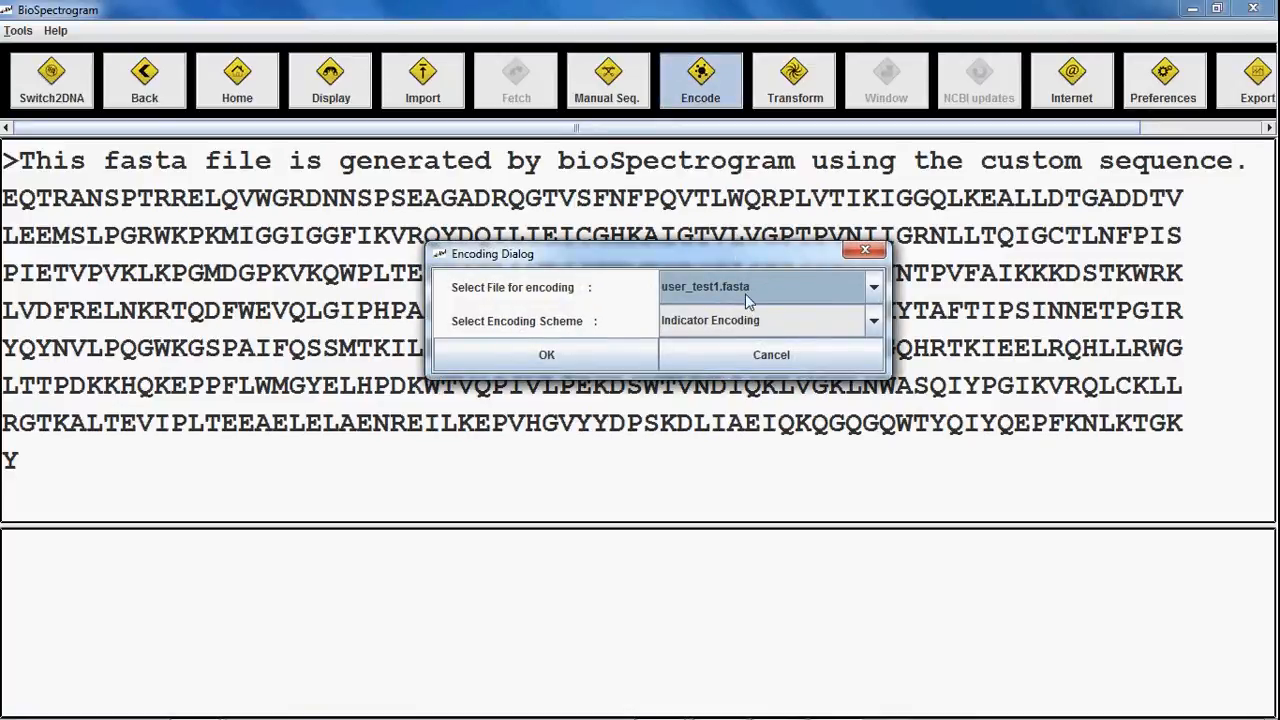
pyautogui.click(745, 293)
pyautogui.click(744, 311)
pyautogui.click(748, 321)
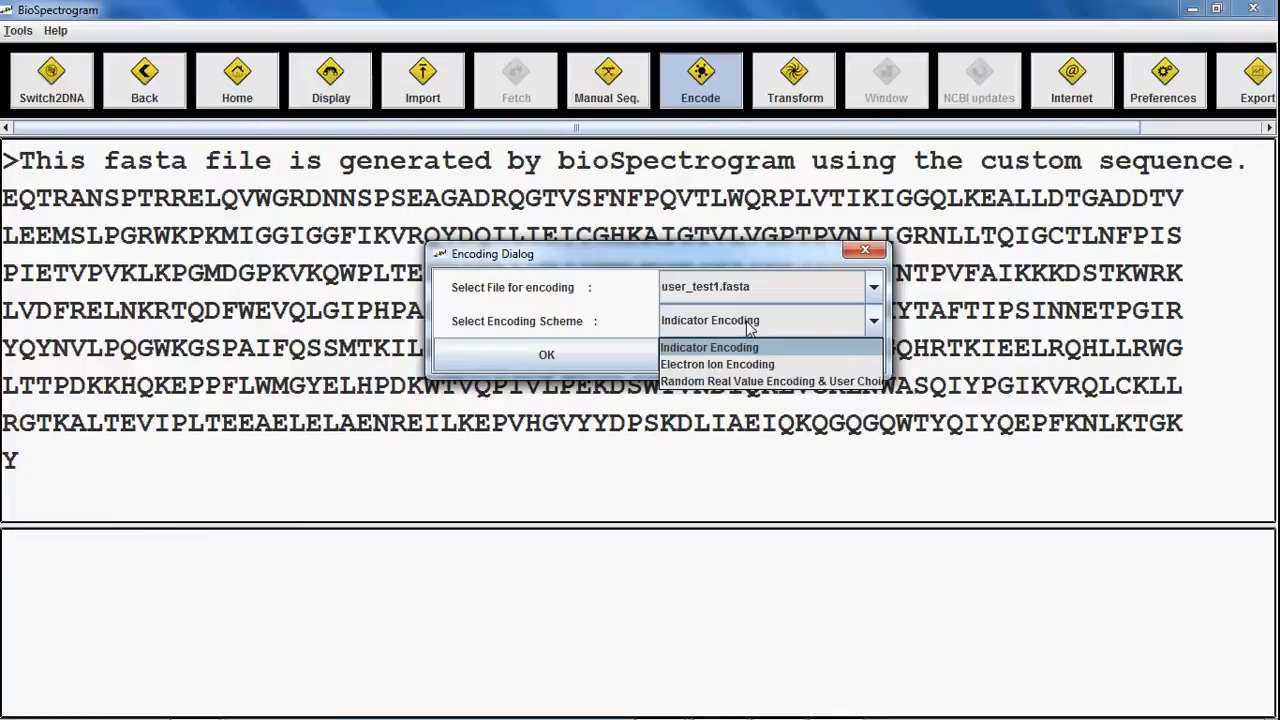
pyautogui.click(755, 383)
pyautogui.click(531, 354)
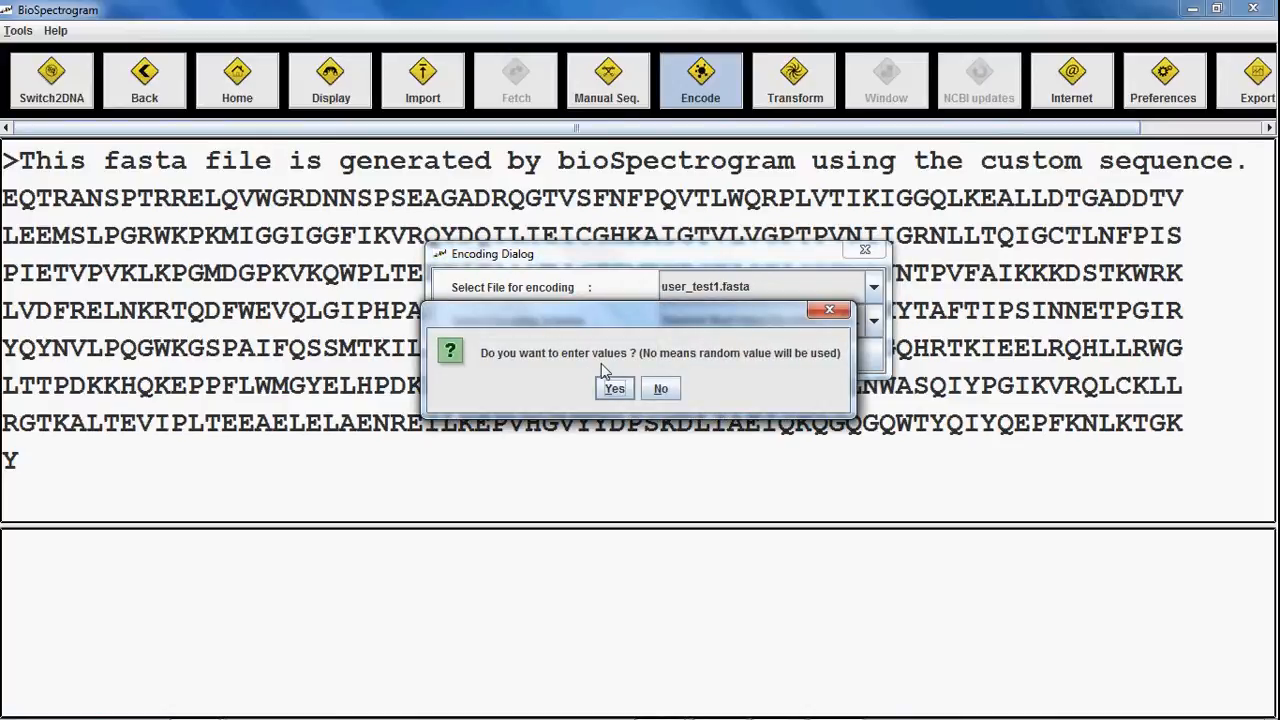
pyautogui.click(659, 388)
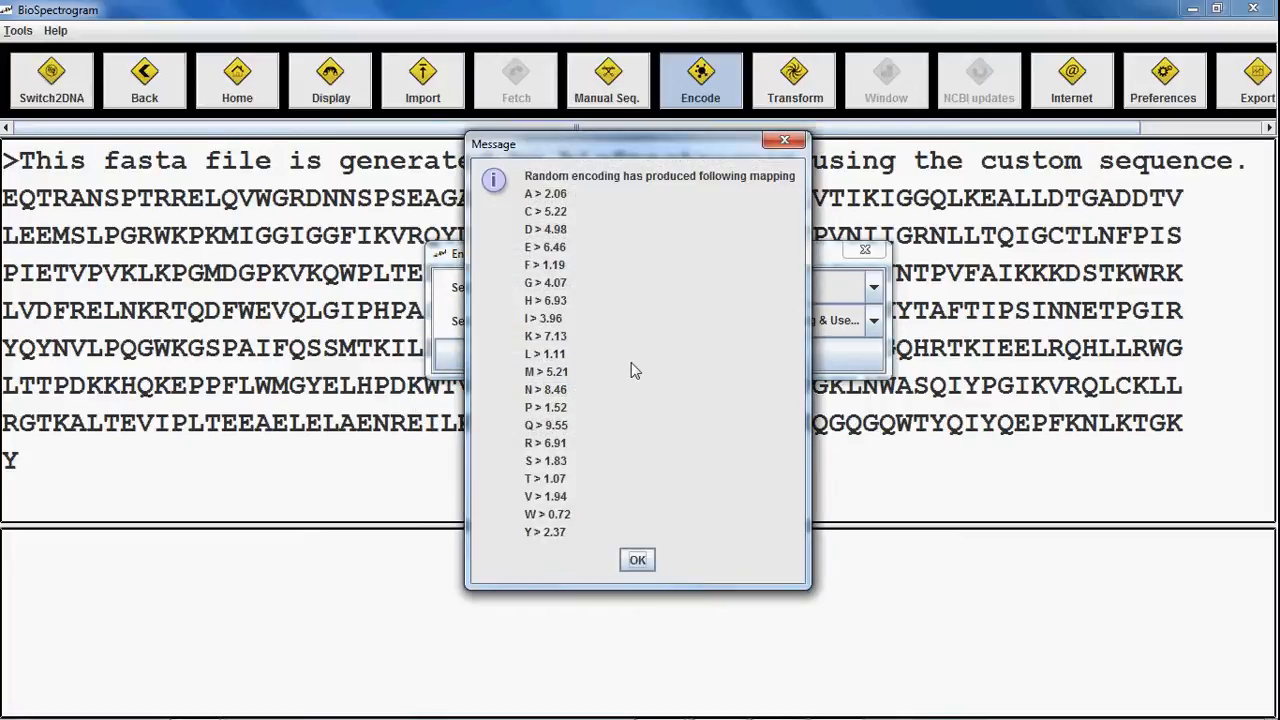
pyautogui.click(640, 561)
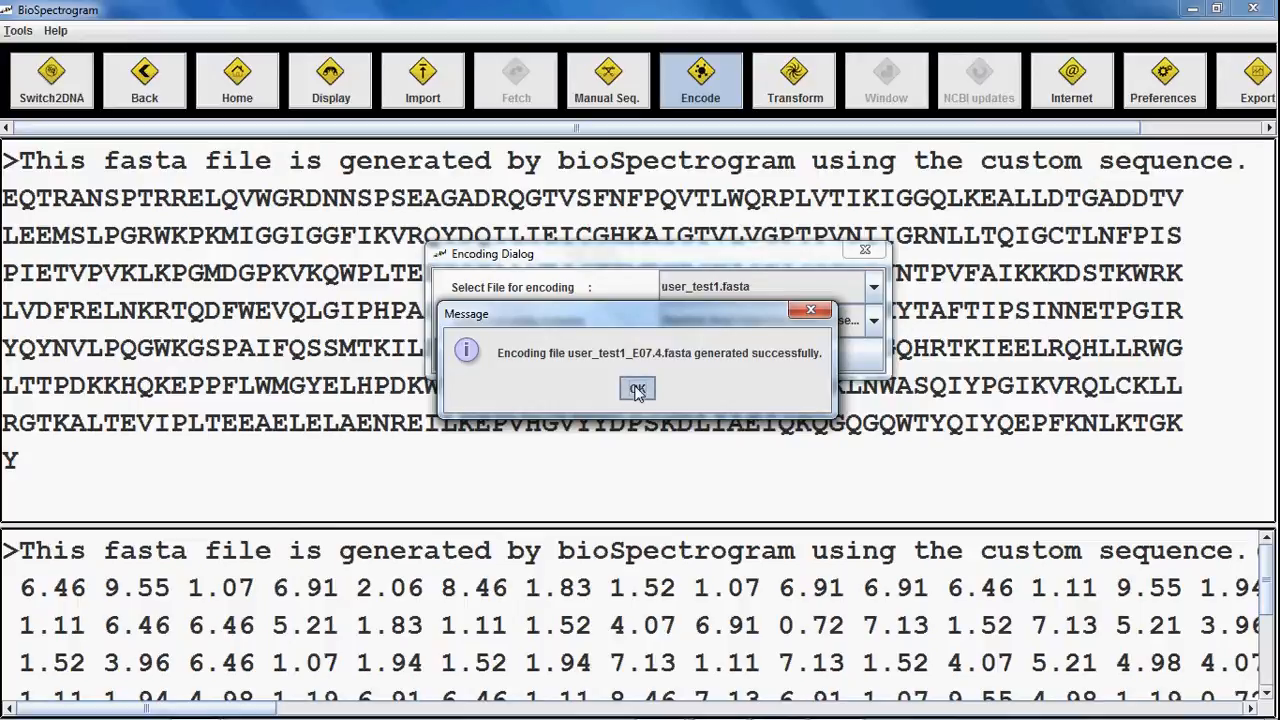
pyautogui.click(637, 389)
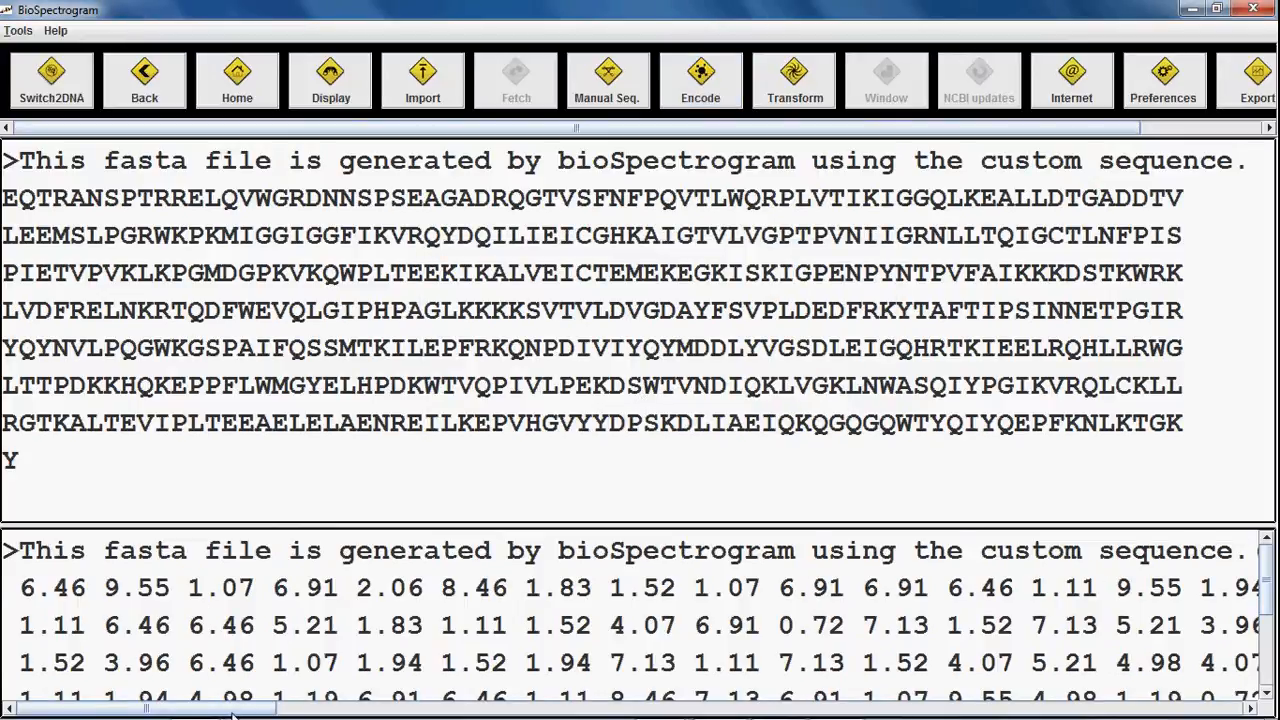
pyautogui.moveTo(232, 712); pyautogui.dragTo(484, 712)
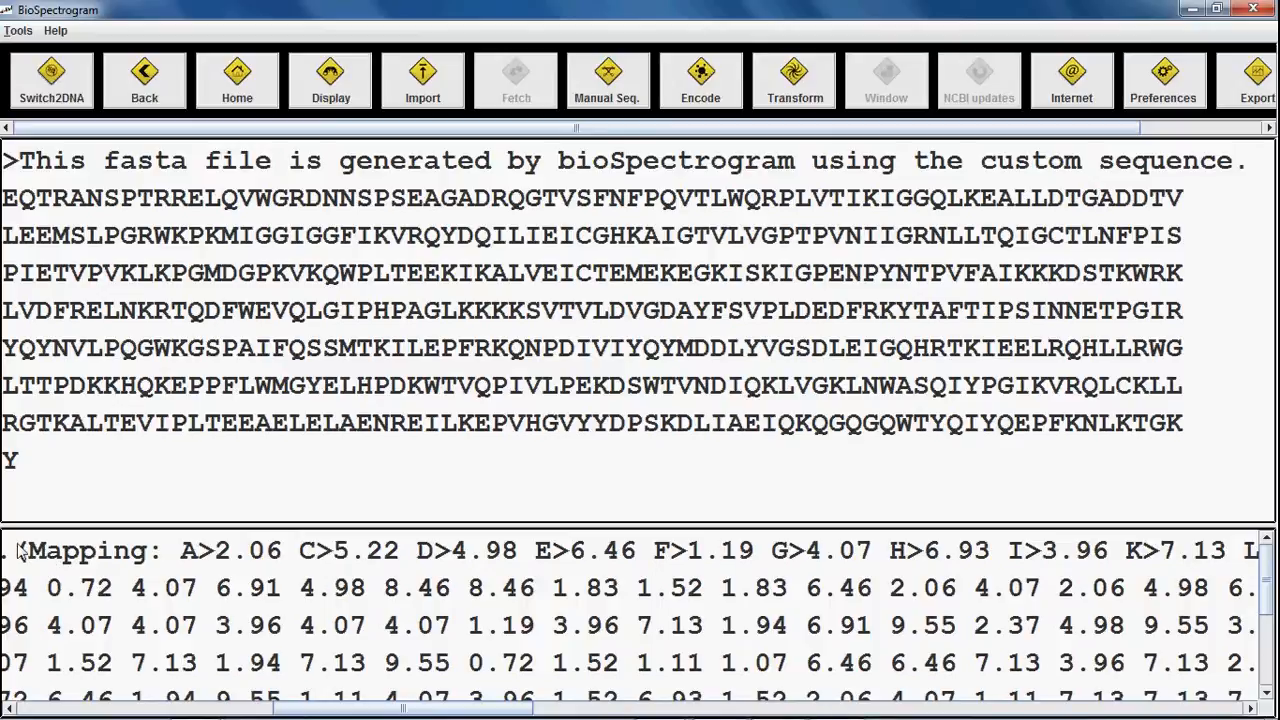
pyautogui.moveTo(16, 550); pyautogui.dragTo(1127, 552)
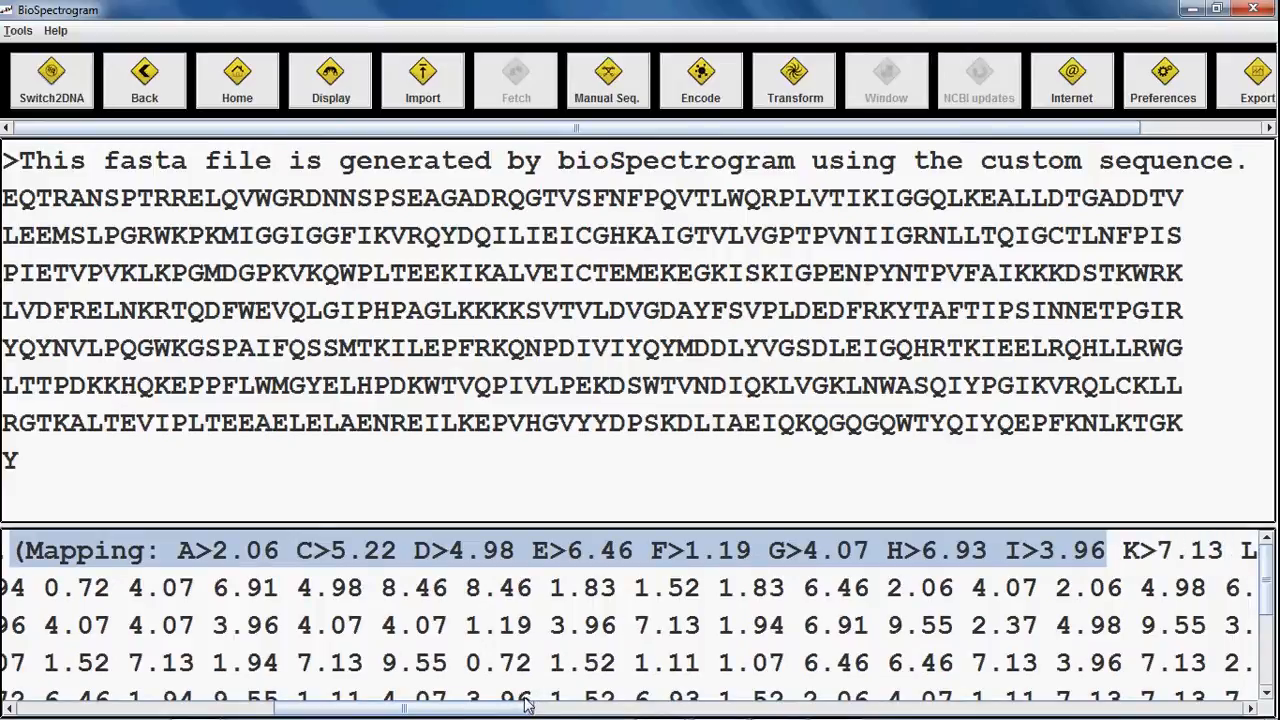
pyautogui.moveTo(524, 698); pyautogui.dragTo(562, 713)
pyautogui.scroll(2, 678, 648)
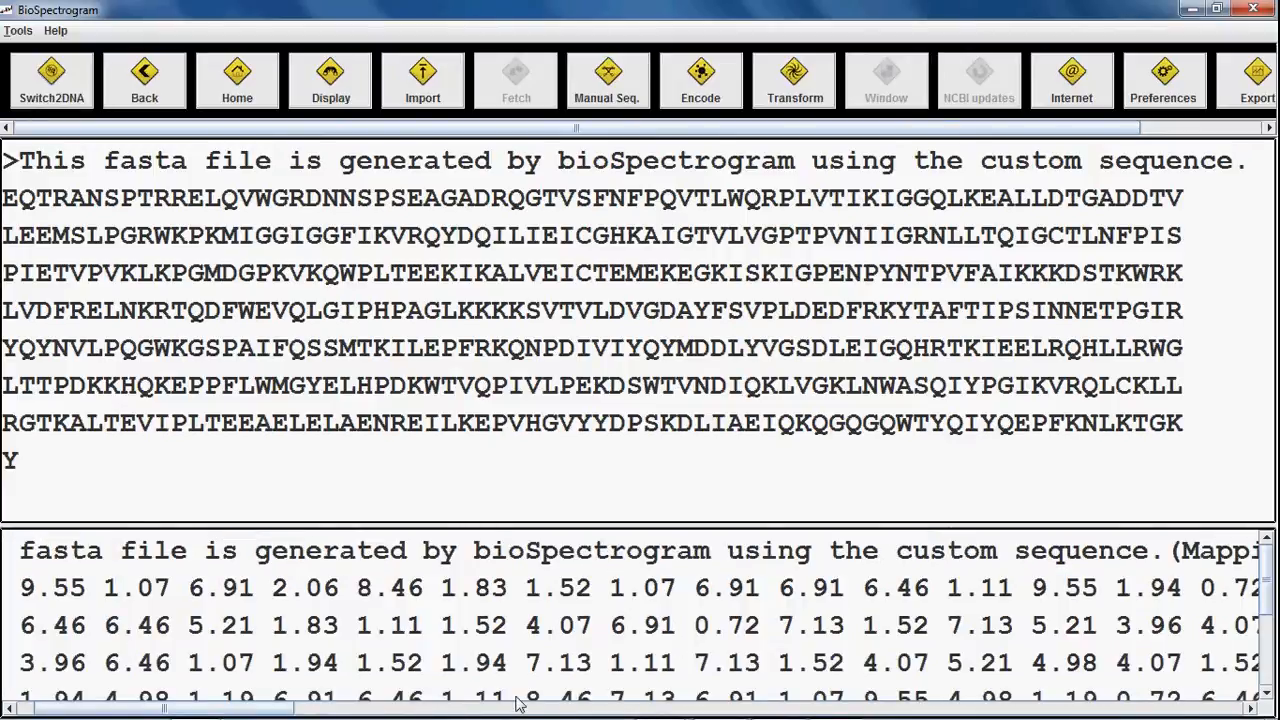
pyautogui.moveTo(277, 706); pyautogui.dragTo(218, 683)
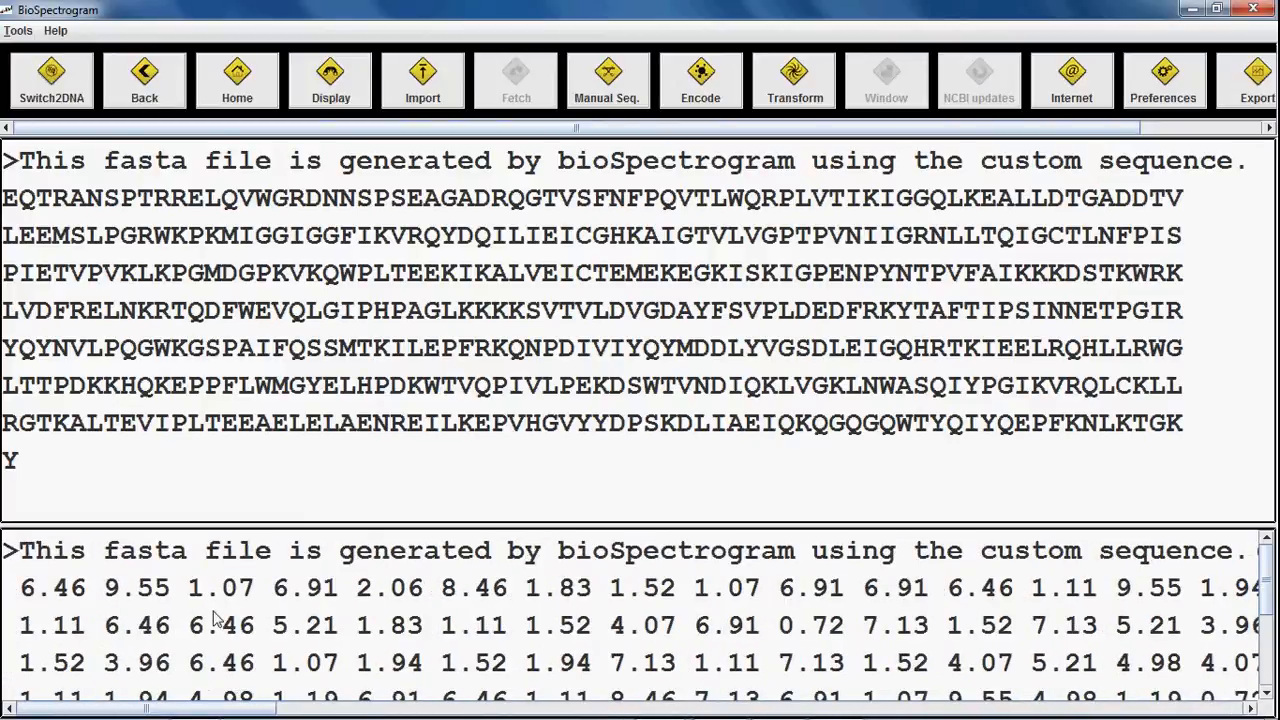
pyautogui.click(718, 67)
pyautogui.click(778, 349)
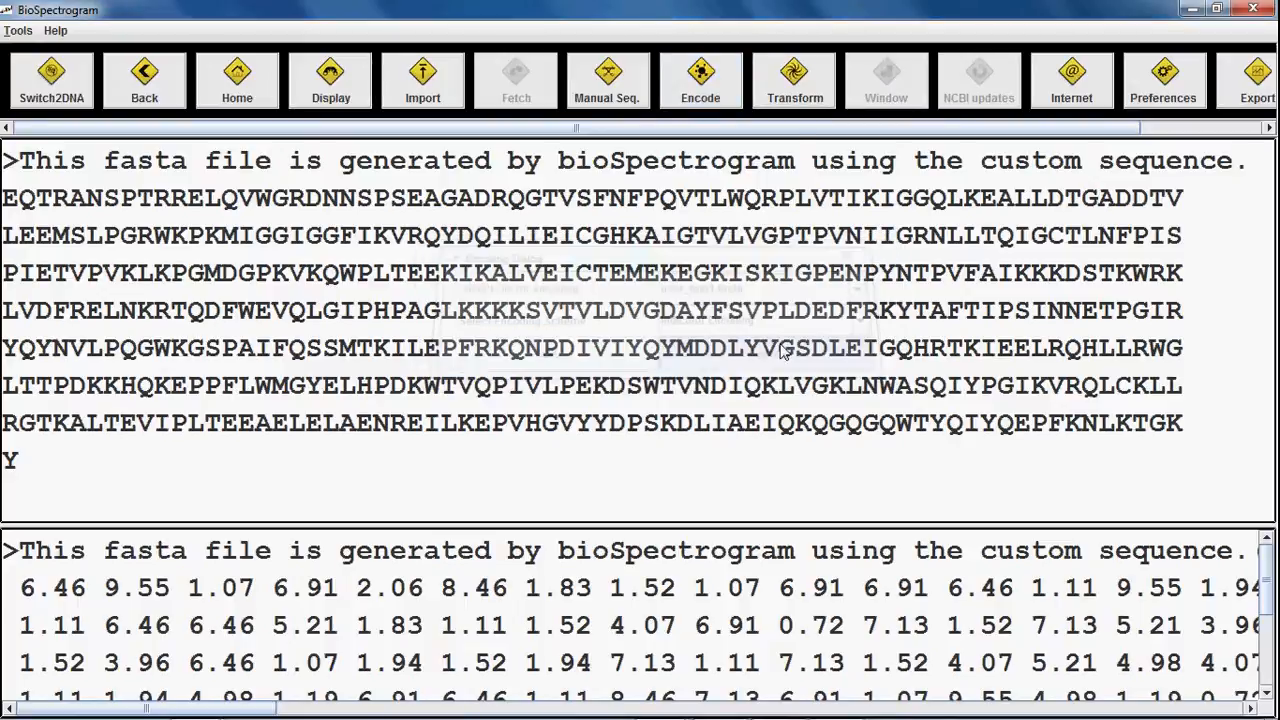
# Step: Apply a Fast Fourier Transform to user_test1_E07.4.fasta, generating user_test1_E07.4_T01.fasta
pyautogui.click(795, 75)
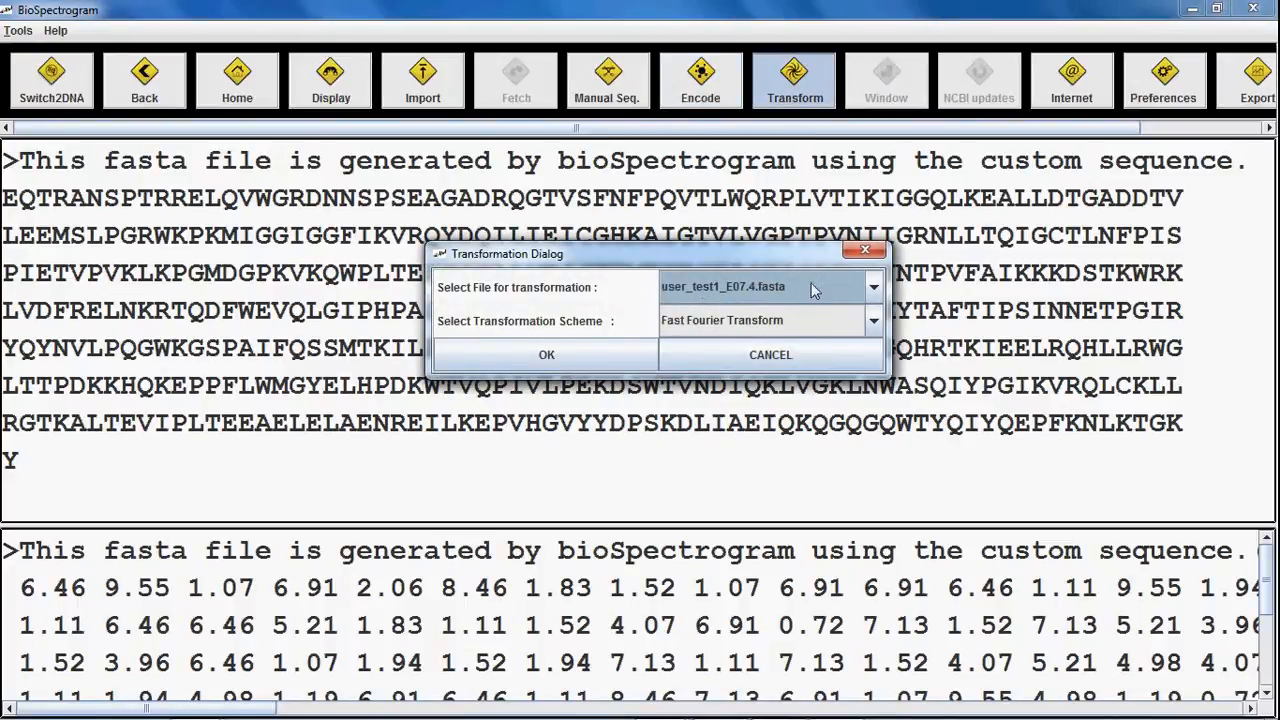
pyautogui.click(745, 323)
pyautogui.click(745, 323)
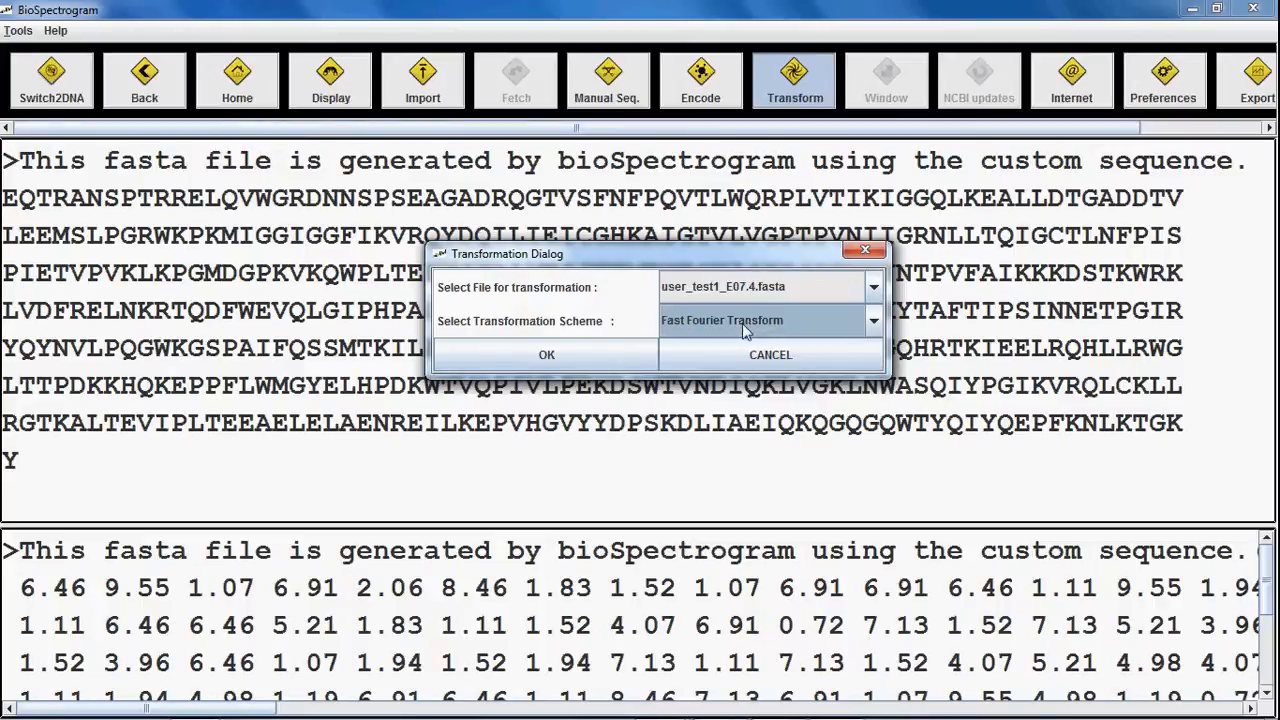
pyautogui.click(583, 362)
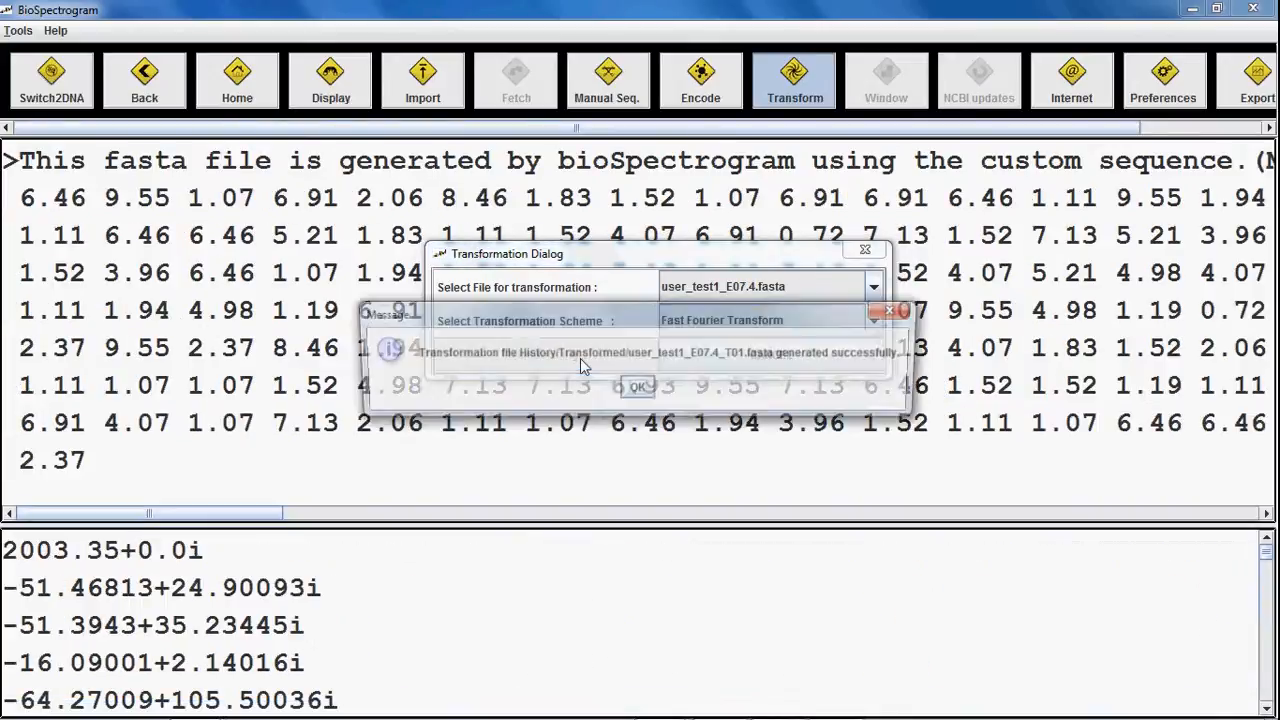
pyautogui.click(637, 389)
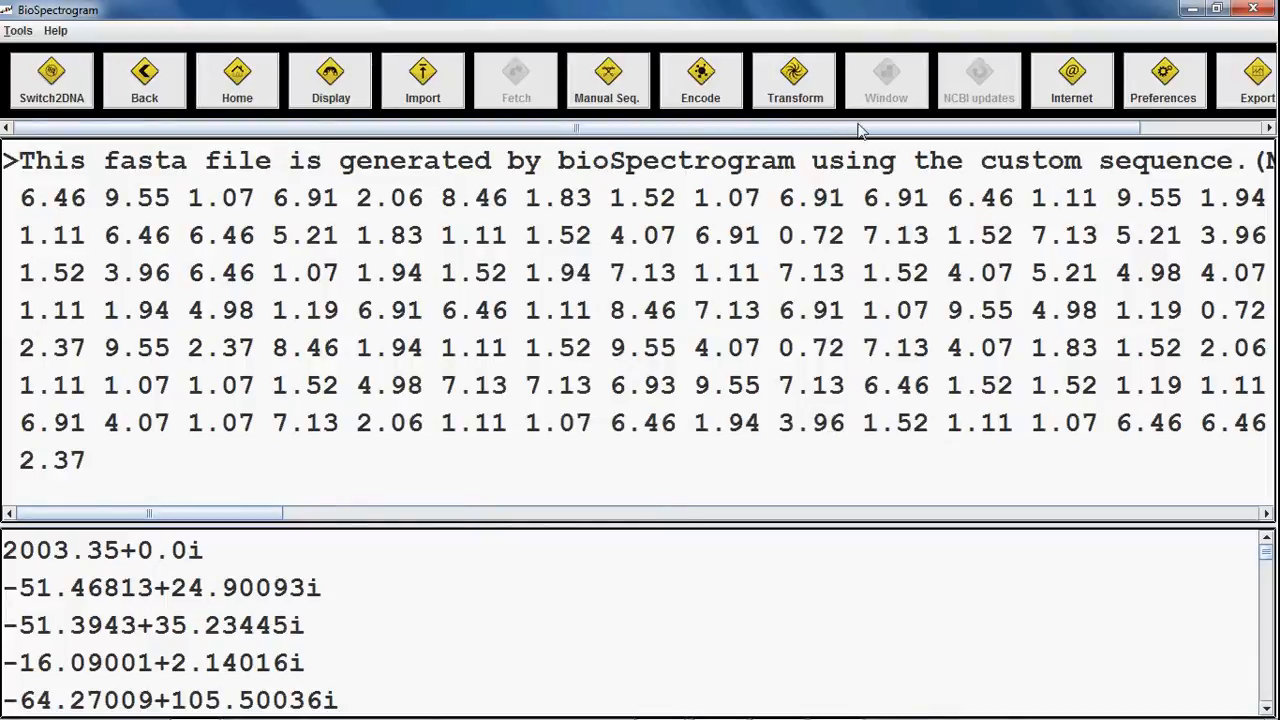
pyautogui.moveTo(860, 130); pyautogui.dragTo(982, 130)
# Step: Export user_test1_E07.4_T01.fasta as the MATLAB script user_test1_E07_4_T01_fasta.m
pyautogui.click(1120, 85)
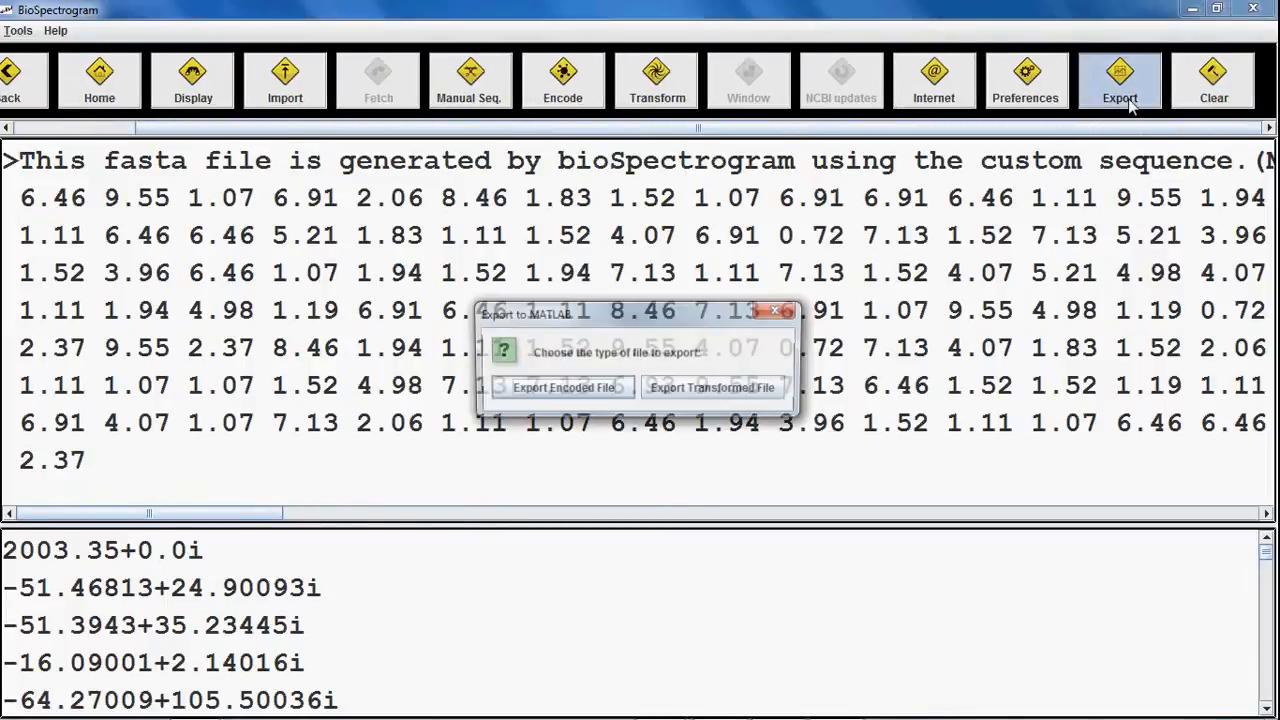
pyautogui.click(607, 387)
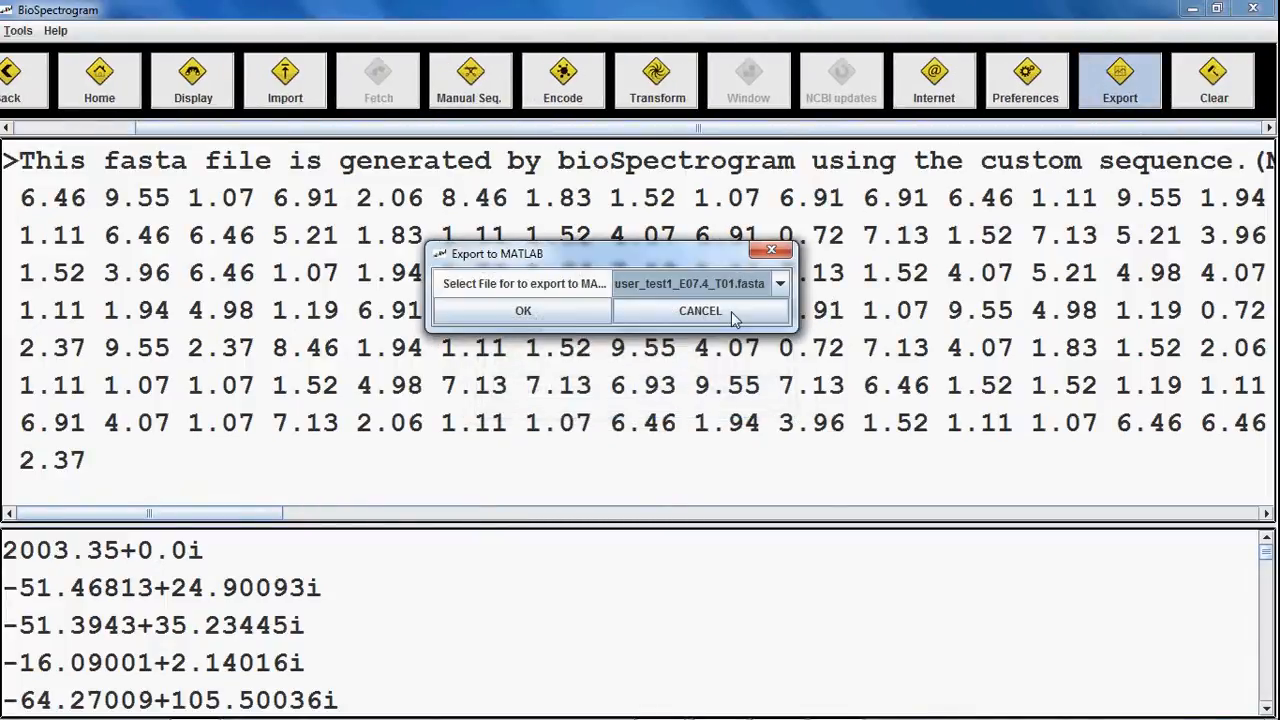
pyautogui.click(545, 314)
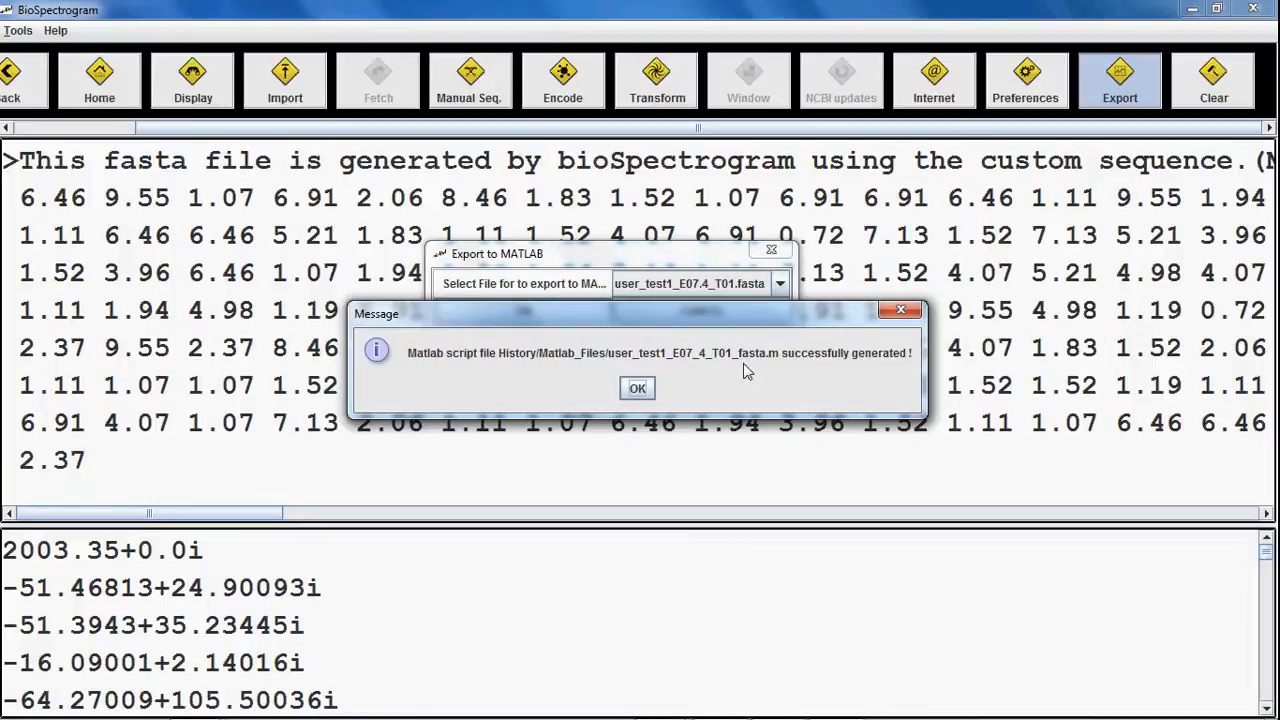
pyautogui.click(637, 388)
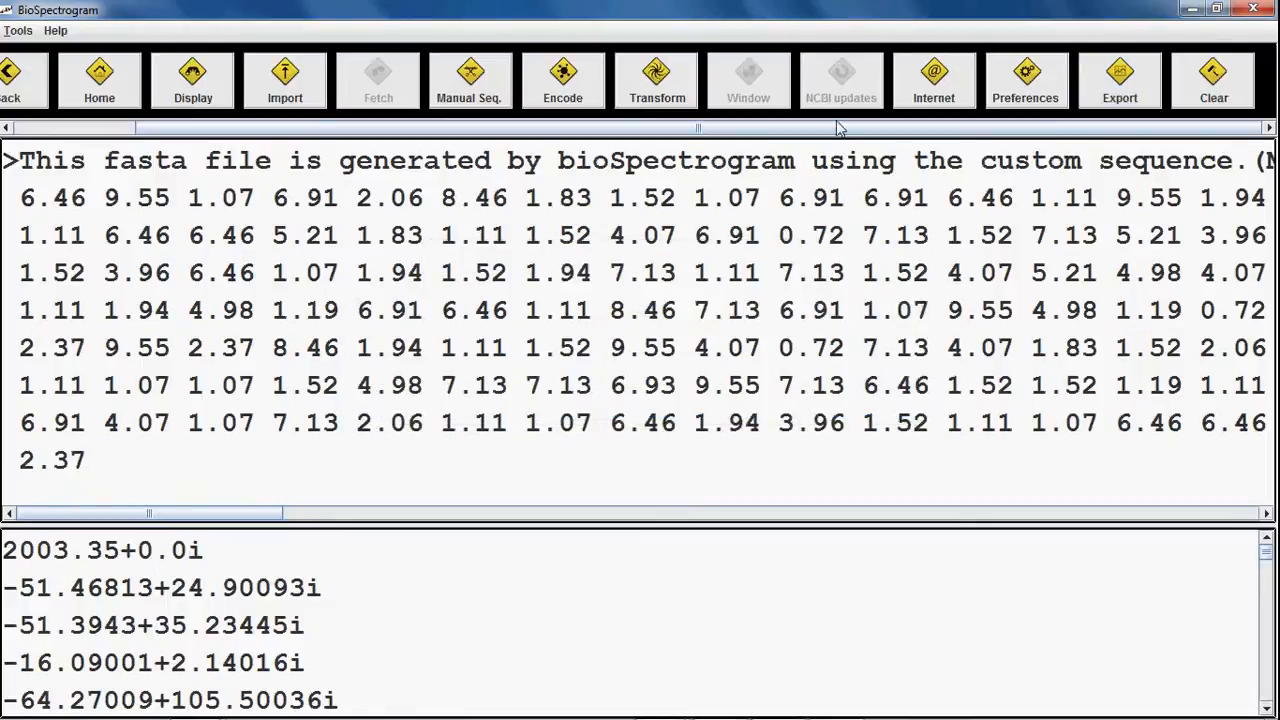
pyautogui.moveTo(200, 128); pyautogui.dragTo(63, 130)
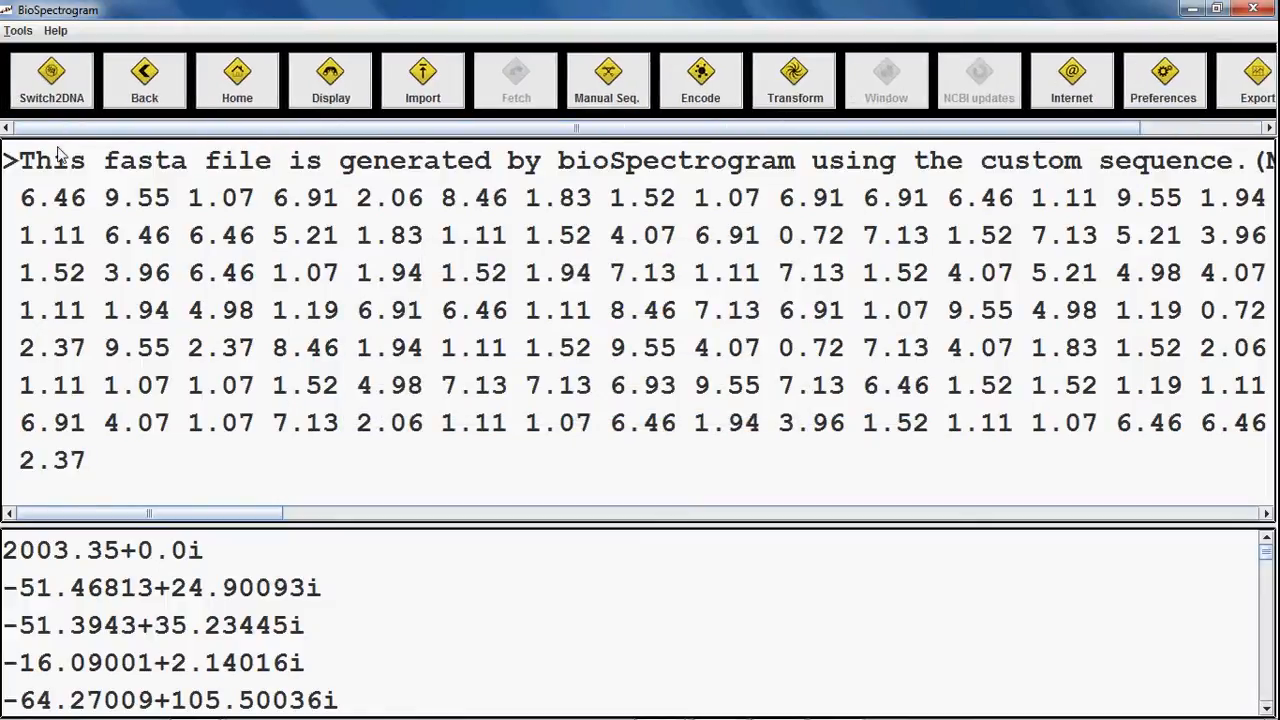
# Step: Go back, then return Home to the HIV-1 NC_001802.1 genome with an empty output pane
pyautogui.click(145, 92)
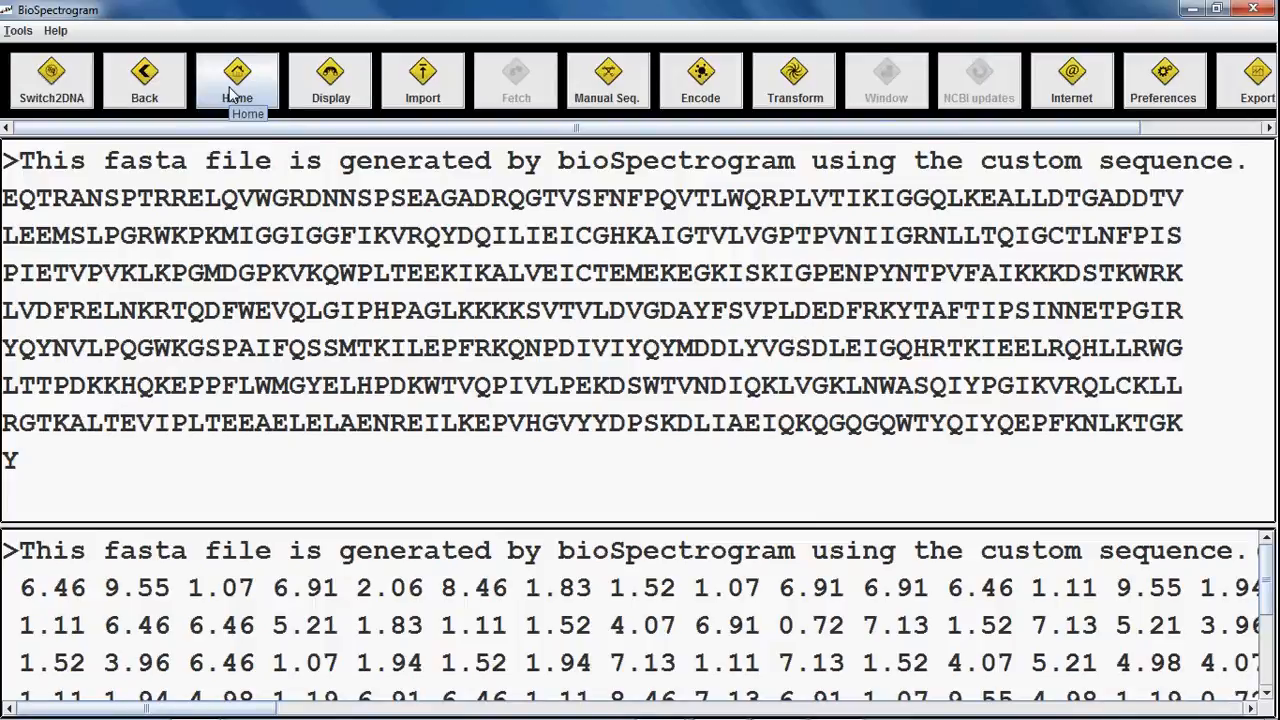
pyautogui.click(236, 94)
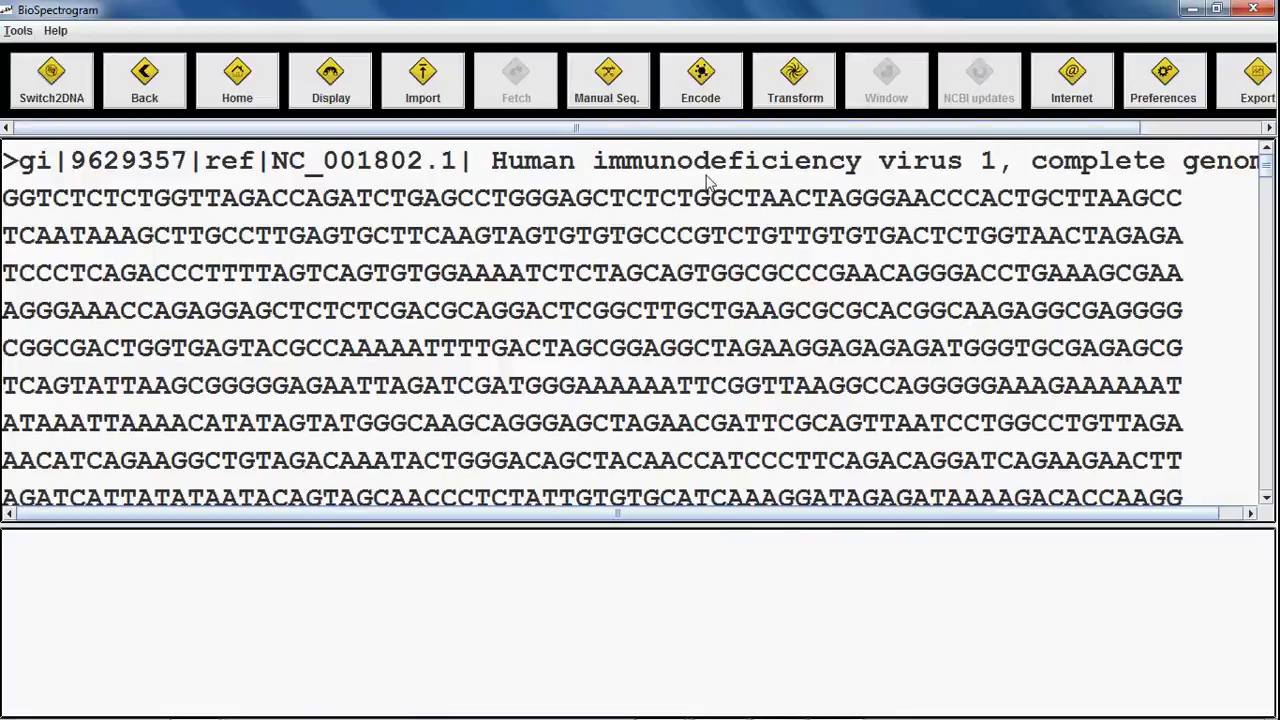
pyautogui.moveTo(639, 128); pyautogui.dragTo(860, 154)
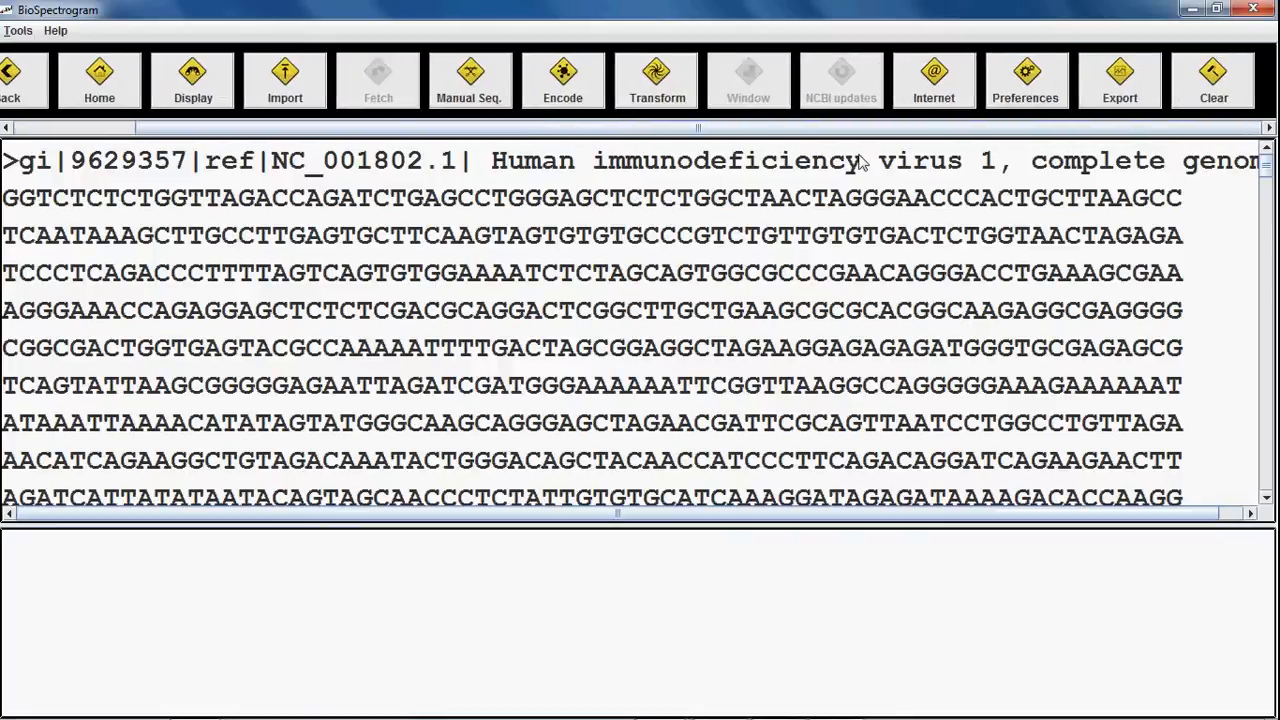
pyautogui.moveTo(961, 129); pyautogui.dragTo(802, 146)
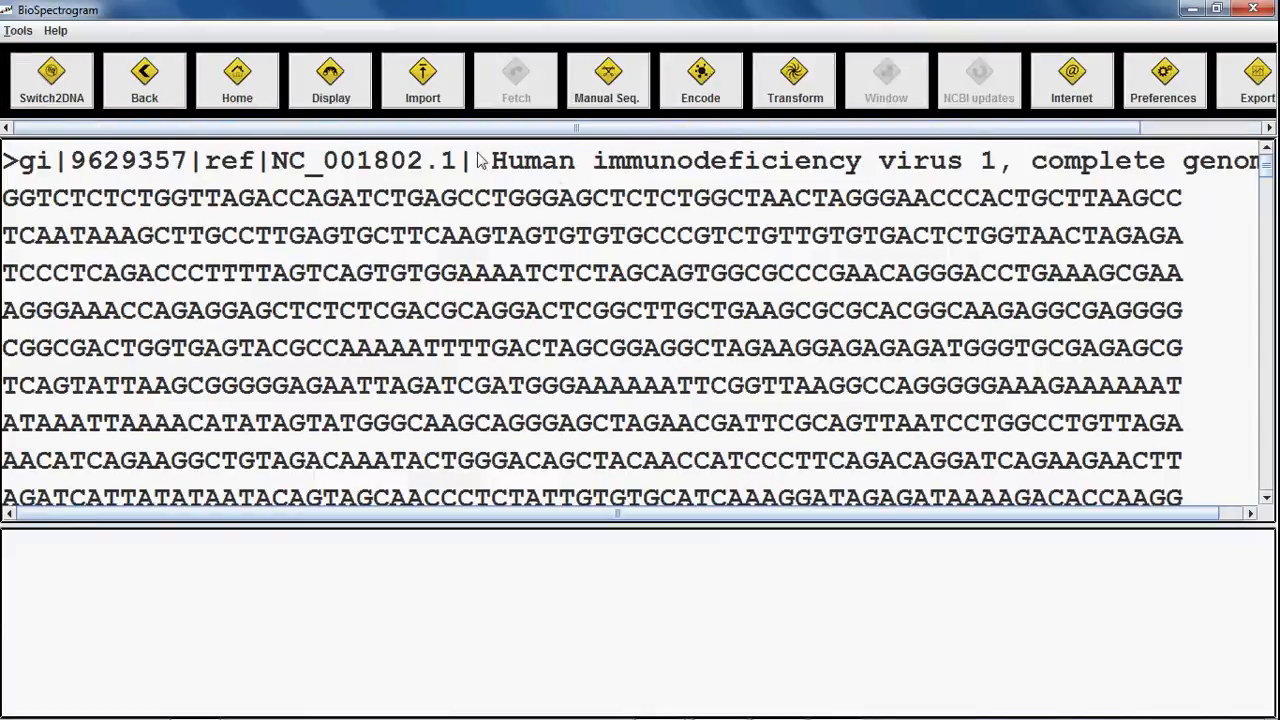
# Step: Switch to DNA mode, then decline the Clear prompt so all history files are kept
pyautogui.click(51, 82)
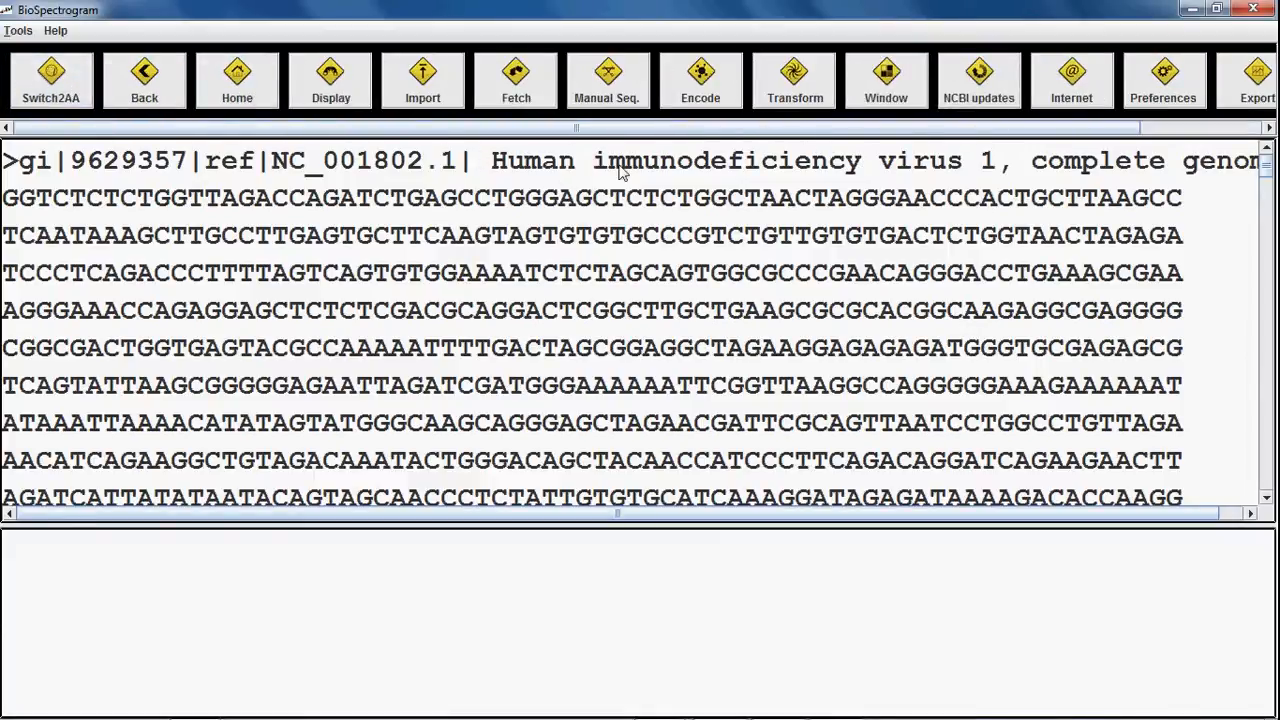
pyautogui.moveTo(660, 128); pyautogui.dragTo(782, 128)
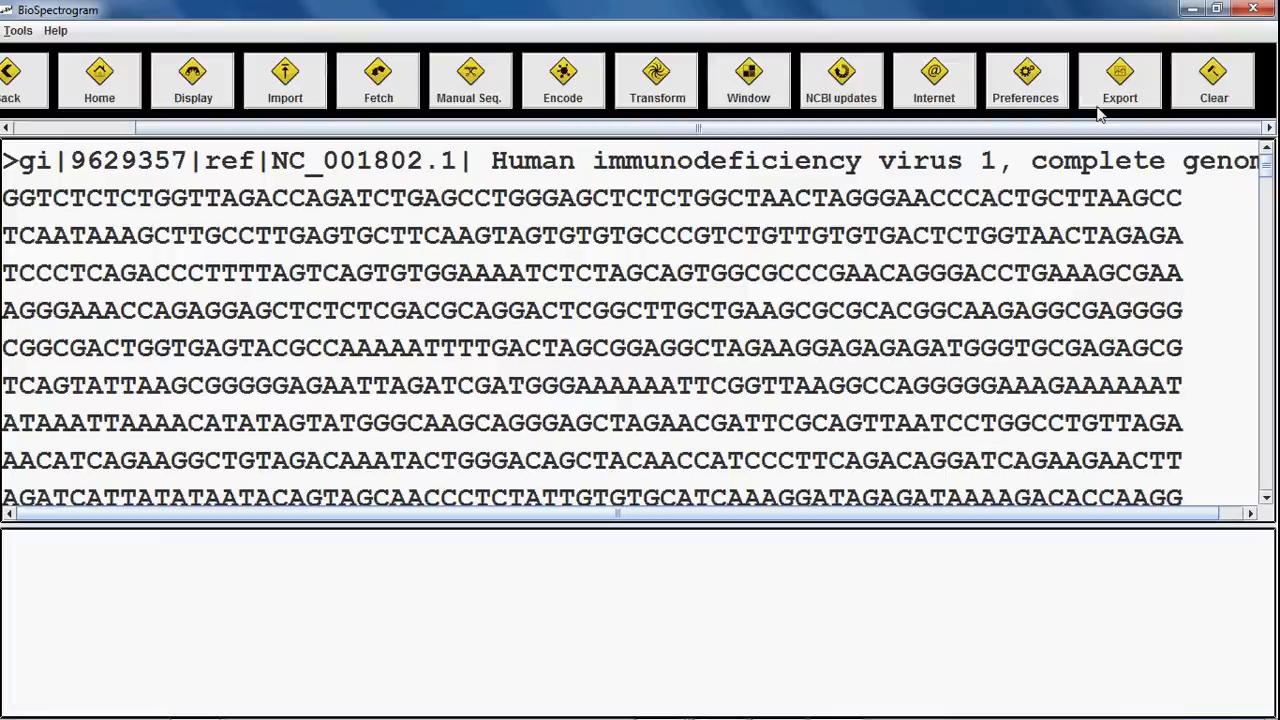
pyautogui.click(1226, 84)
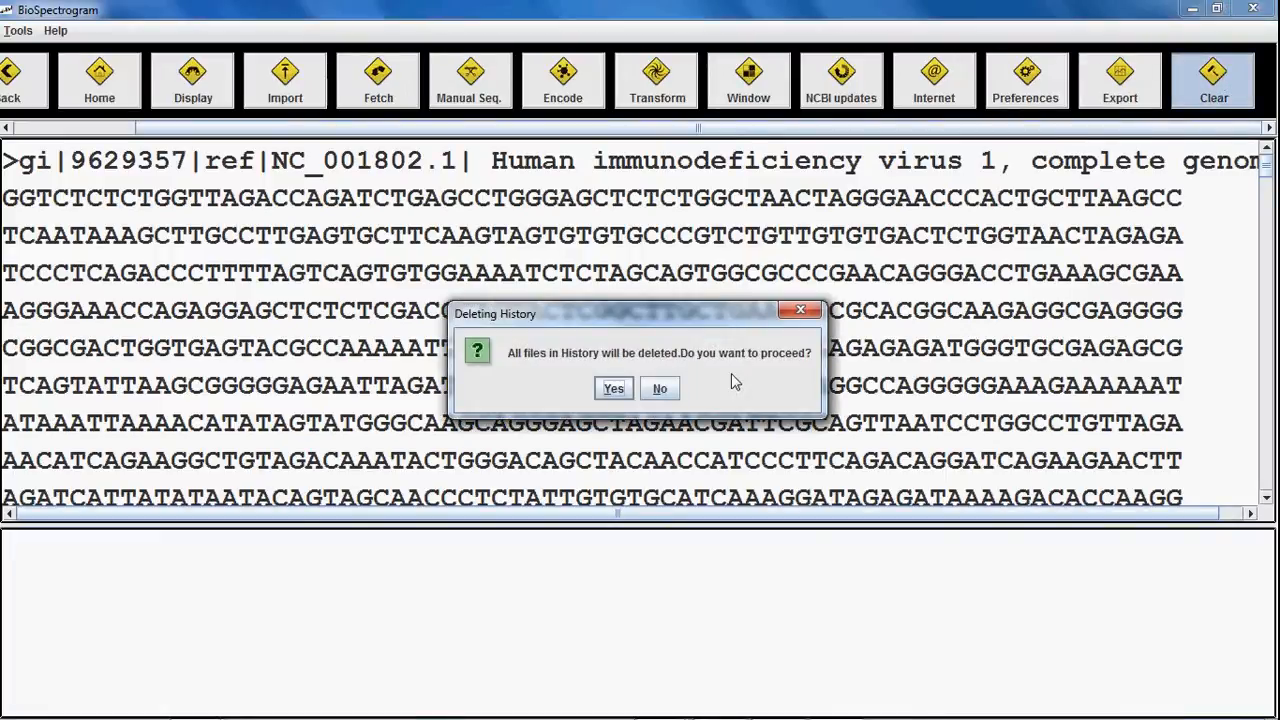
pyautogui.click(663, 389)
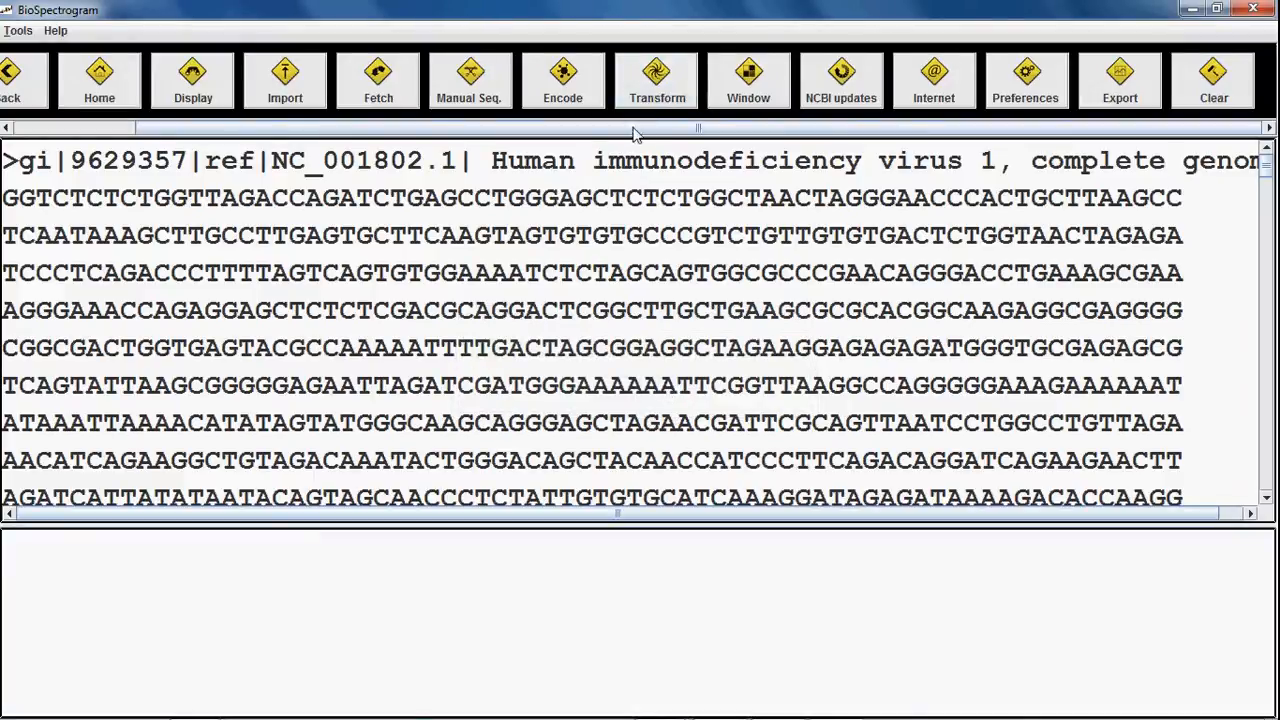
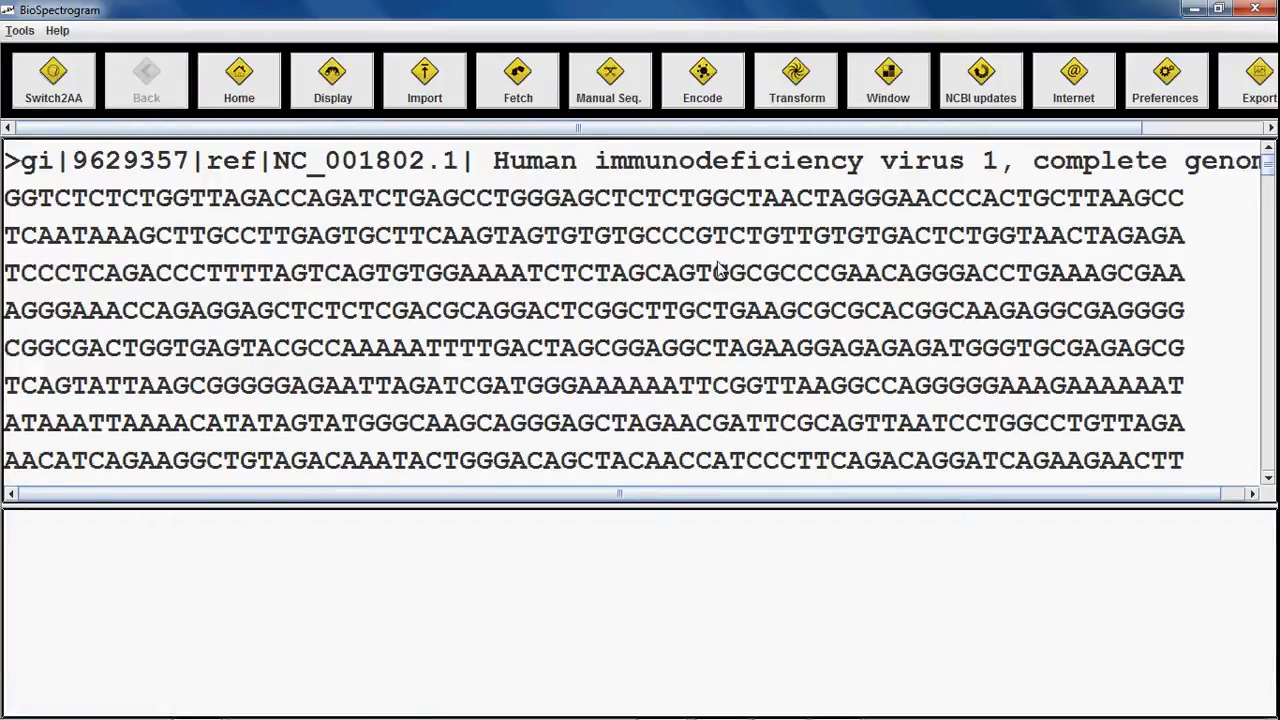
# Step: Open Window setup for NC_001802.fasta and select the Sliding Window Analysis scheme
pyautogui.click(886, 100)
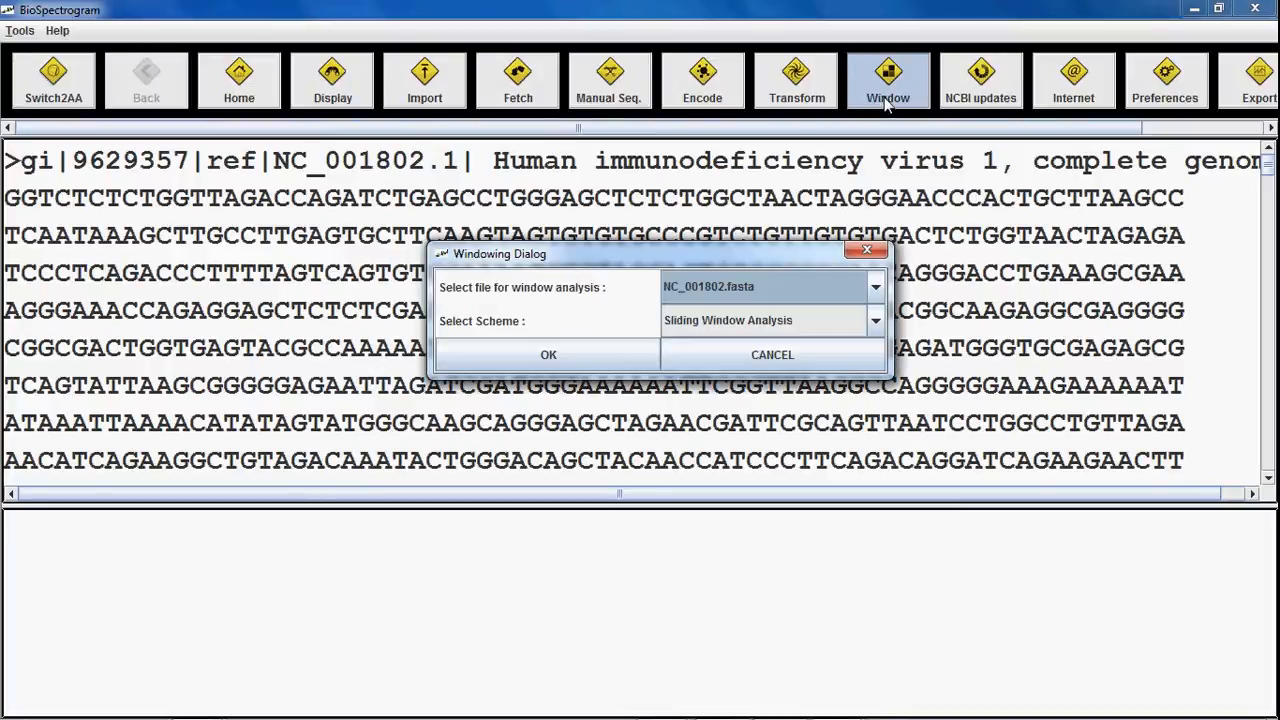
pyautogui.click(784, 325)
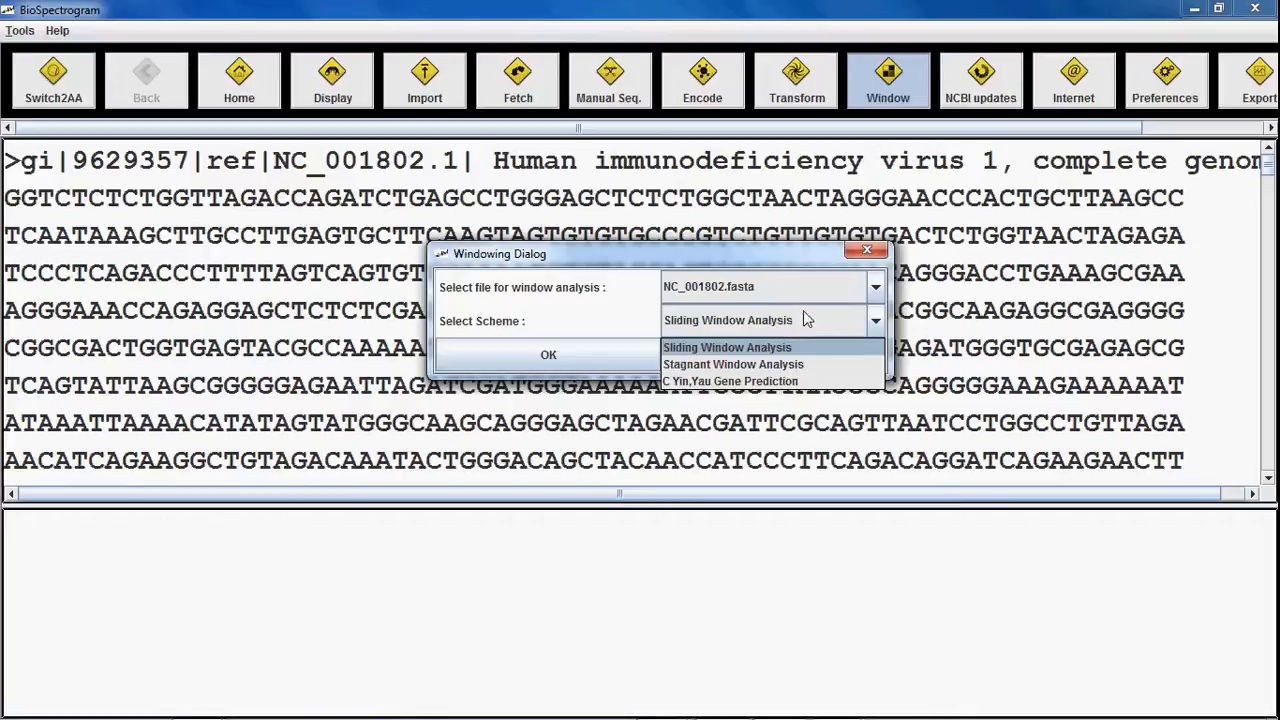
pyautogui.click(806, 318)
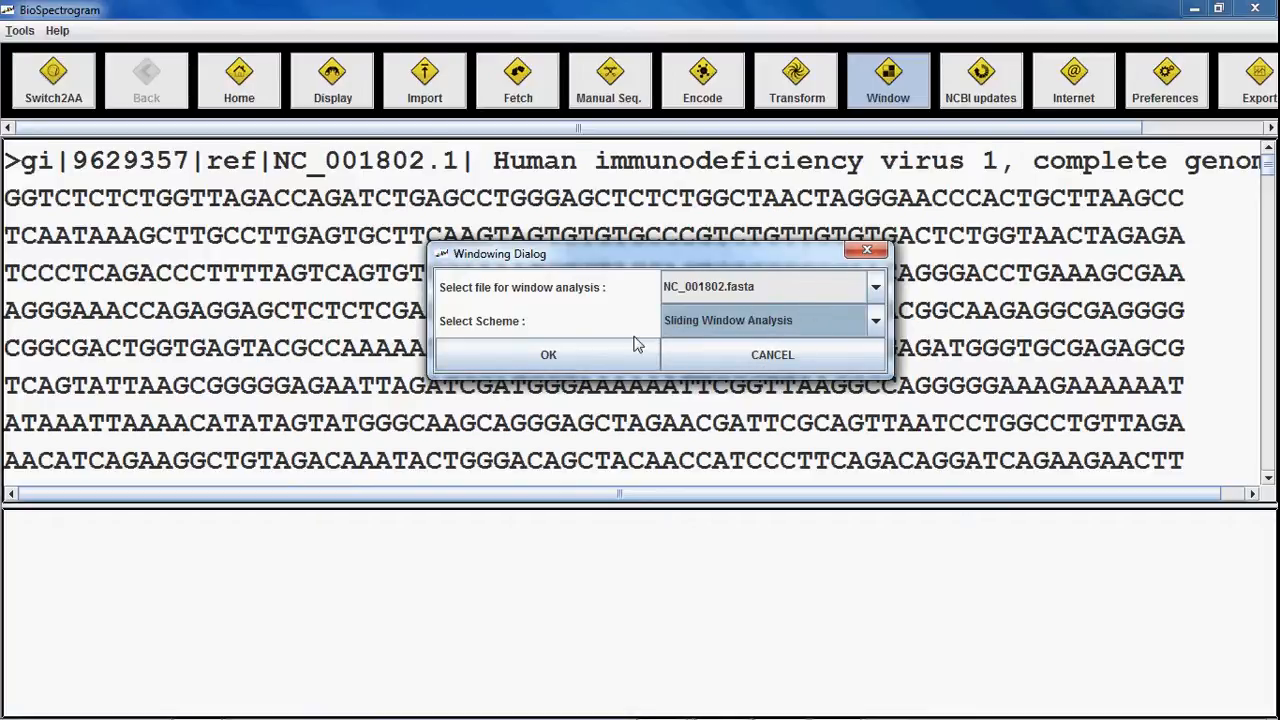
# Step: Cancel the window setup and save a display font size of 20 in Preferences
pyautogui.click(712, 355)
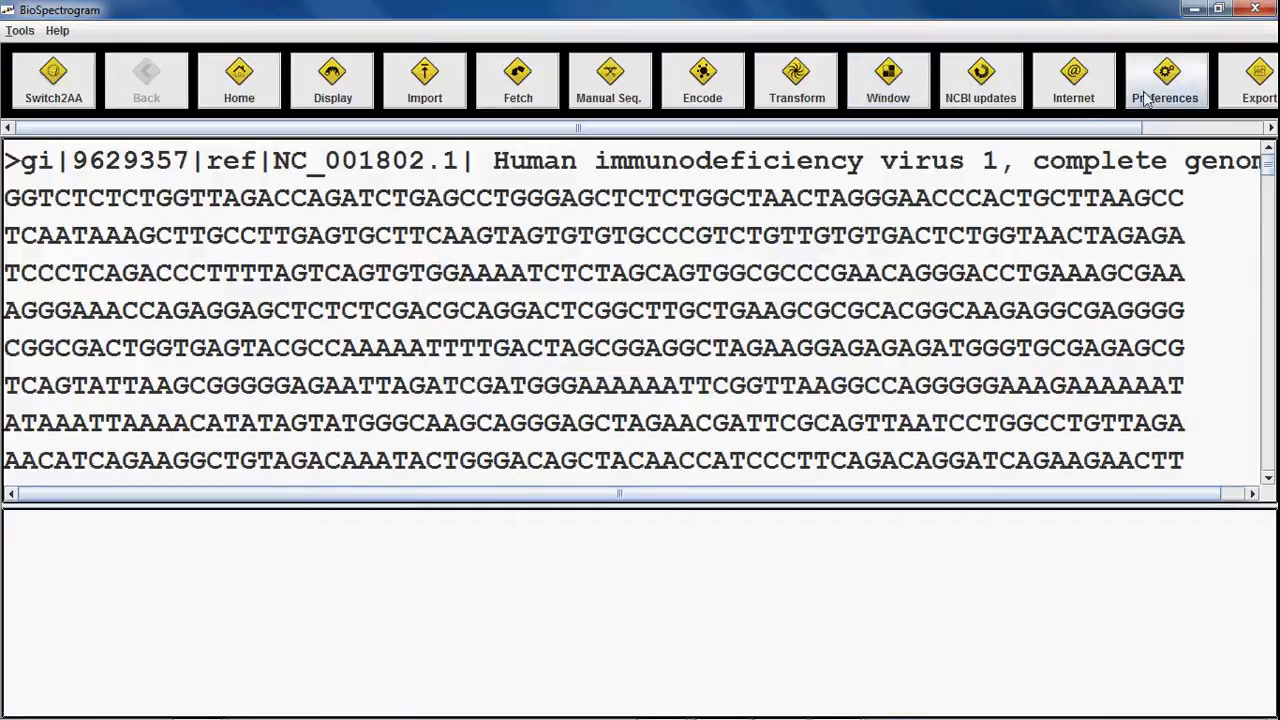
pyautogui.click(1183, 84)
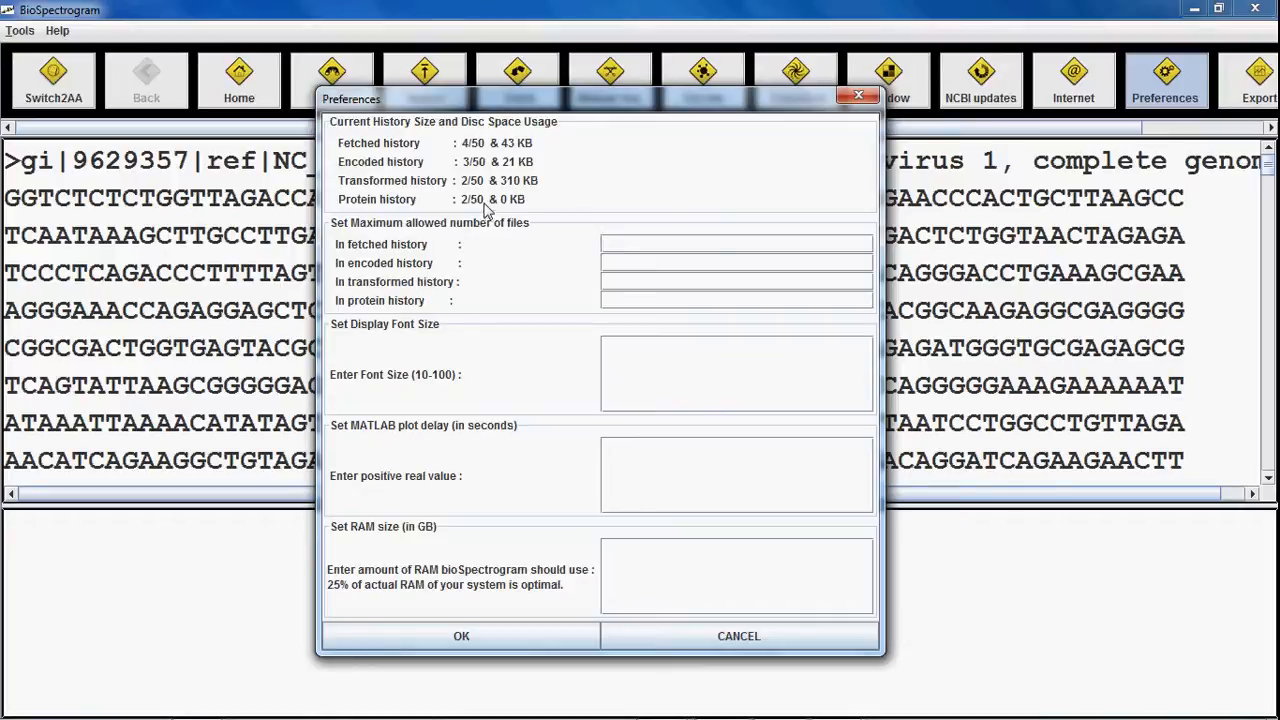
pyautogui.click(634, 352)
pyautogui.write('20')
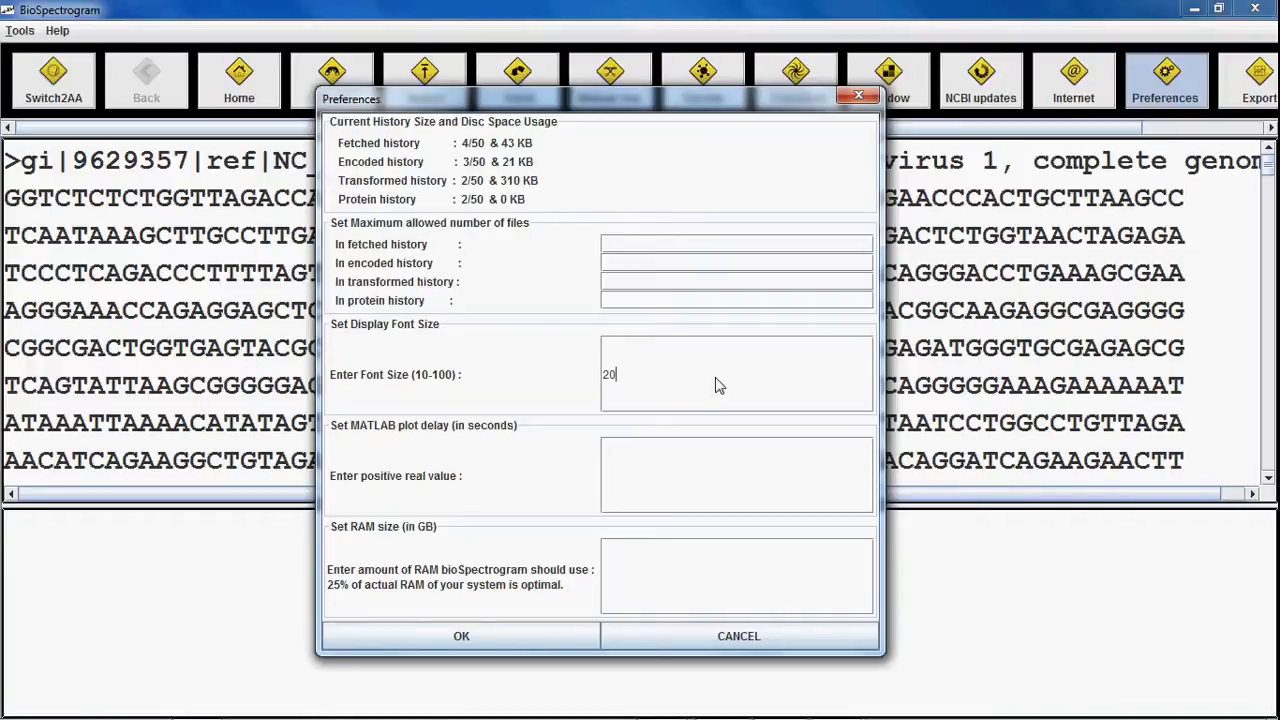
pyautogui.click(503, 639)
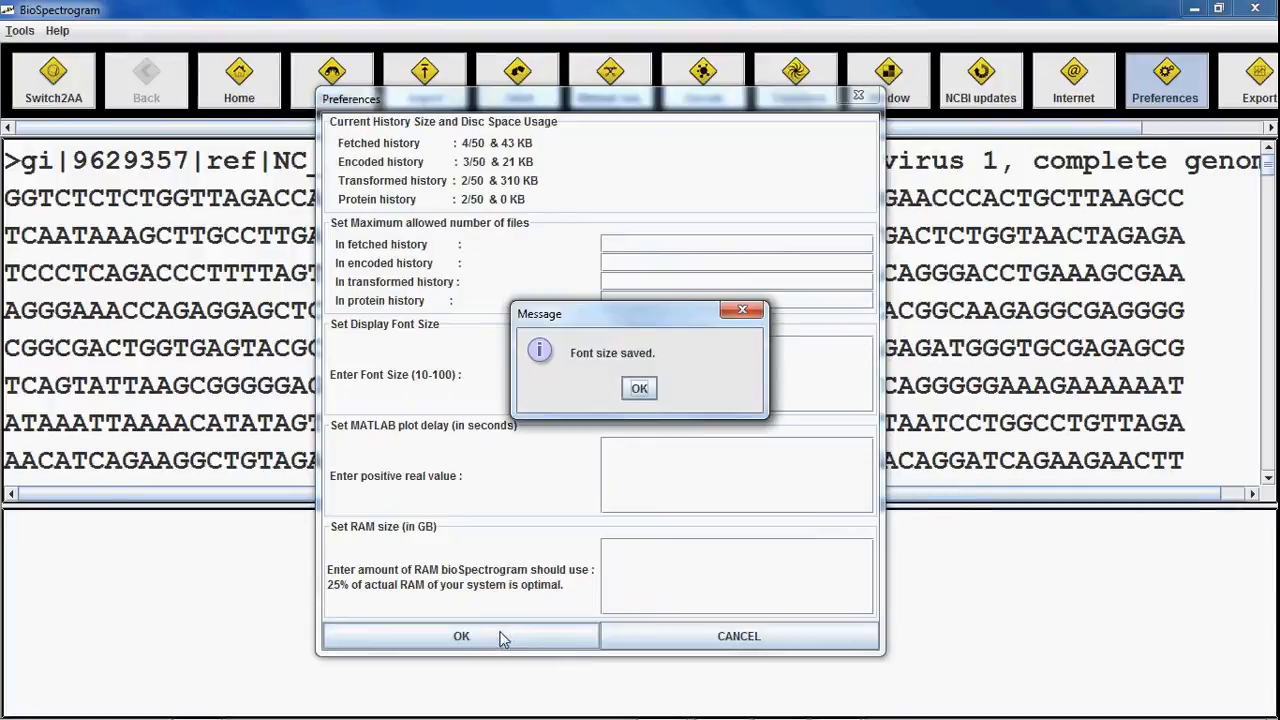
pyautogui.click(635, 388)
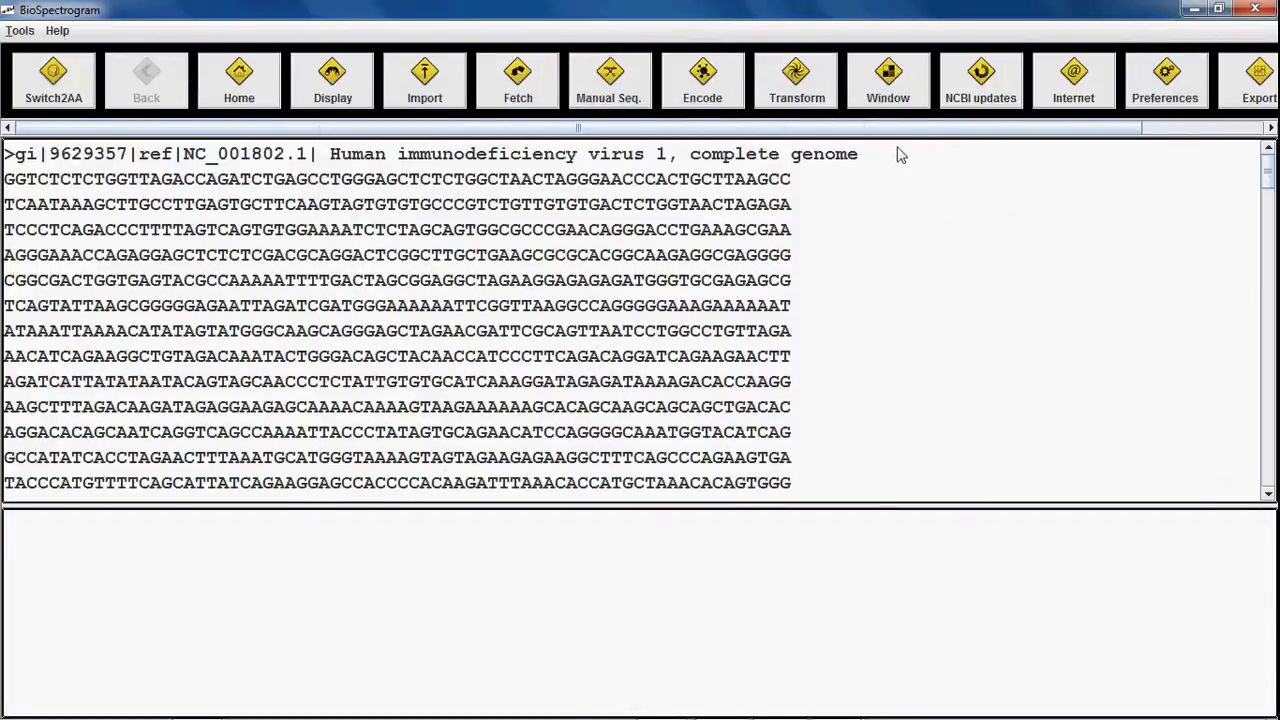
# Step: Change the display font size to 15 and save it
pyautogui.click(1165, 80)
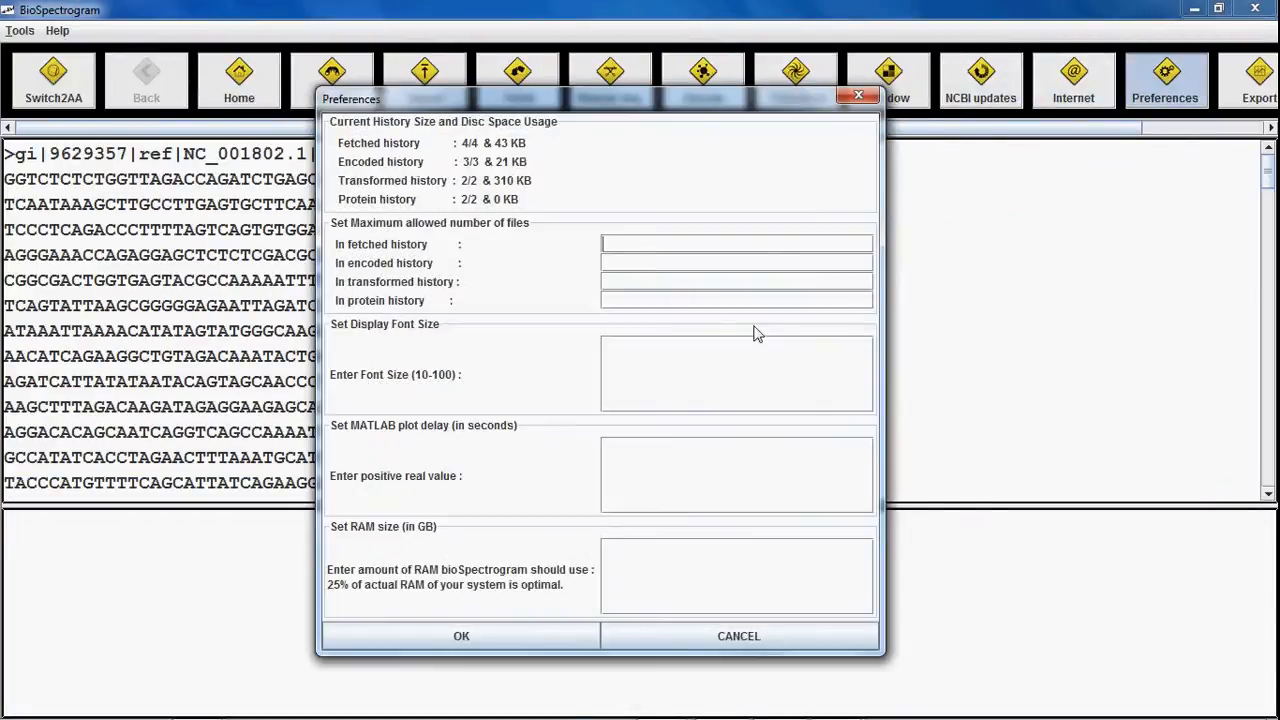
pyautogui.click(645, 393)
pyautogui.write('15')
pyautogui.click(502, 638)
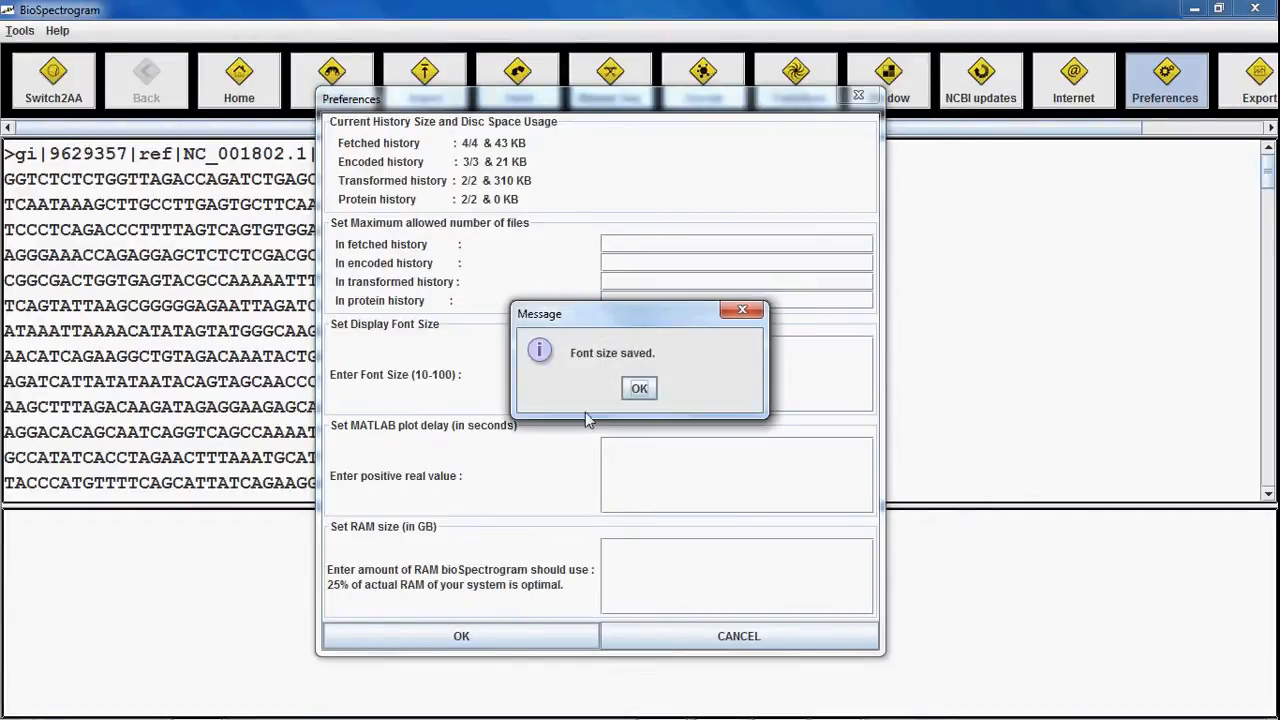
pyautogui.click(639, 388)
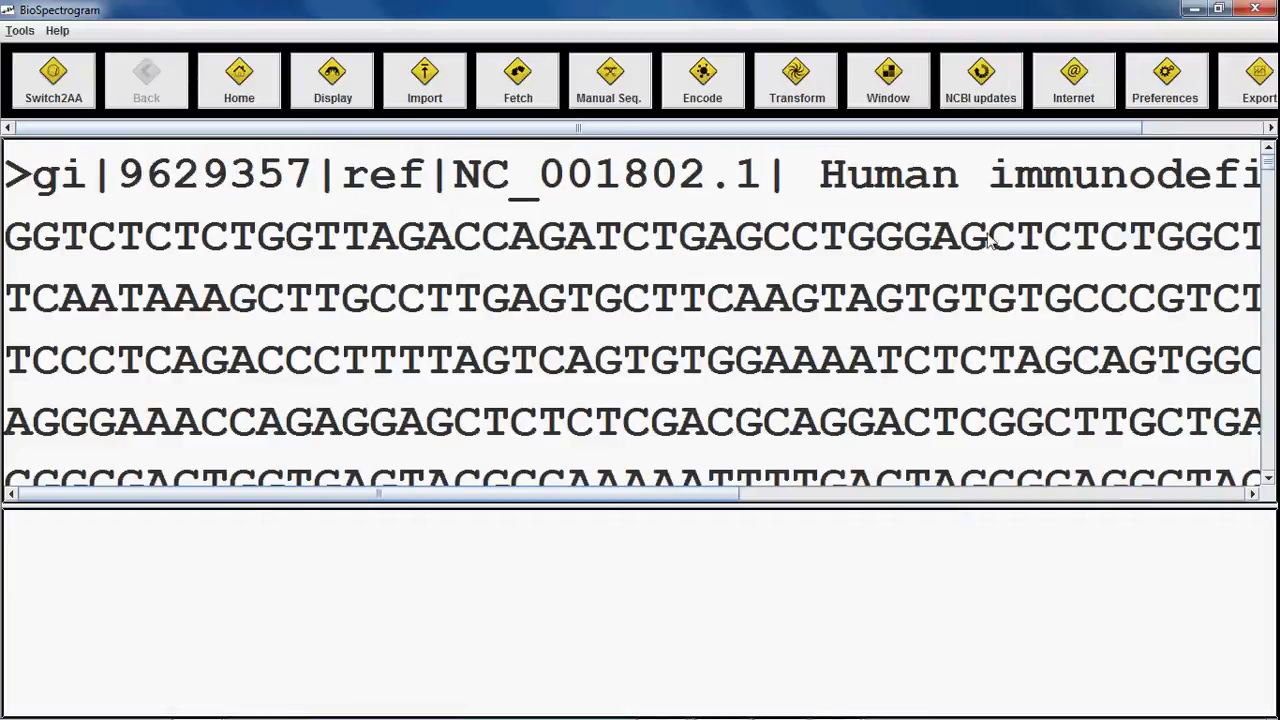
# Step: Change the display font size to 30 and save it
pyautogui.click(1158, 95)
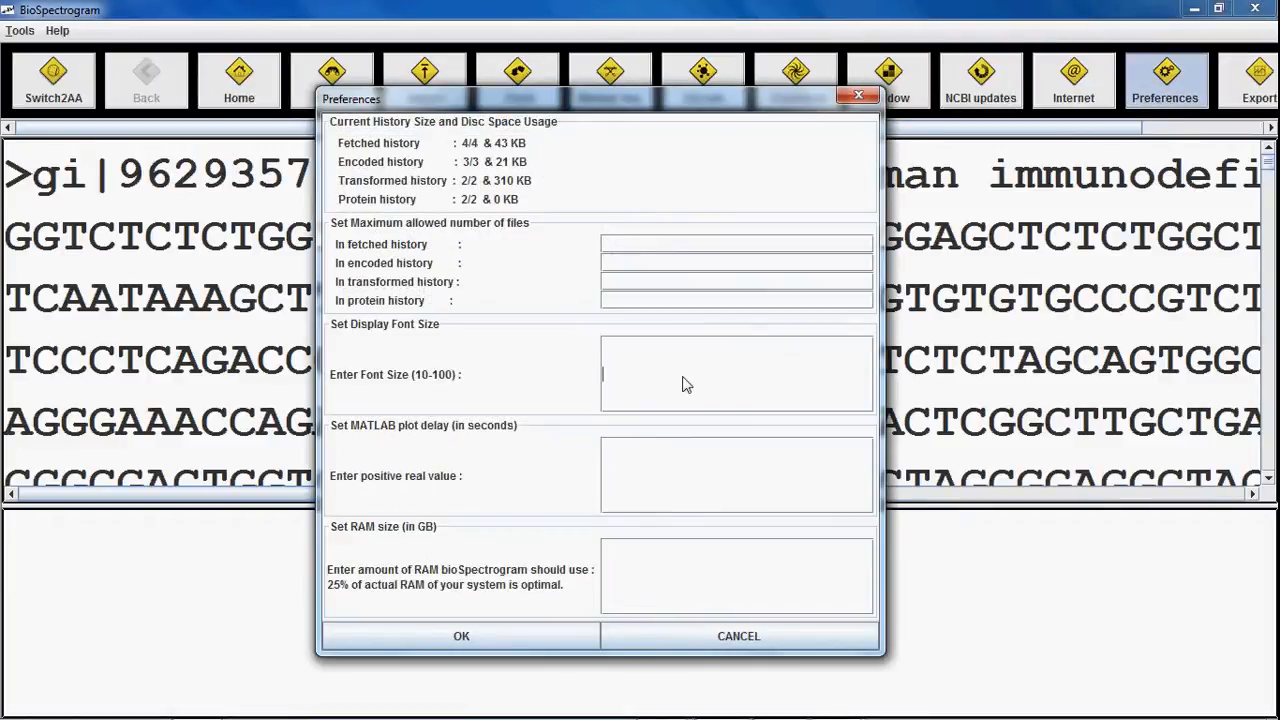
pyautogui.write('30')
pyautogui.click(519, 640)
pyautogui.click(639, 388)
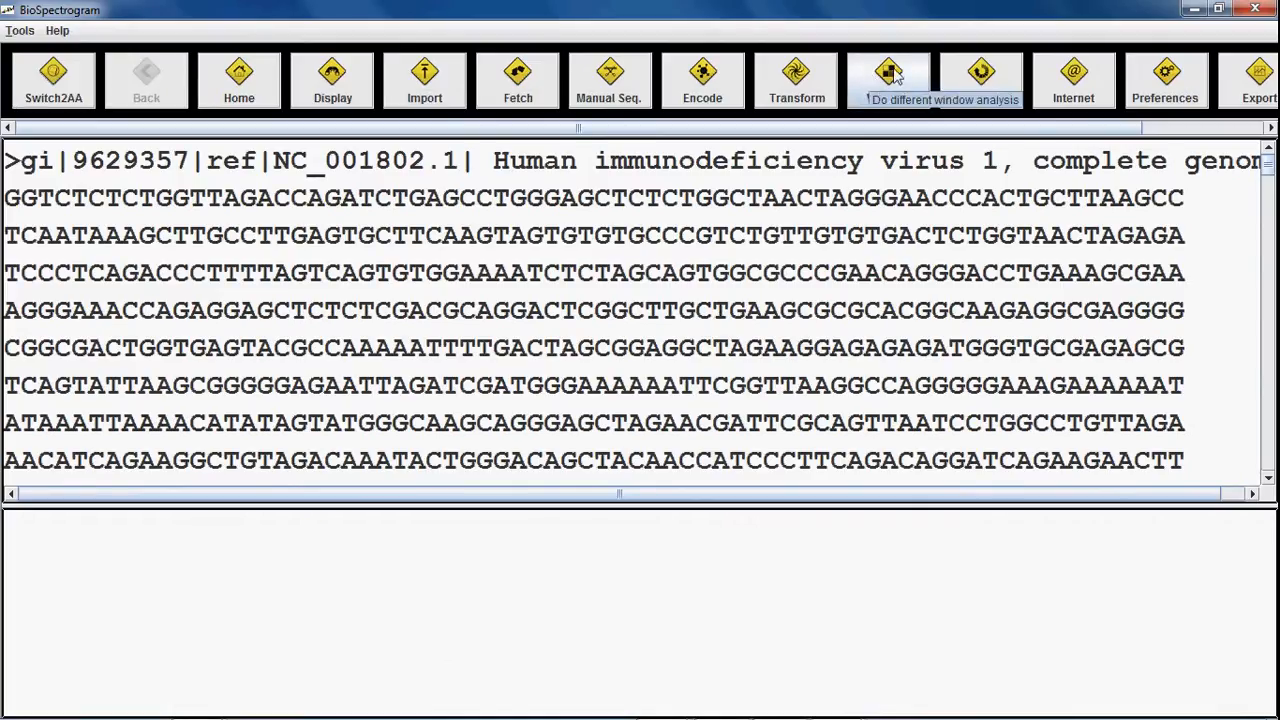
# Step: Set the RAM size preference to 1 GB, save it and acknowledge the message
pyautogui.click(1162, 85)
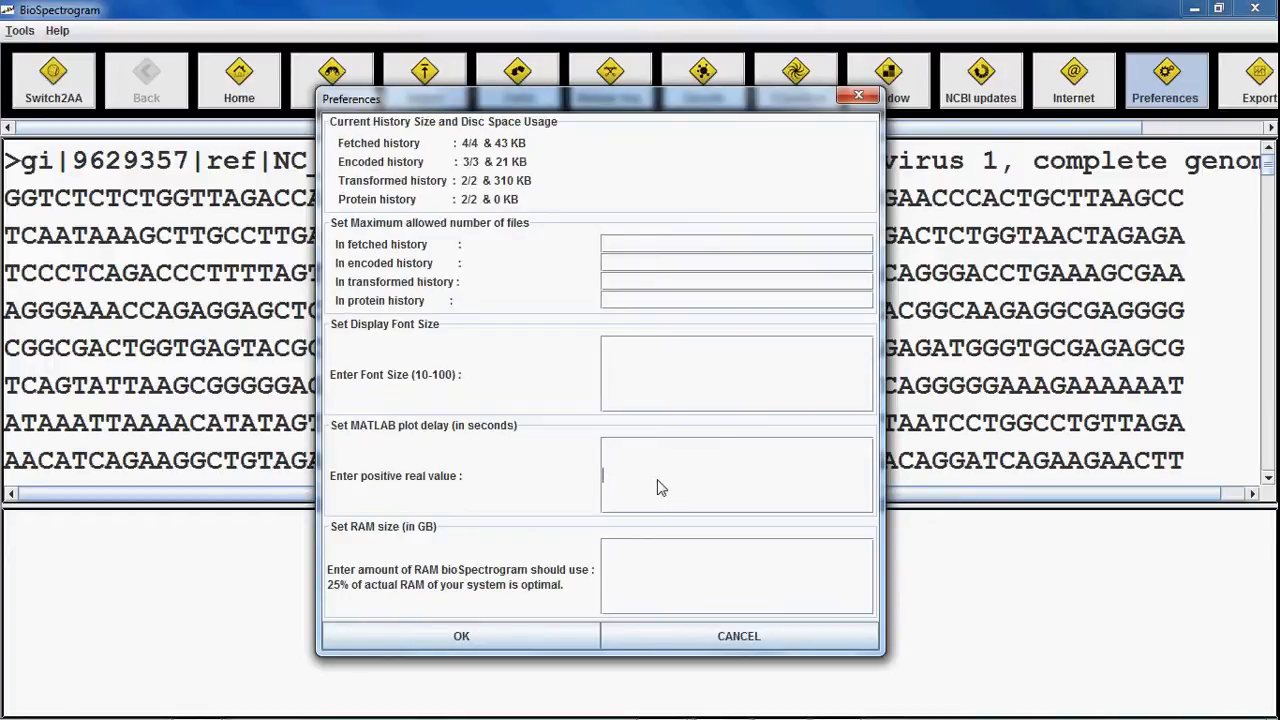
pyautogui.click(660, 487)
pyautogui.click(651, 572)
pyautogui.write('1')
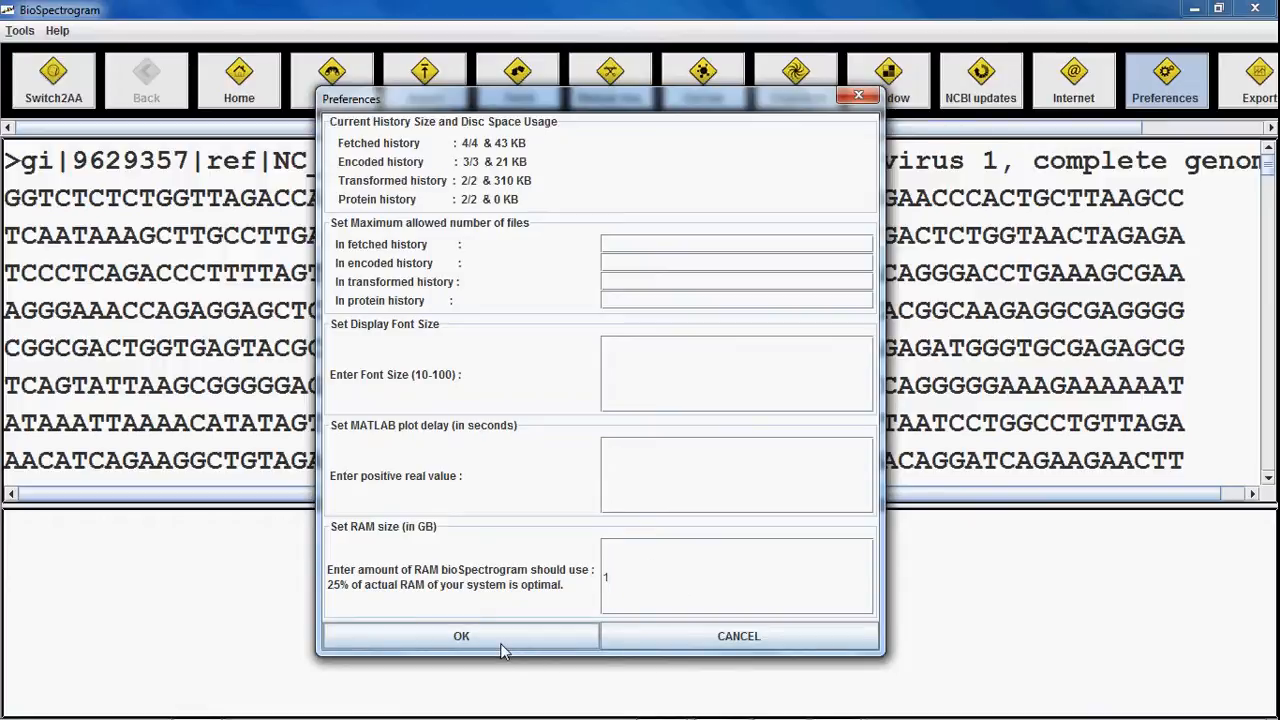
pyautogui.click(461, 637)
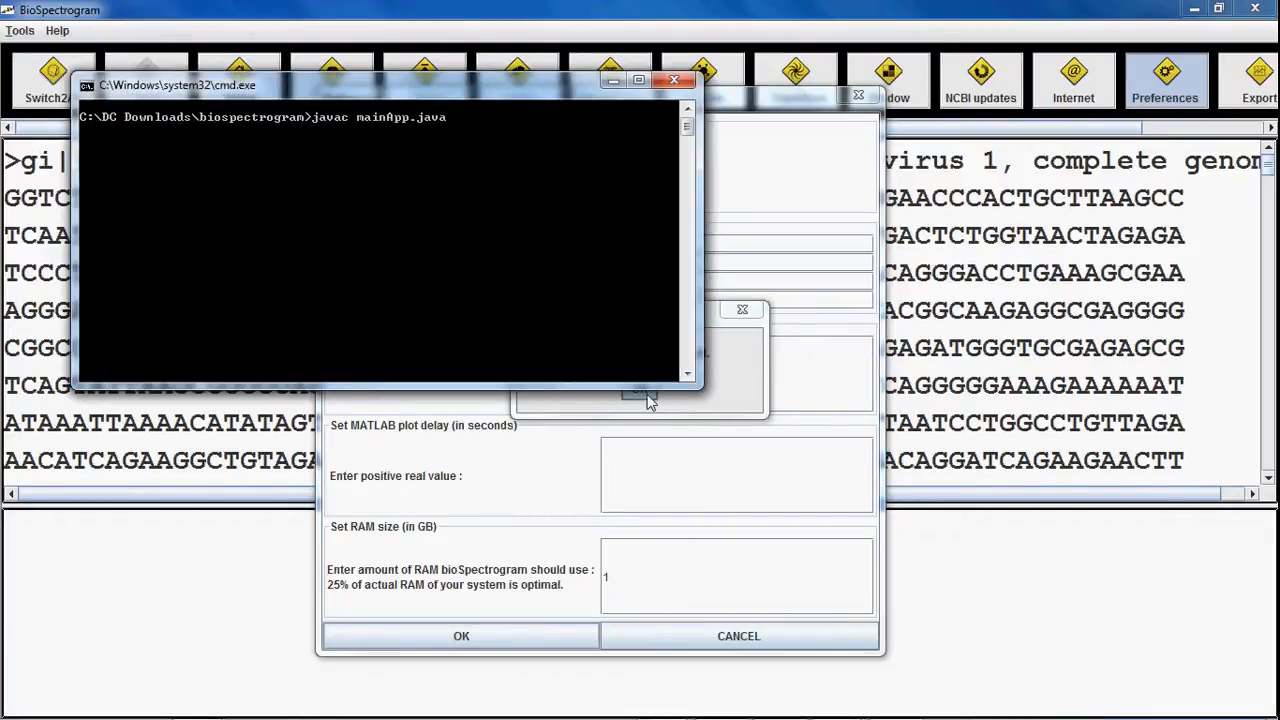
pyautogui.click(646, 395)
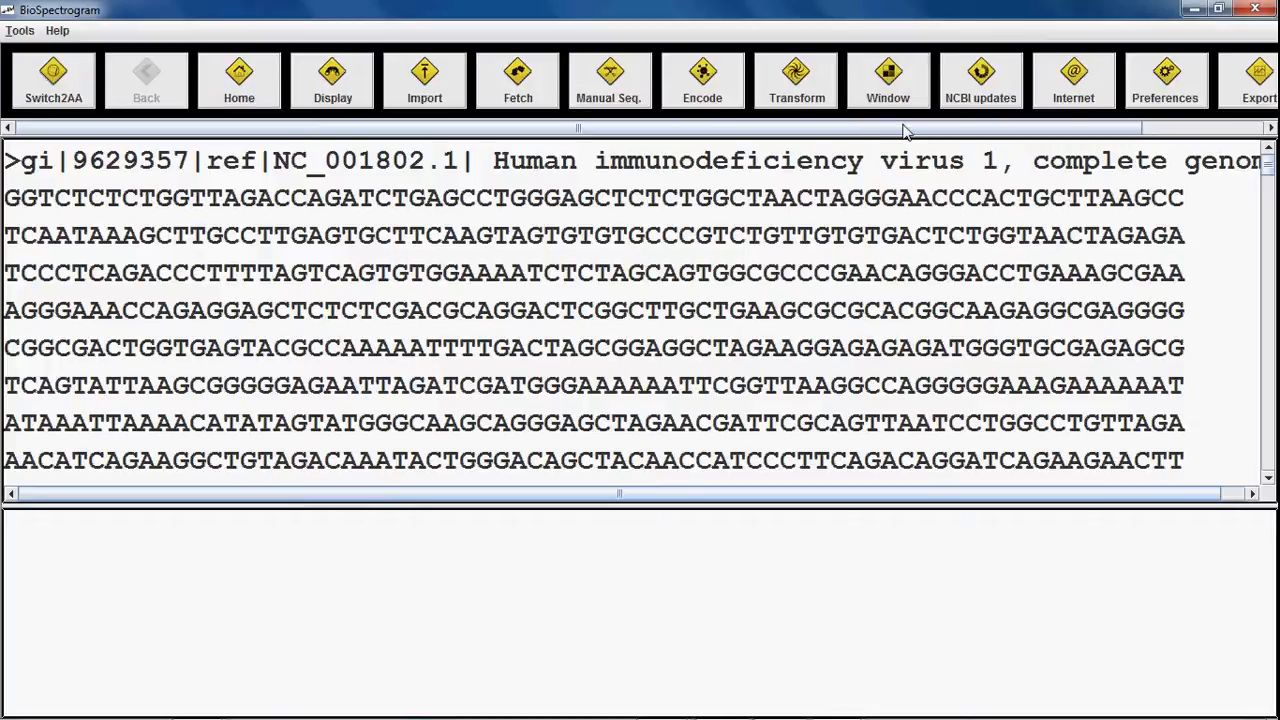
# Step: Try a 4 GB RAM size, dismiss both warnings, and cancel Preferences without saving
pyautogui.click(1148, 90)
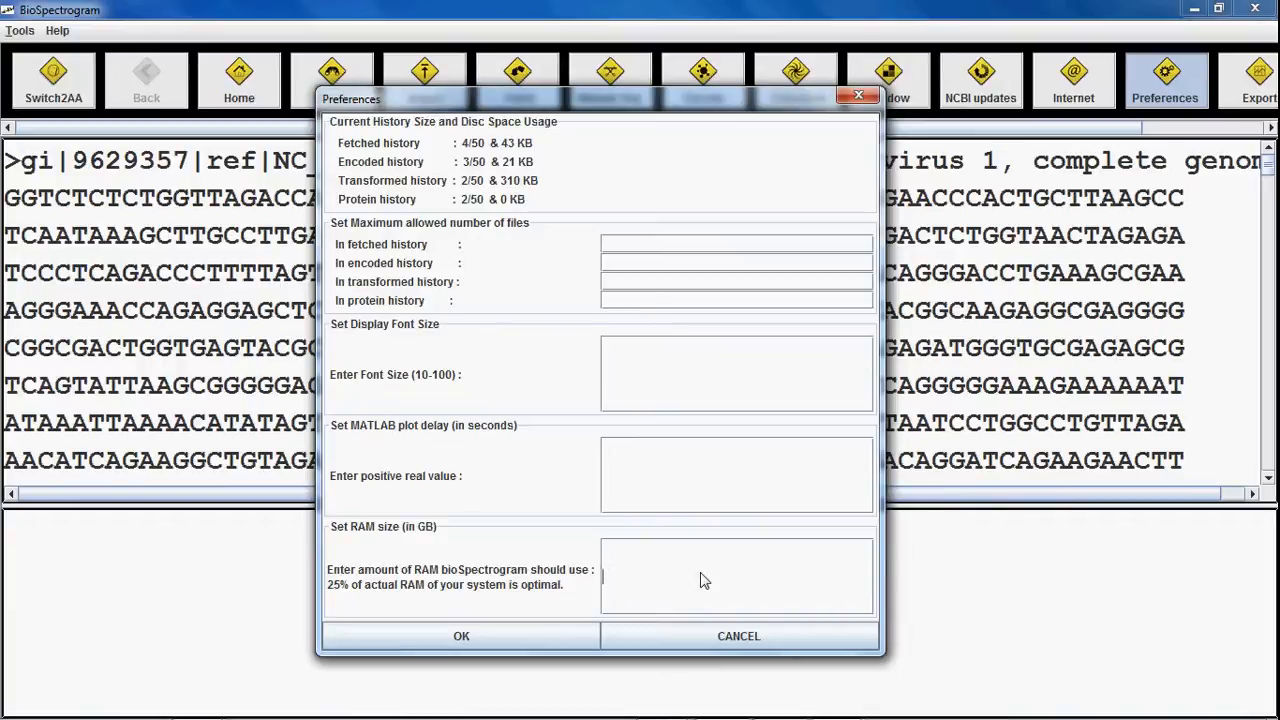
pyautogui.write('4')
pyautogui.click(553, 631)
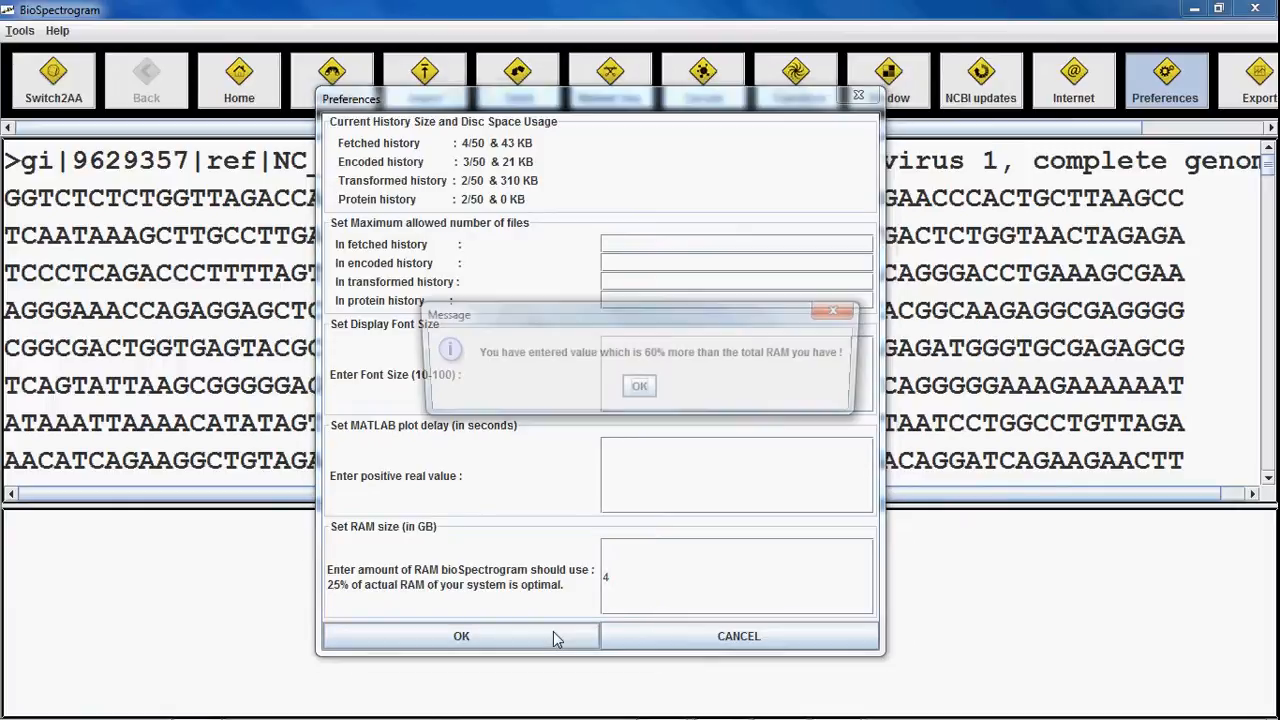
pyautogui.click(639, 390)
pyautogui.click(640, 390)
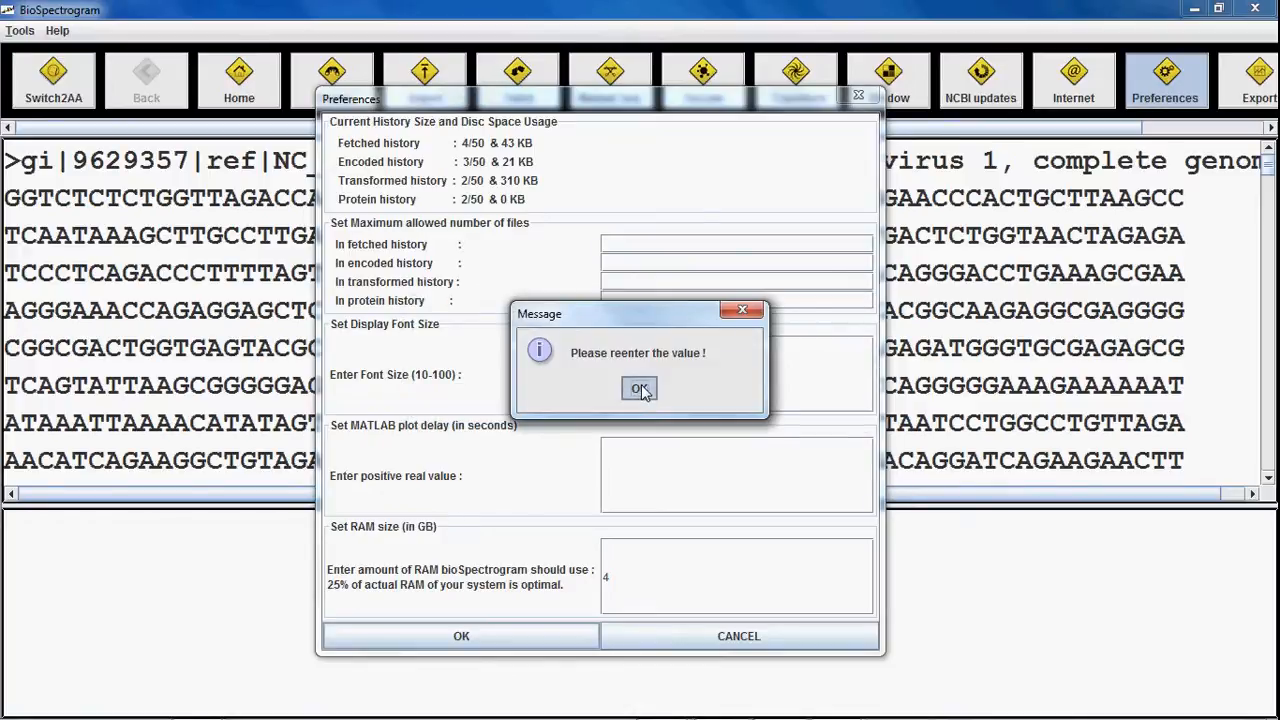
pyautogui.click(686, 642)
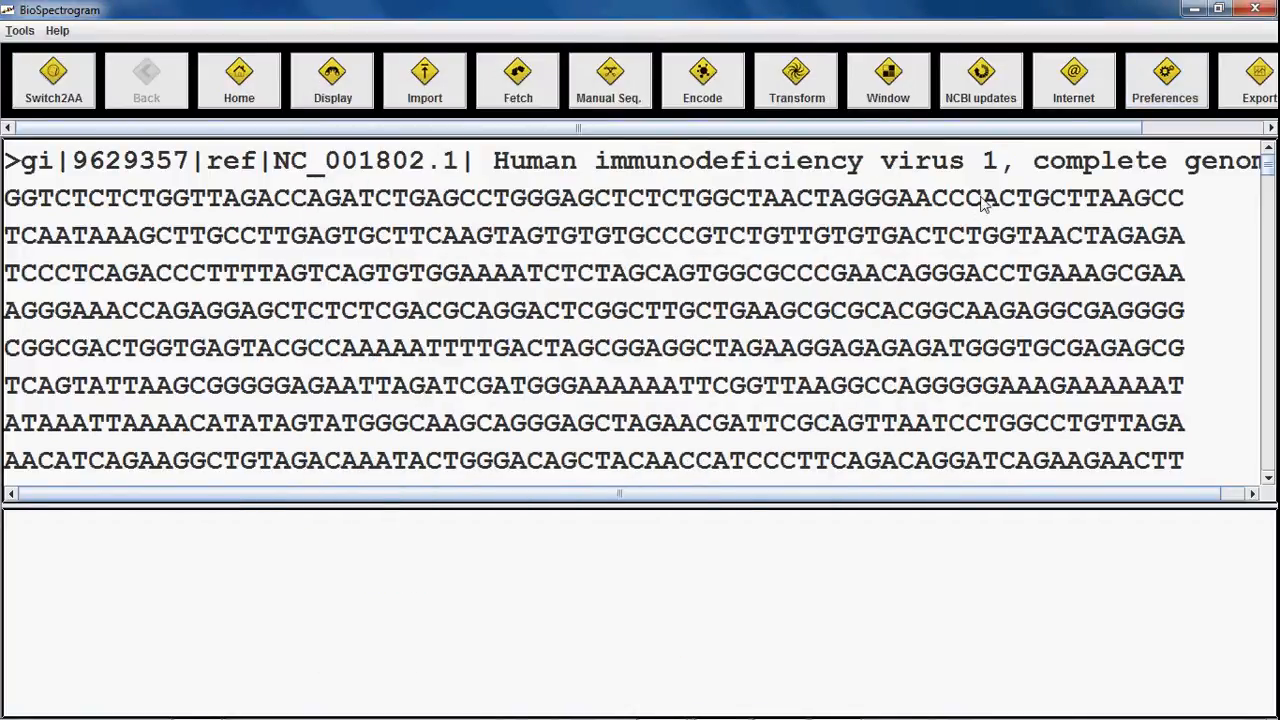
# Step: Start Sliding Window Analysis on NC_001802.fasta and acknowledge the 9181-character count
pyautogui.click(888, 98)
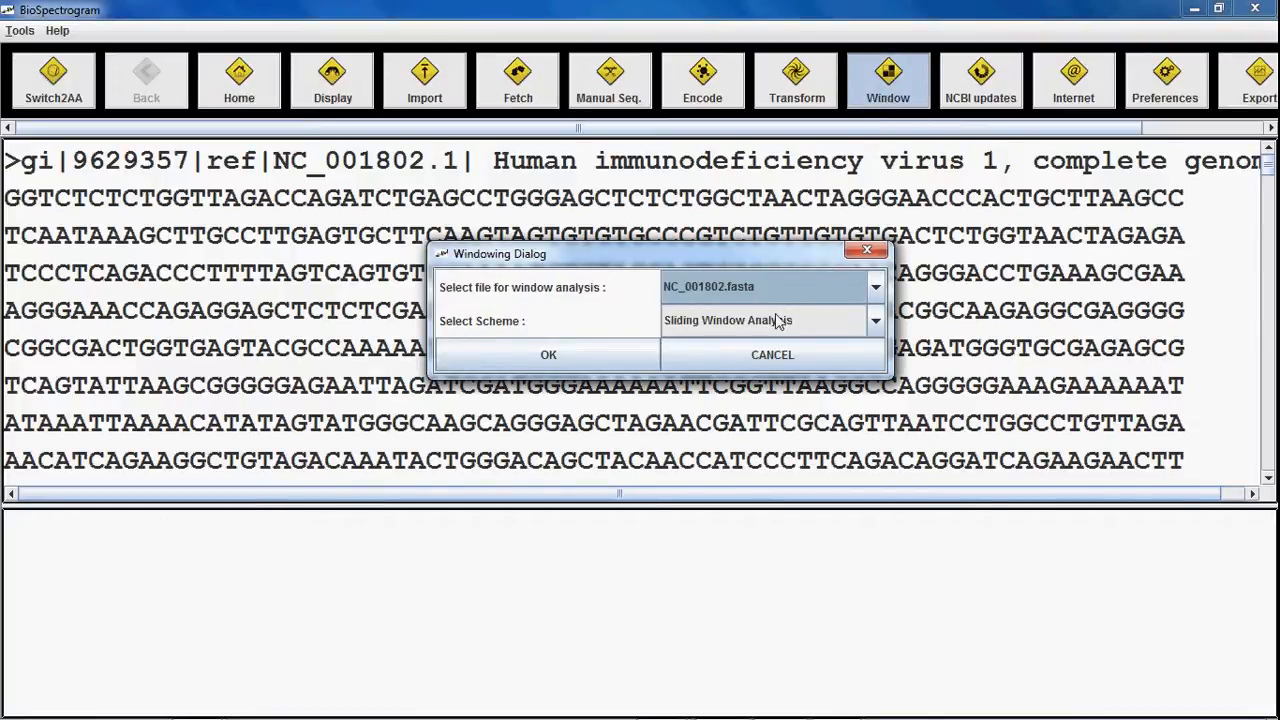
pyautogui.click(778, 322)
pyautogui.click(780, 321)
pyautogui.click(590, 356)
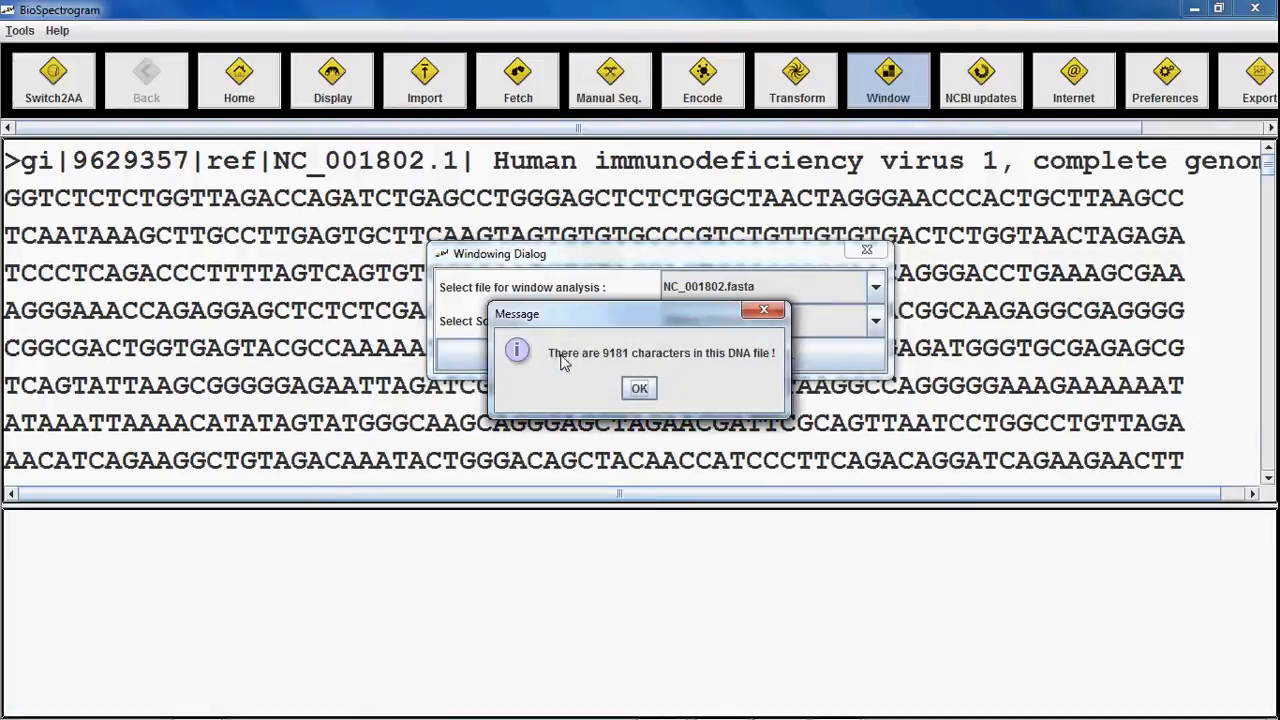
pyautogui.click(640, 389)
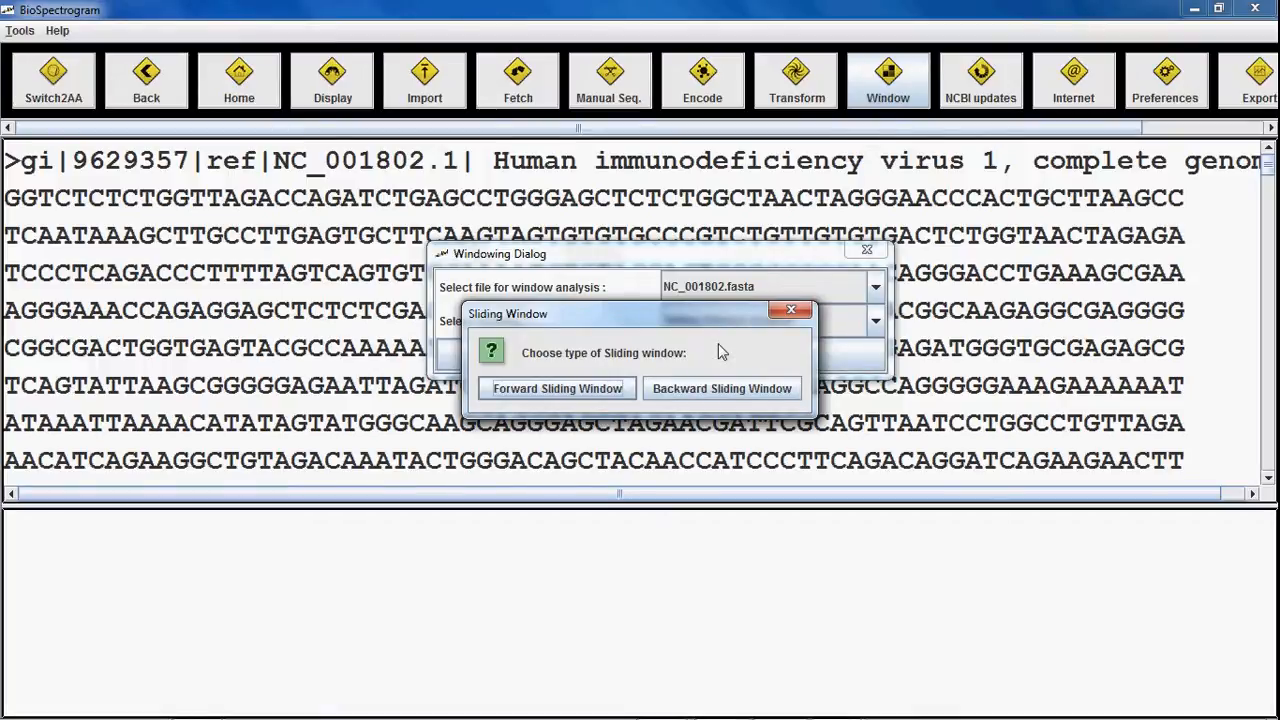
# Step: Use a forward sliding window with Indicator Encoding (For G) and Fast Fourier Transform
pyautogui.click(582, 389)
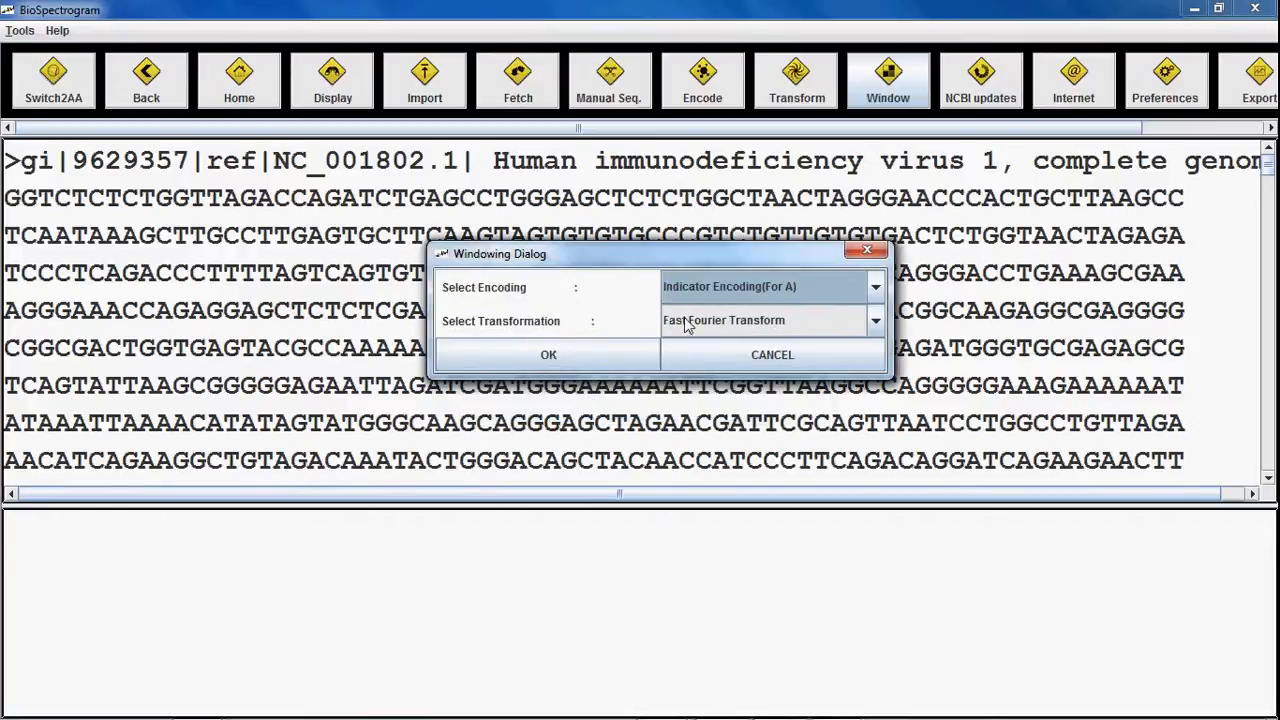
pyautogui.click(733, 288)
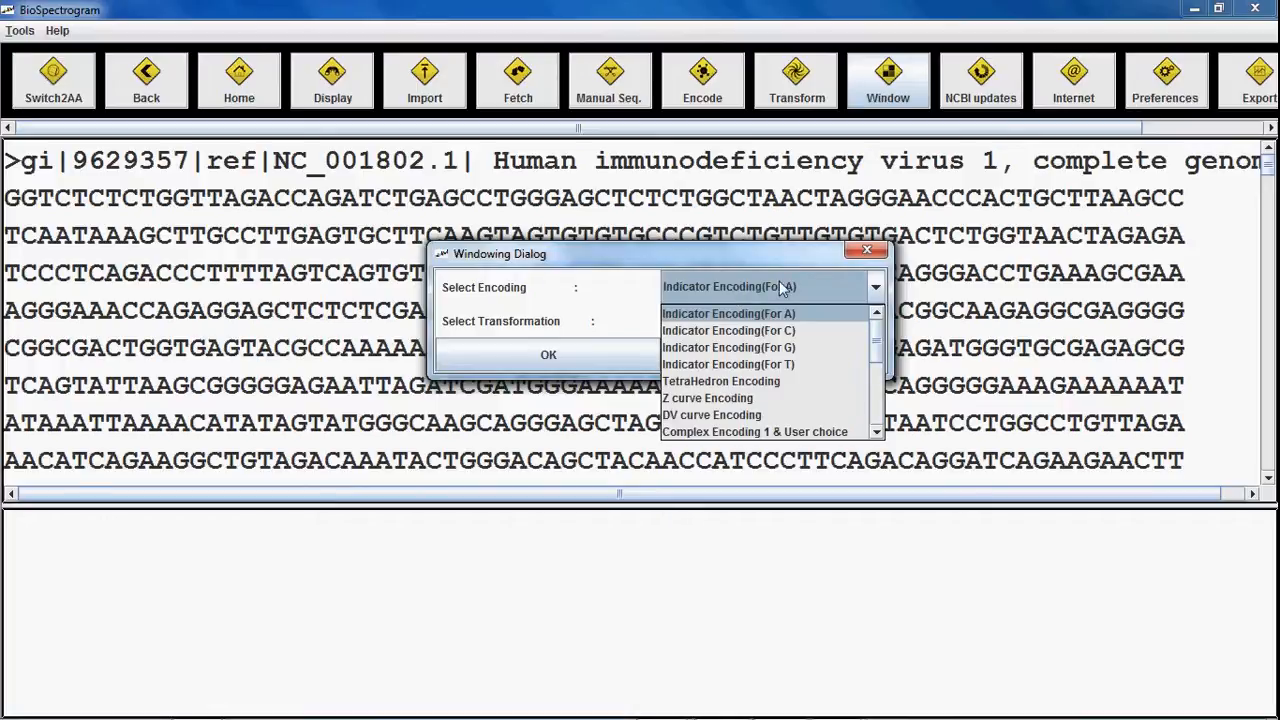
pyautogui.click(790, 381)
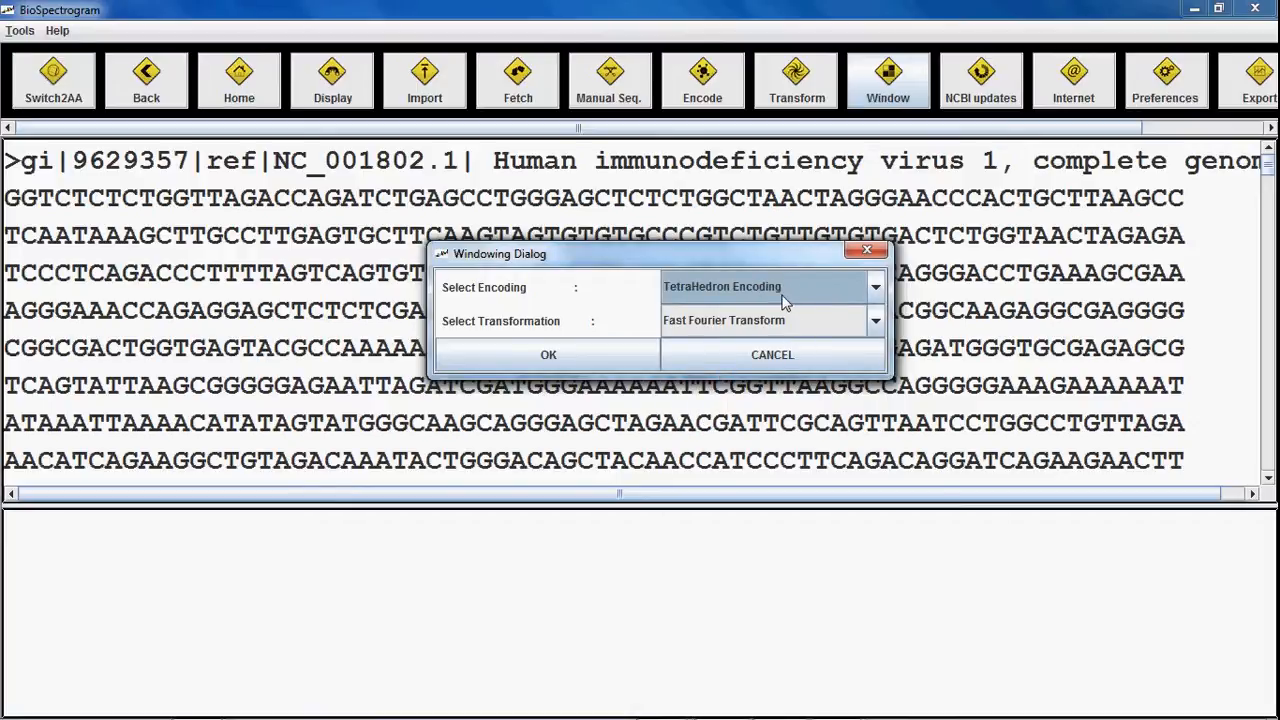
pyautogui.click(786, 300)
pyautogui.click(773, 350)
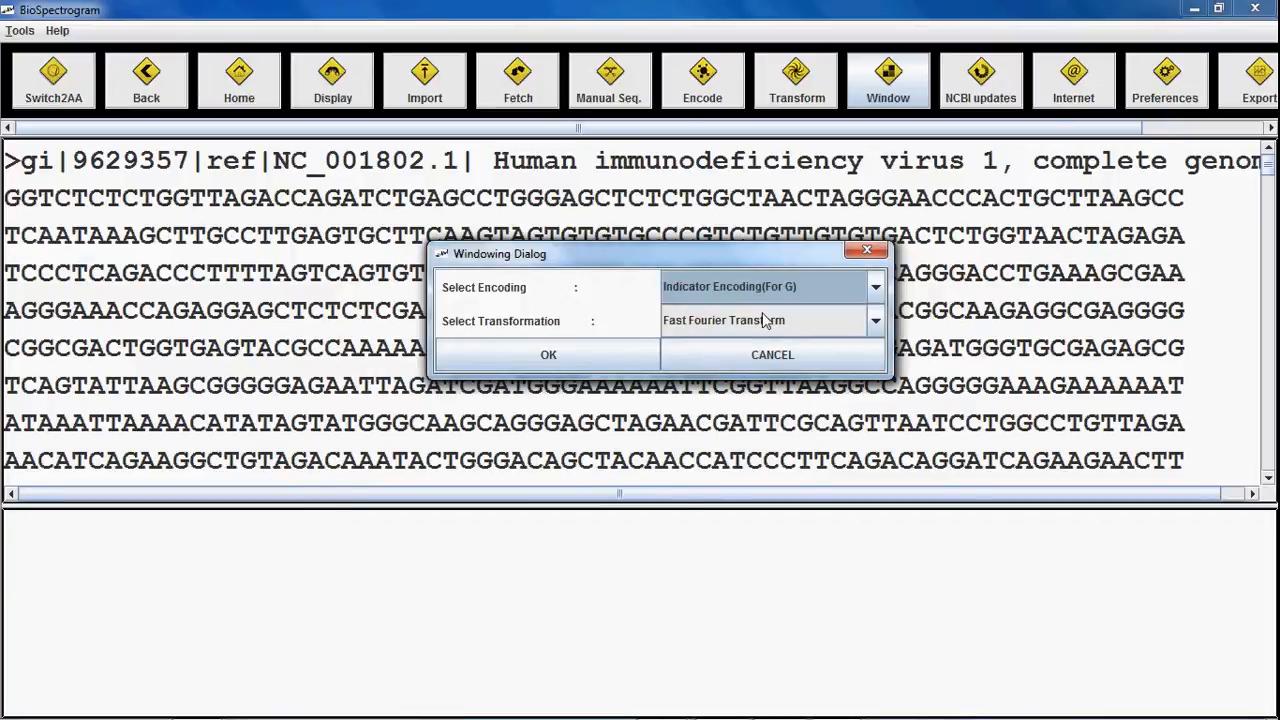
pyautogui.click(760, 325)
pyautogui.click(760, 328)
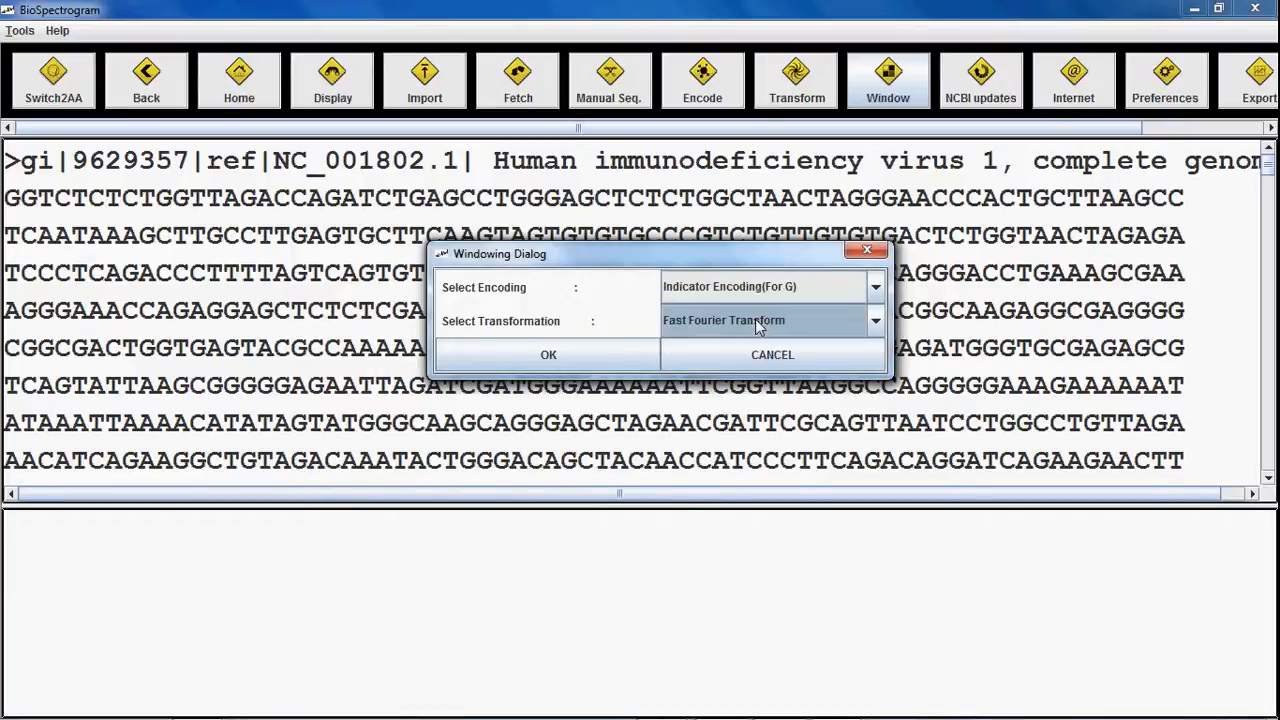
pyautogui.click(537, 358)
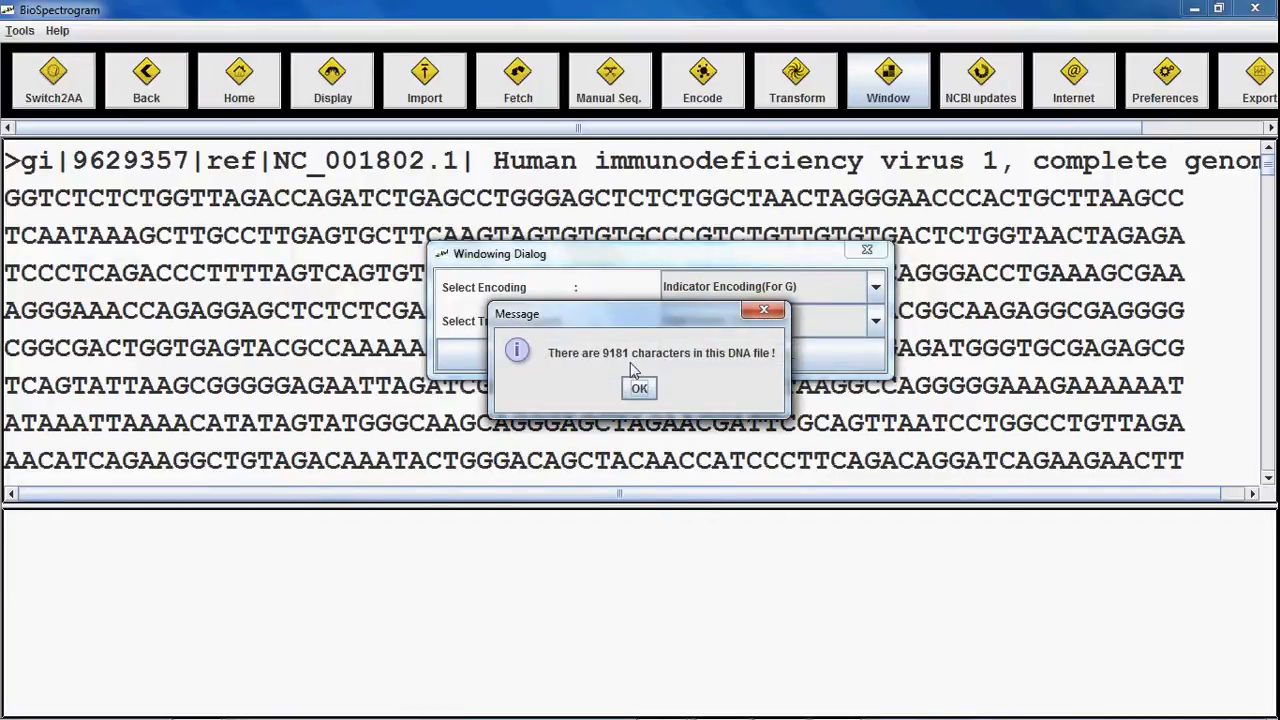
# Step: Acknowledge the character count and start the analysis with a single window size
pyautogui.click(640, 389)
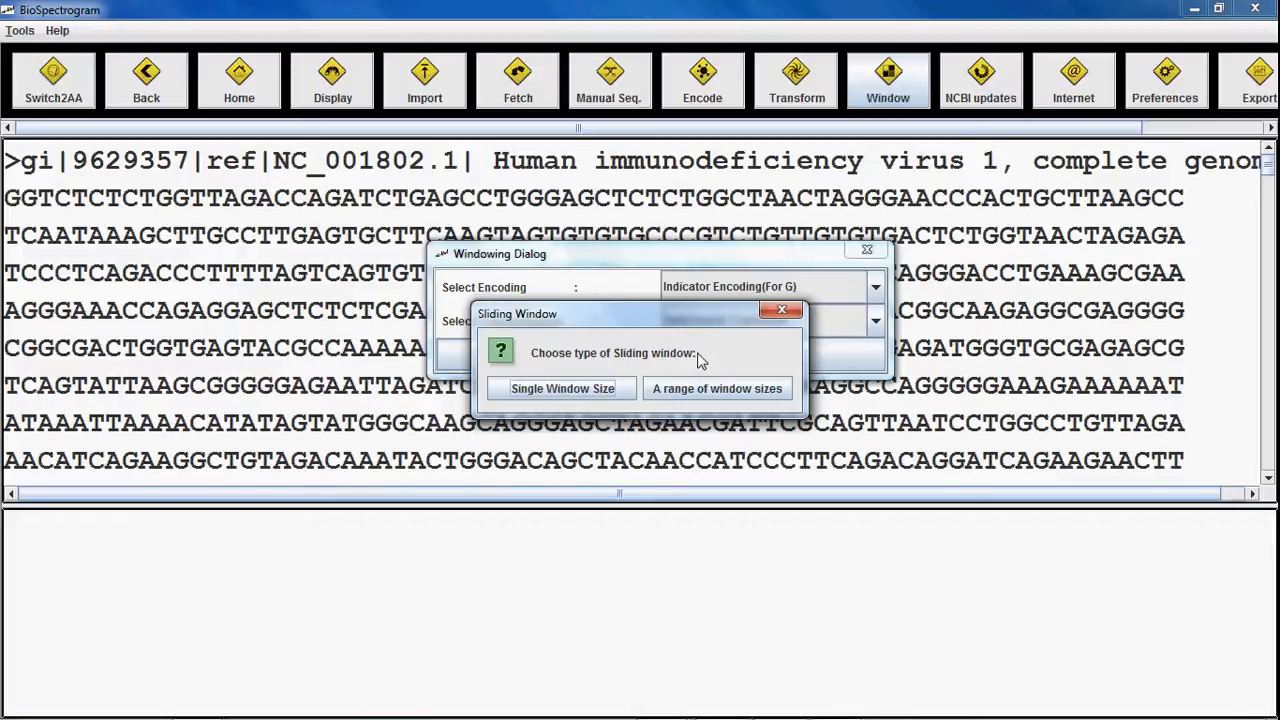
pyautogui.click(617, 388)
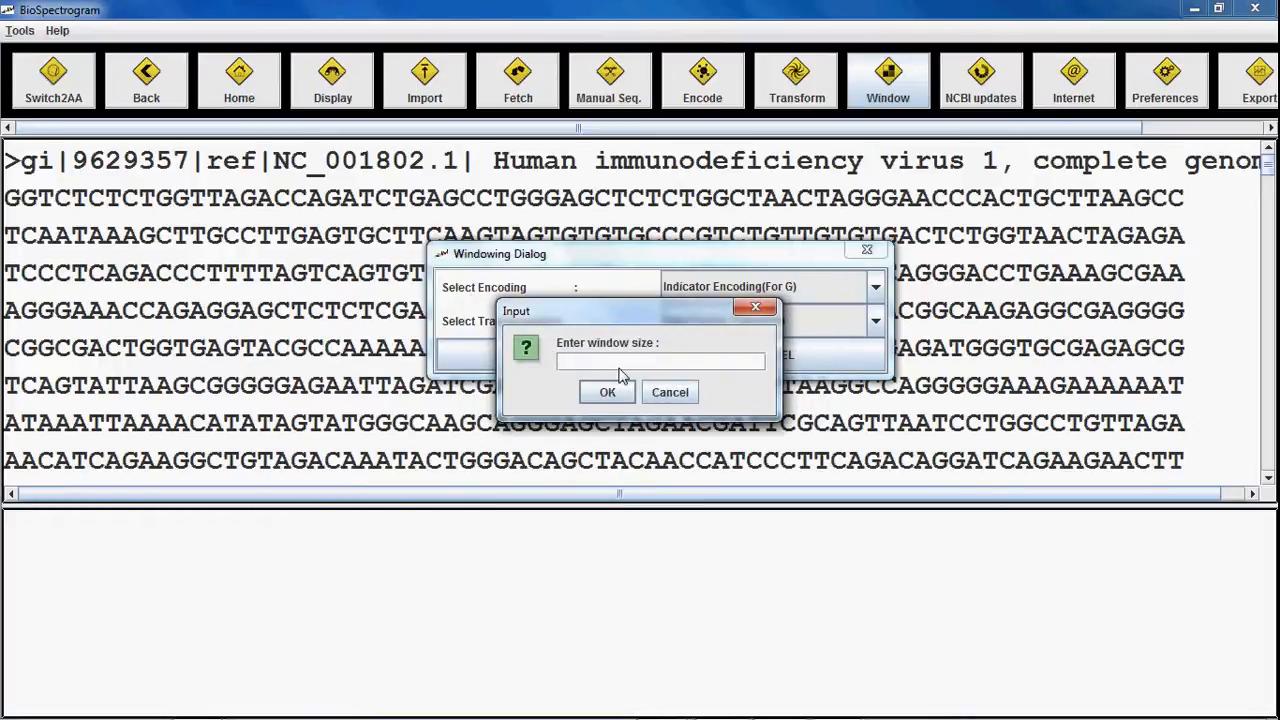
pyautogui.click(607, 392)
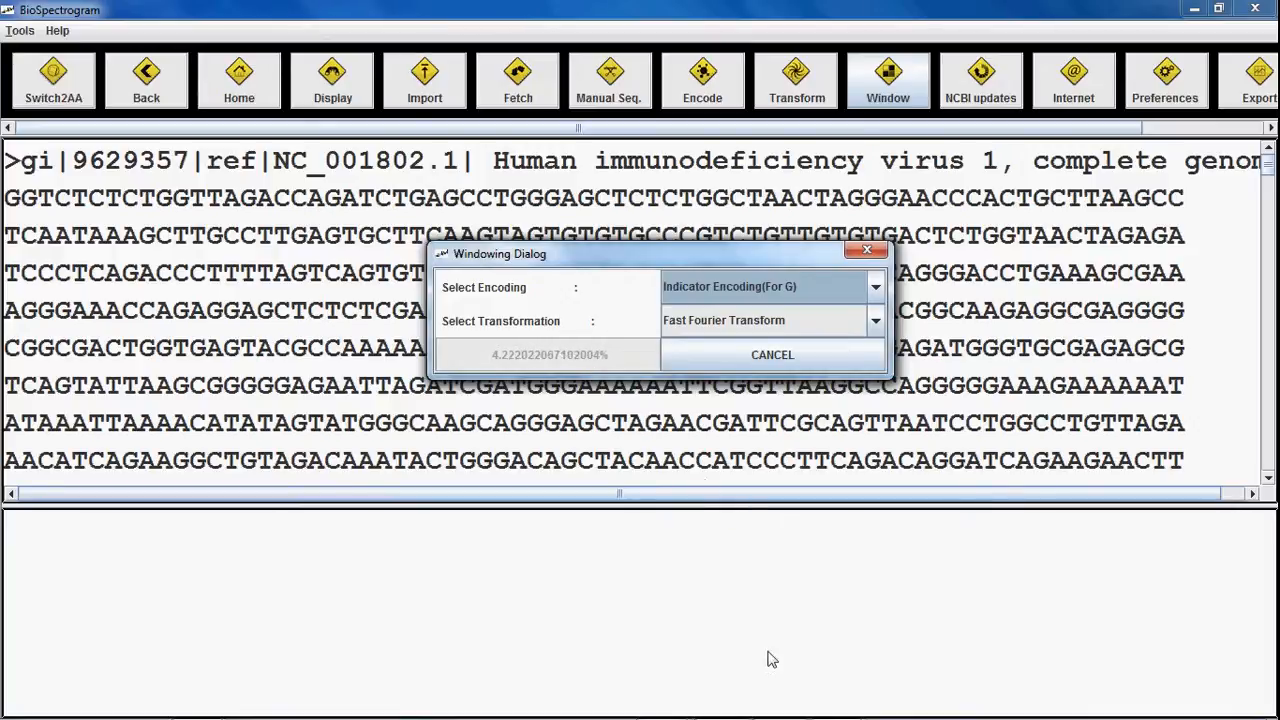
# Step: Wait for the sliding-window computation to reach 100%, moving the progress dialog aside
pyautogui.click(722, 703)
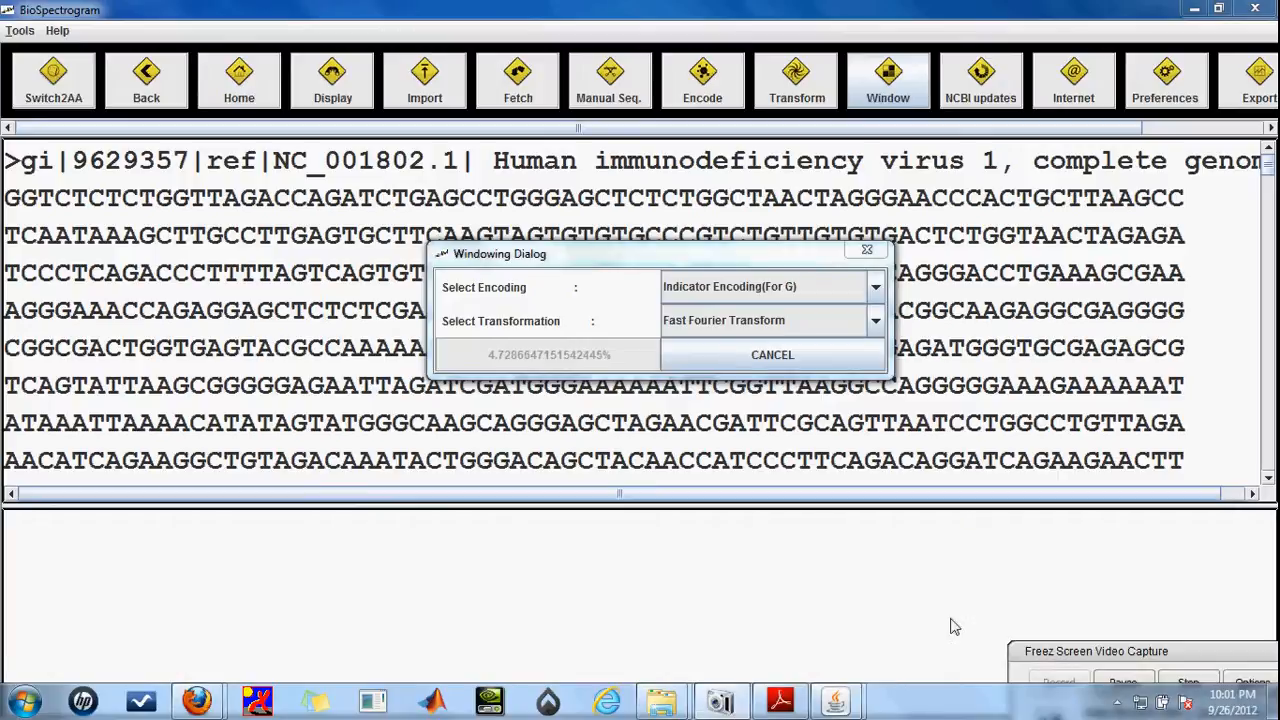
pyautogui.click(1127, 684)
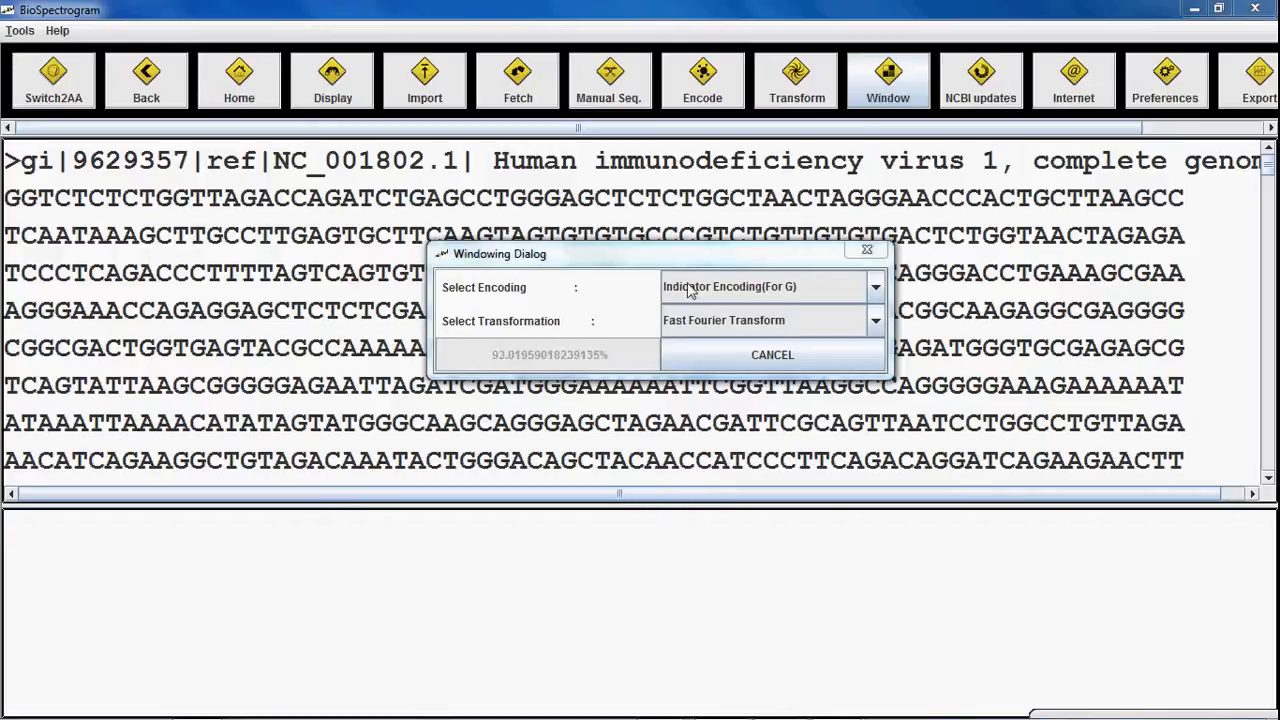
pyautogui.moveTo(684, 255); pyautogui.dragTo(653, 462)
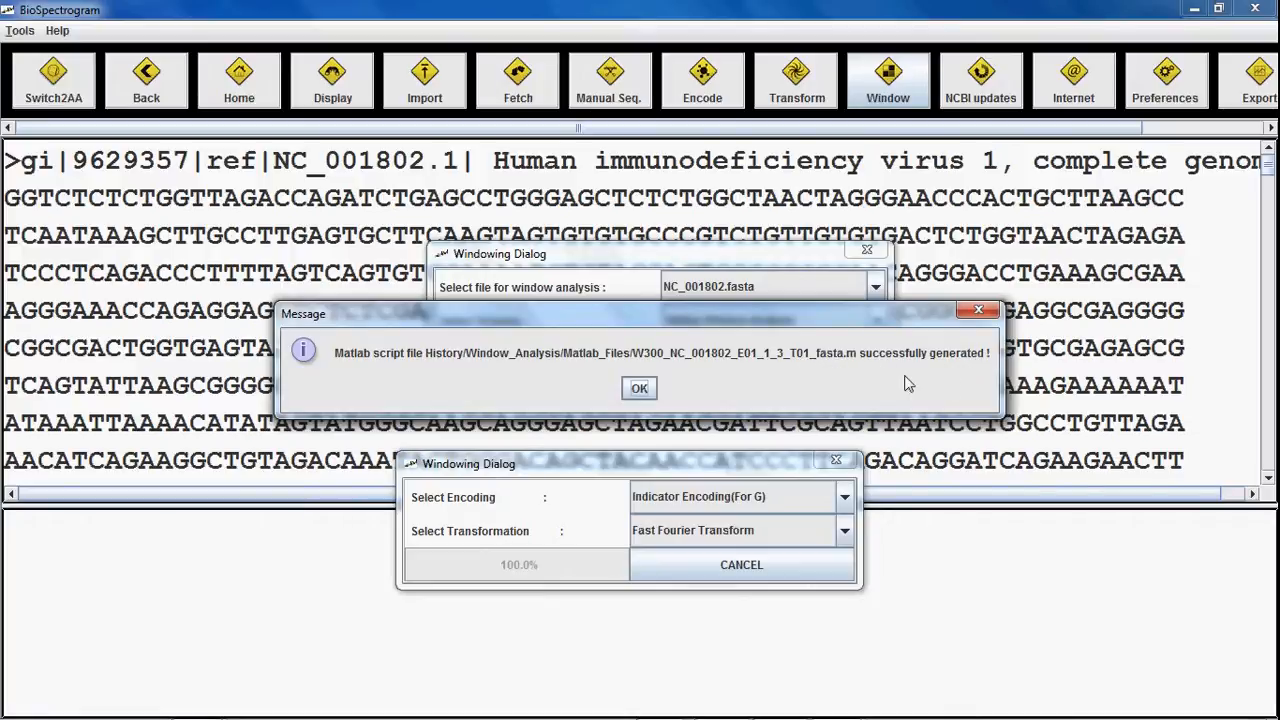
# Step: Dismiss the success message for the generated script W300_NC_001802_E01_1_3_T01_fasta.m
pyautogui.click(640, 389)
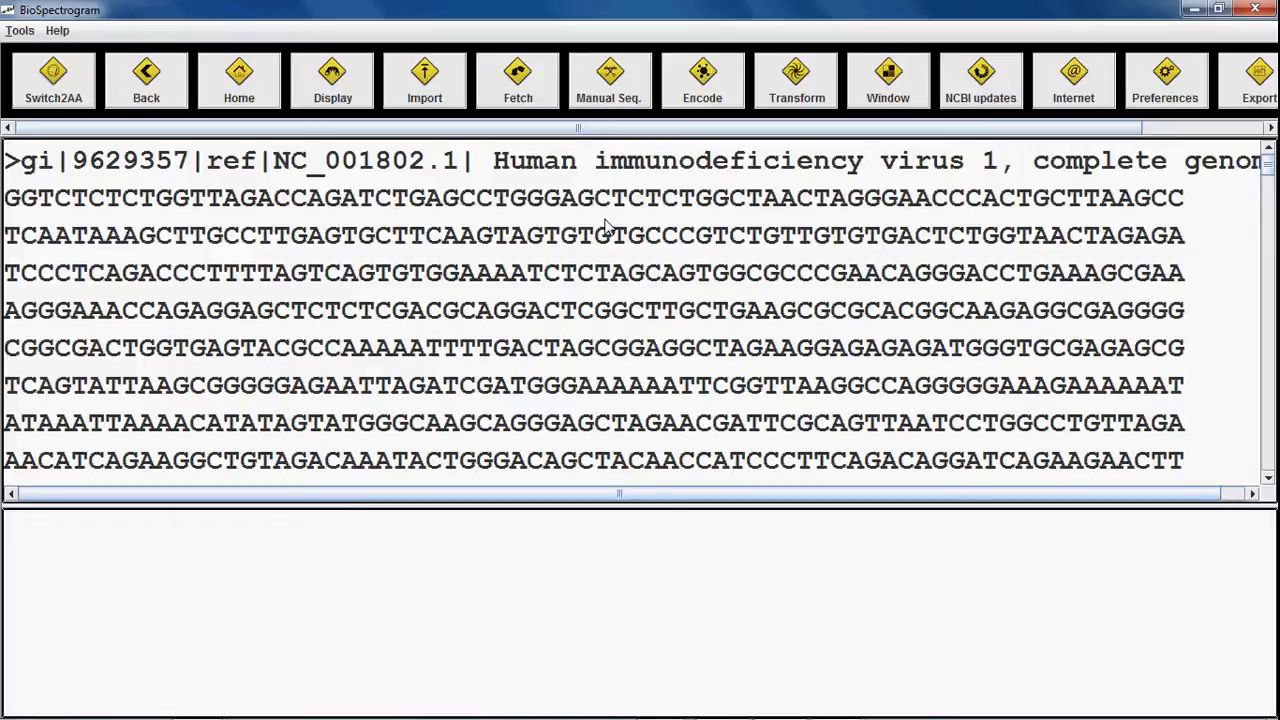
pyautogui.moveTo(865, 684)
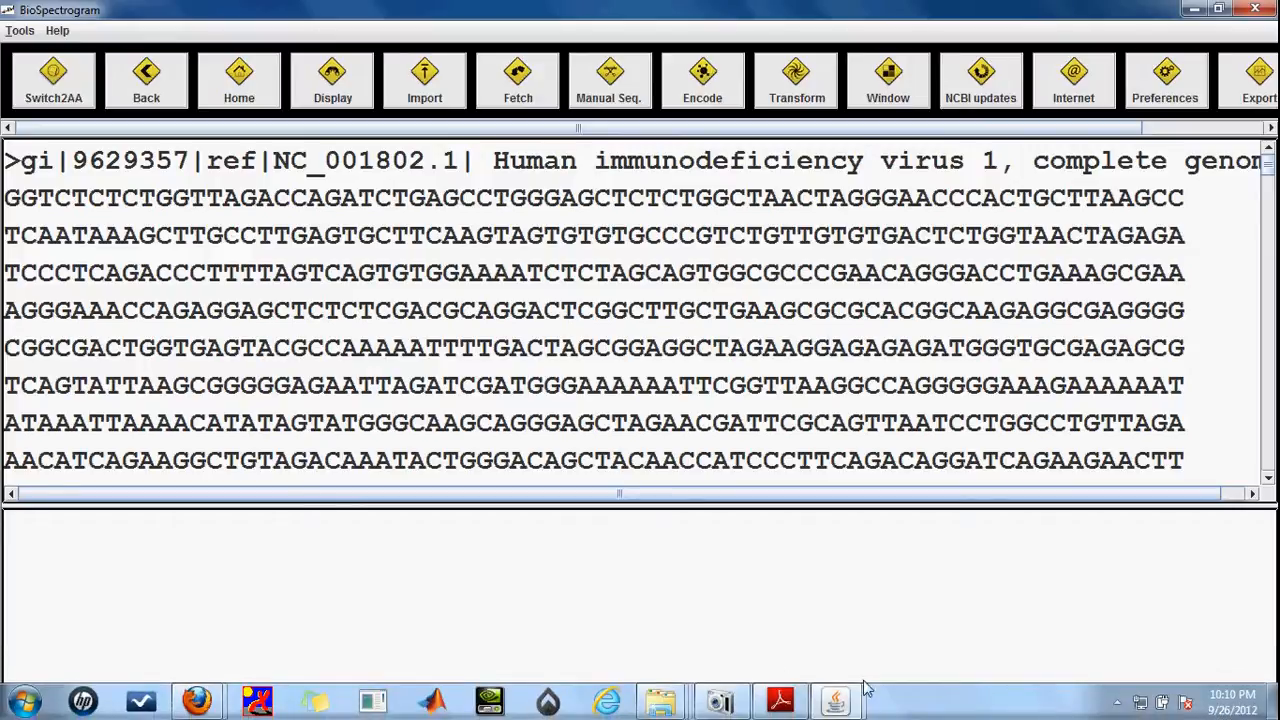